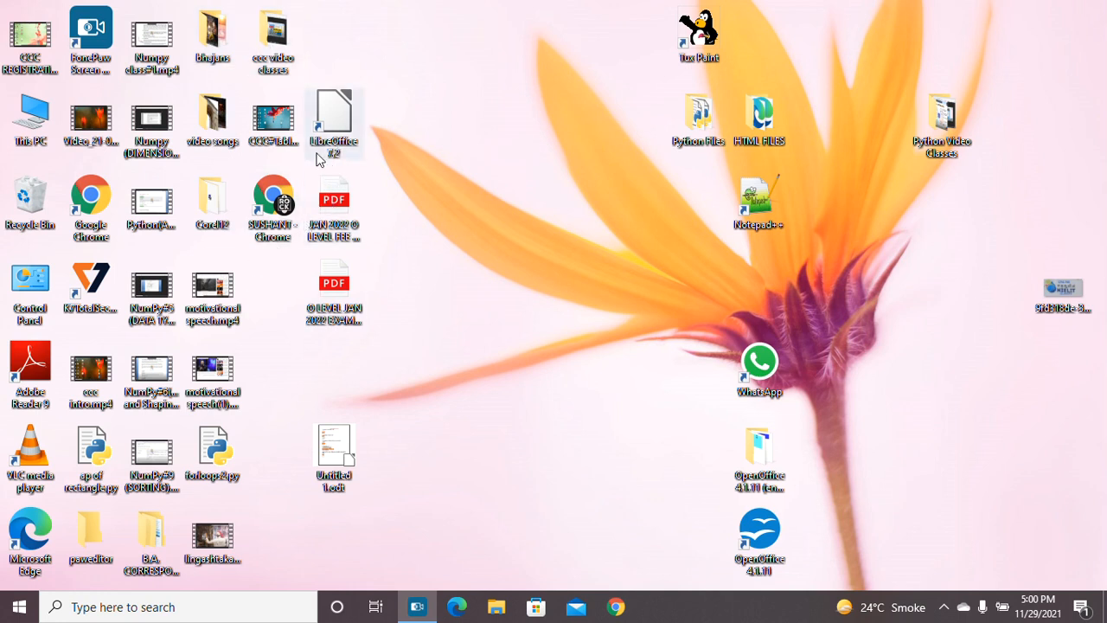
Step: Launch LibreOffice and create a blank Writer document, dismissing the startup tip
click(334, 126)
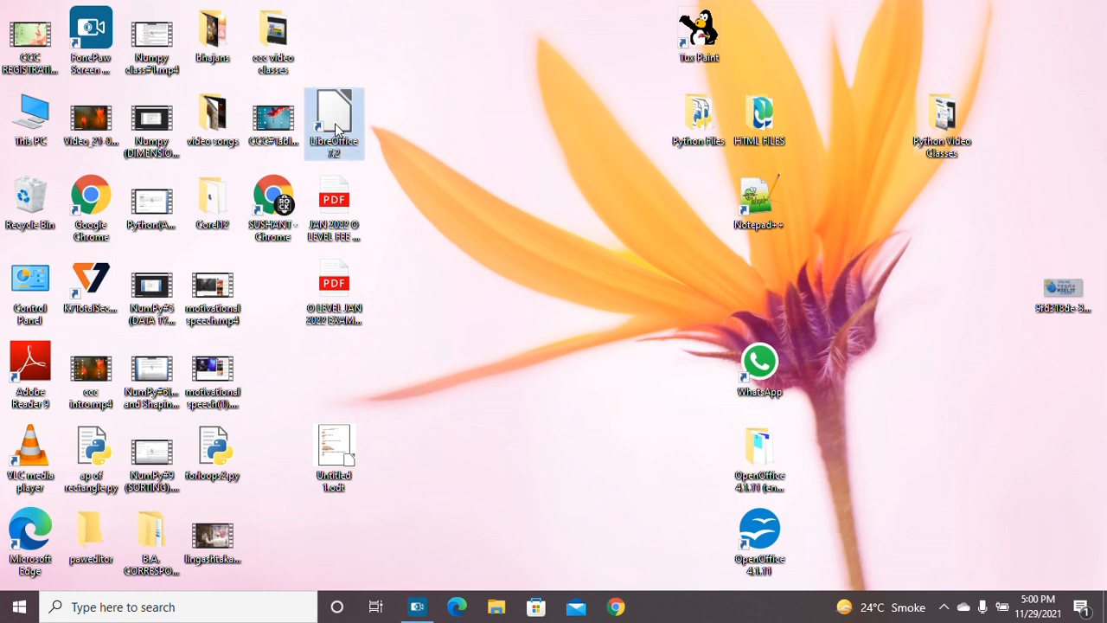
double_click(331, 126)
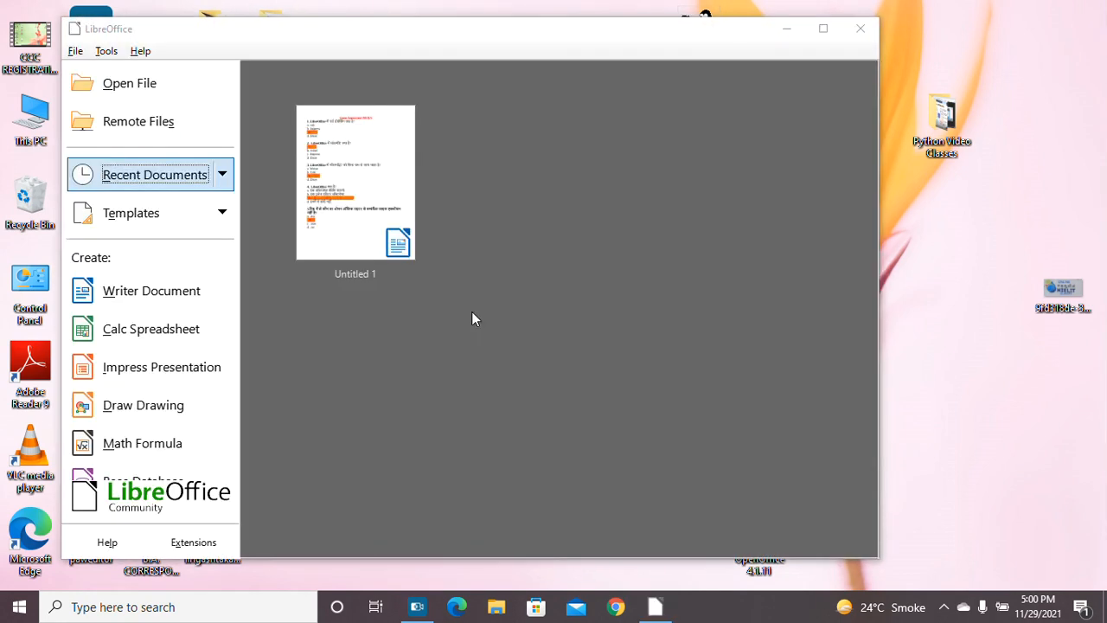
click(158, 296)
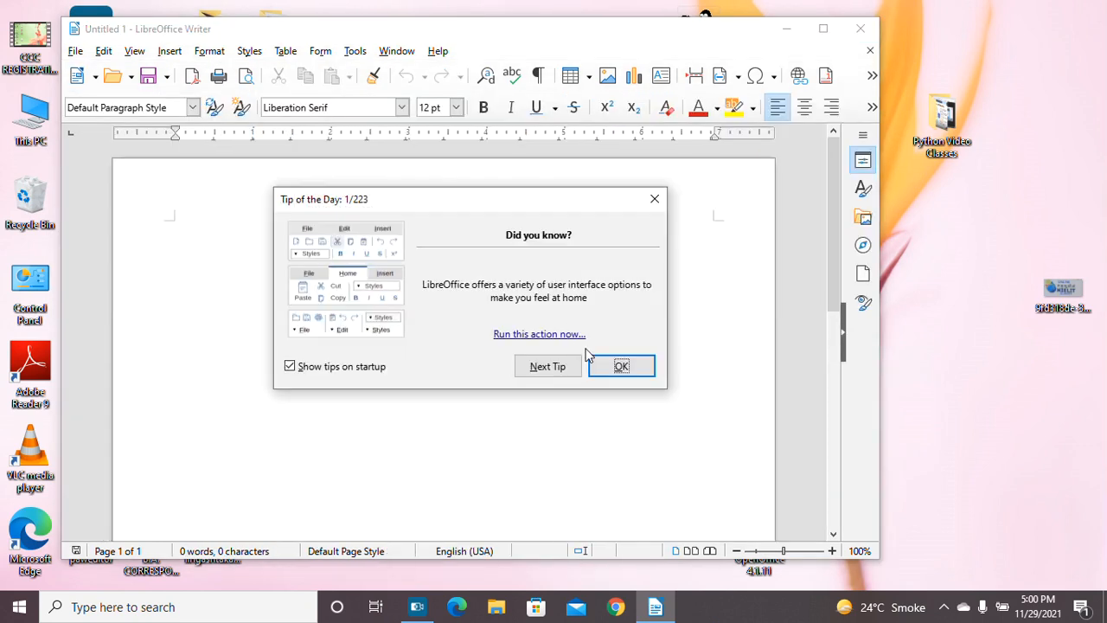
click(625, 368)
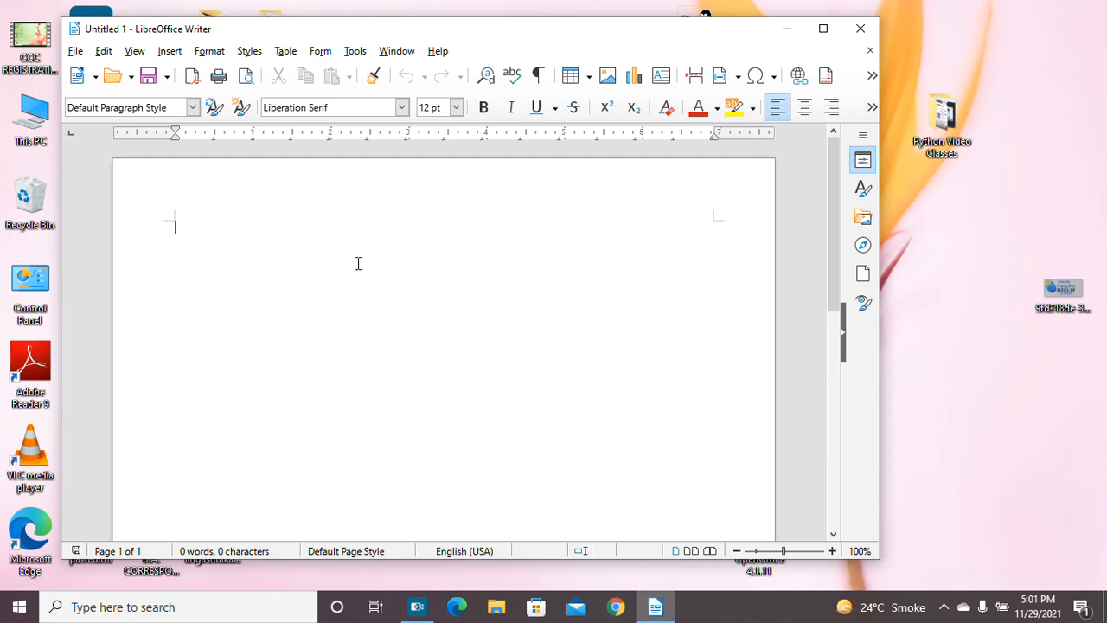
Step: Set the default page style to landscape orientation with the A4 paper format
click(210, 52)
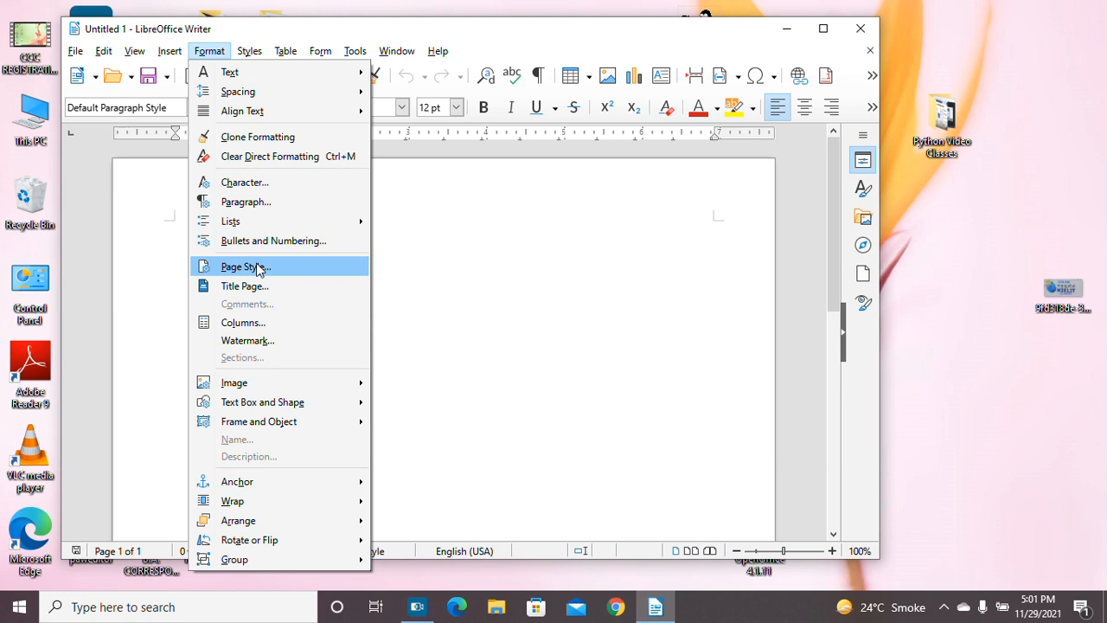
click(257, 268)
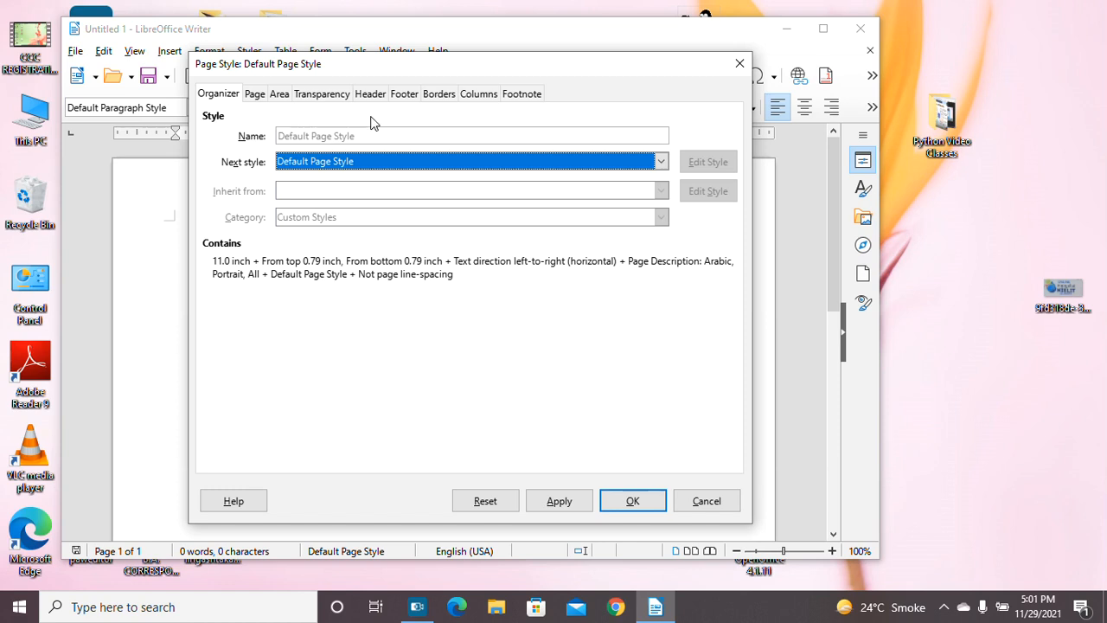
click(256, 97)
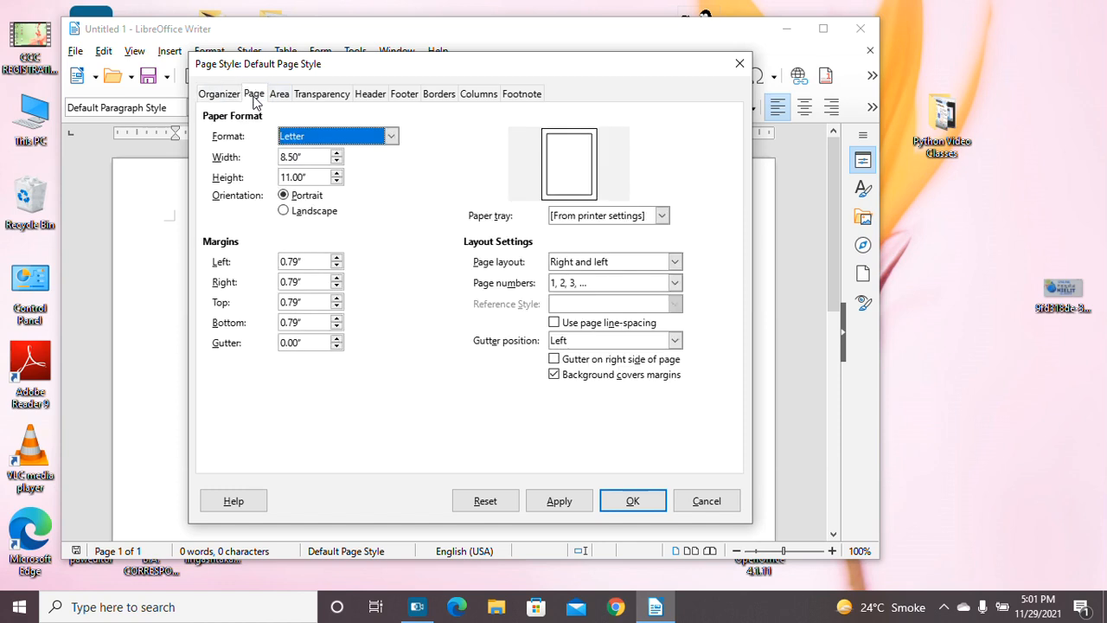
click(284, 212)
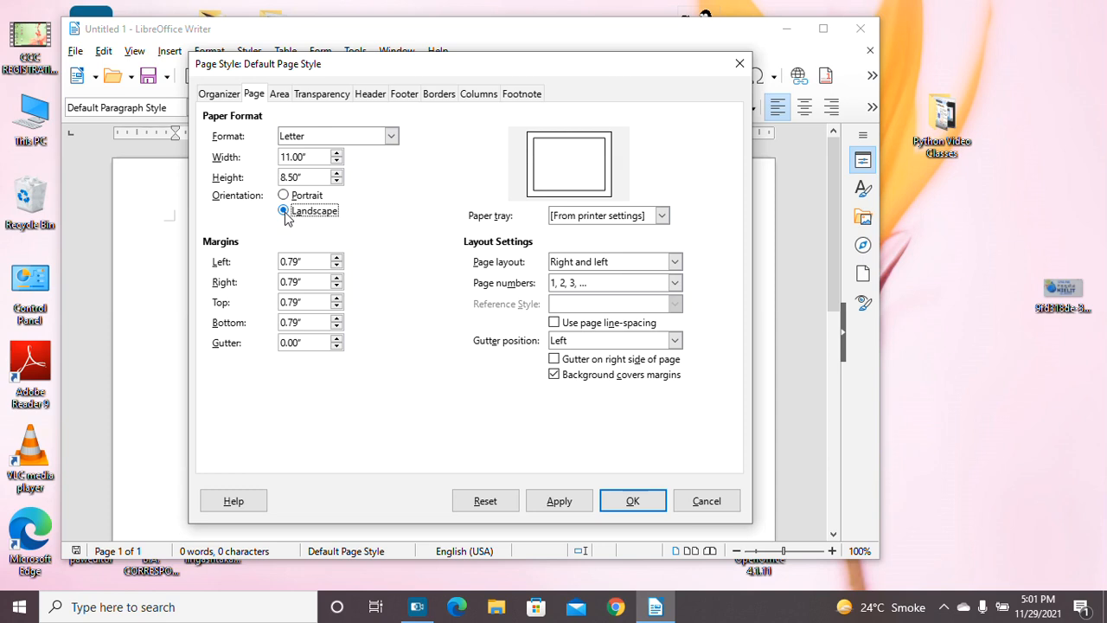
click(390, 138)
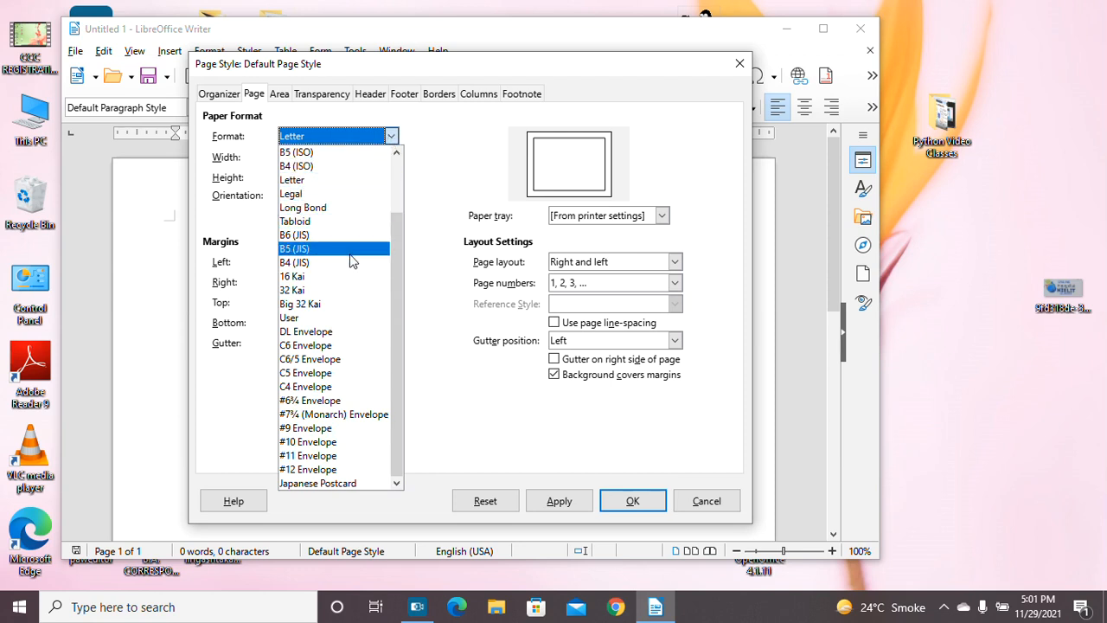
drag(393, 229, 393, 204)
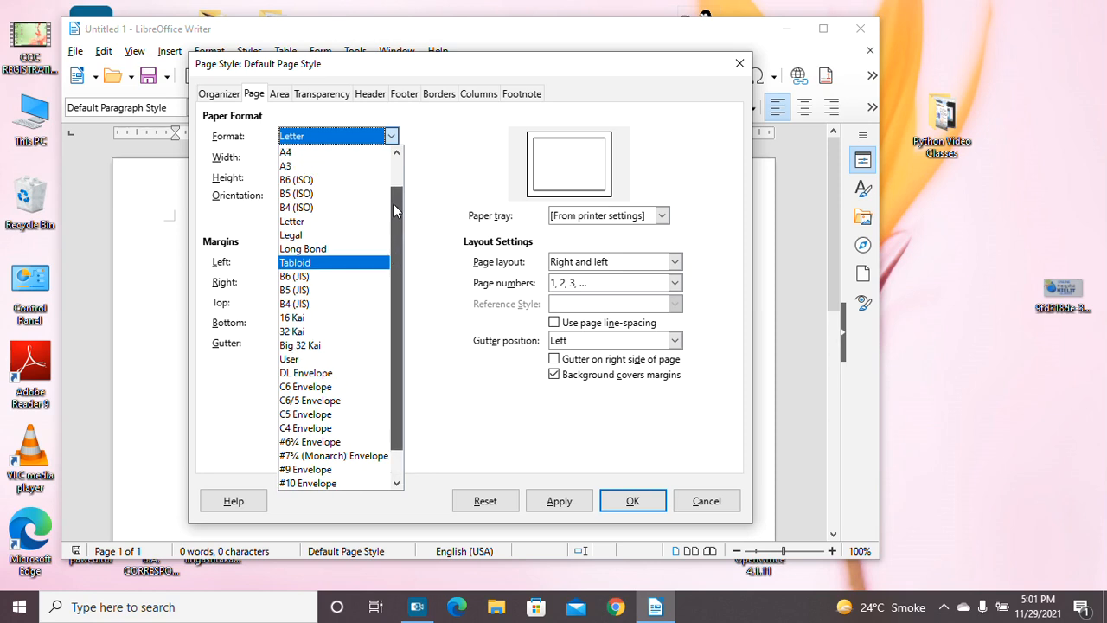
click(286, 151)
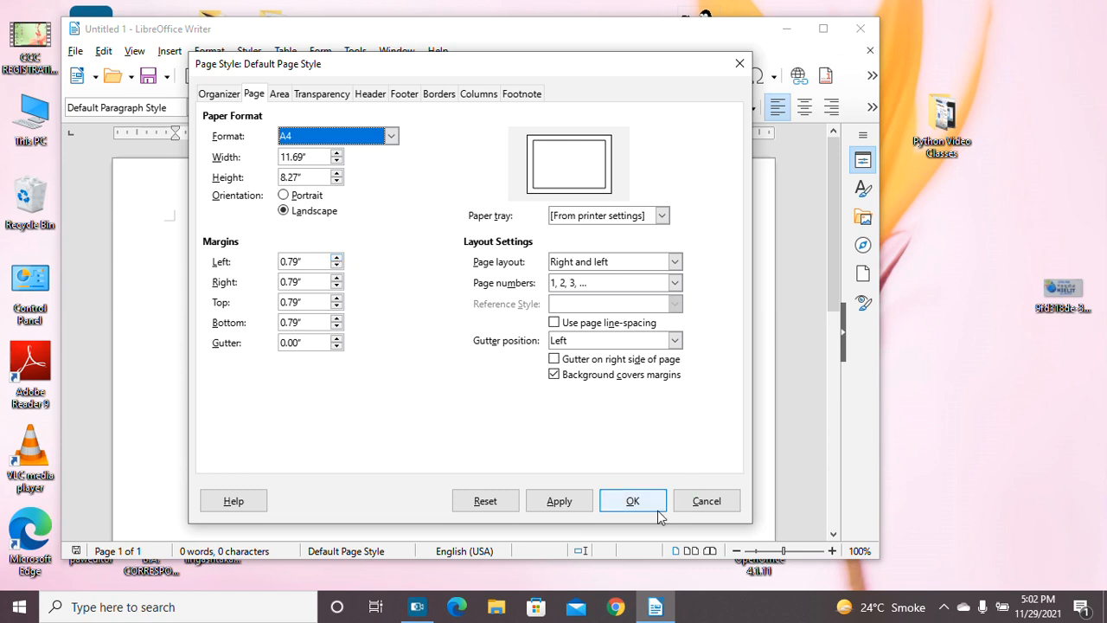
click(632, 500)
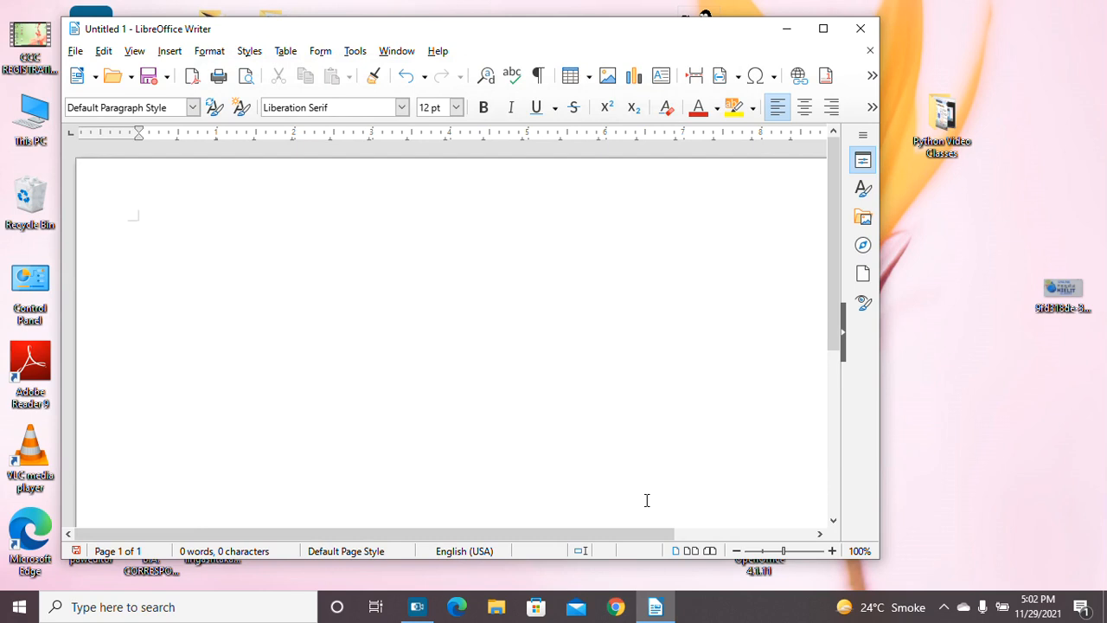
Step: Maximize the document window and add a box border on all four sides of the page style
click(825, 30)
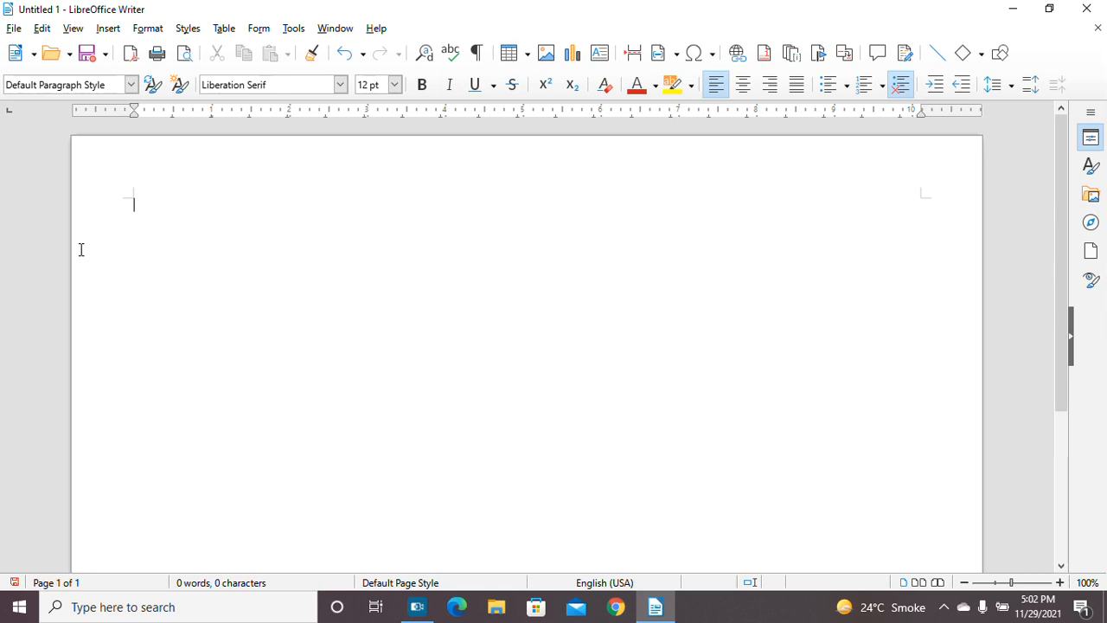
click(148, 29)
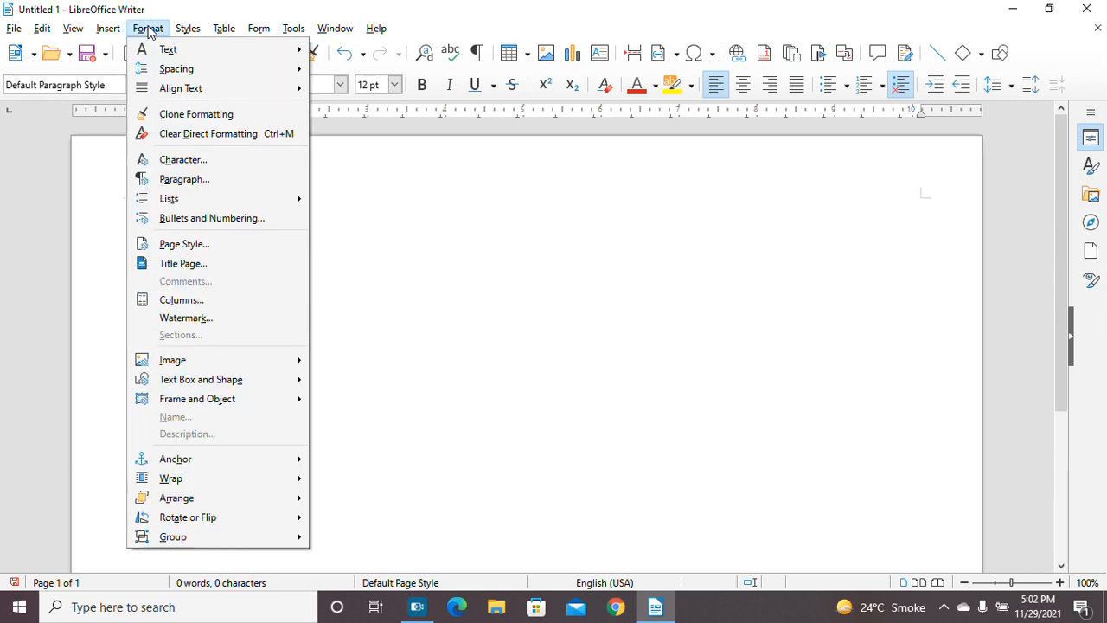
click(186, 245)
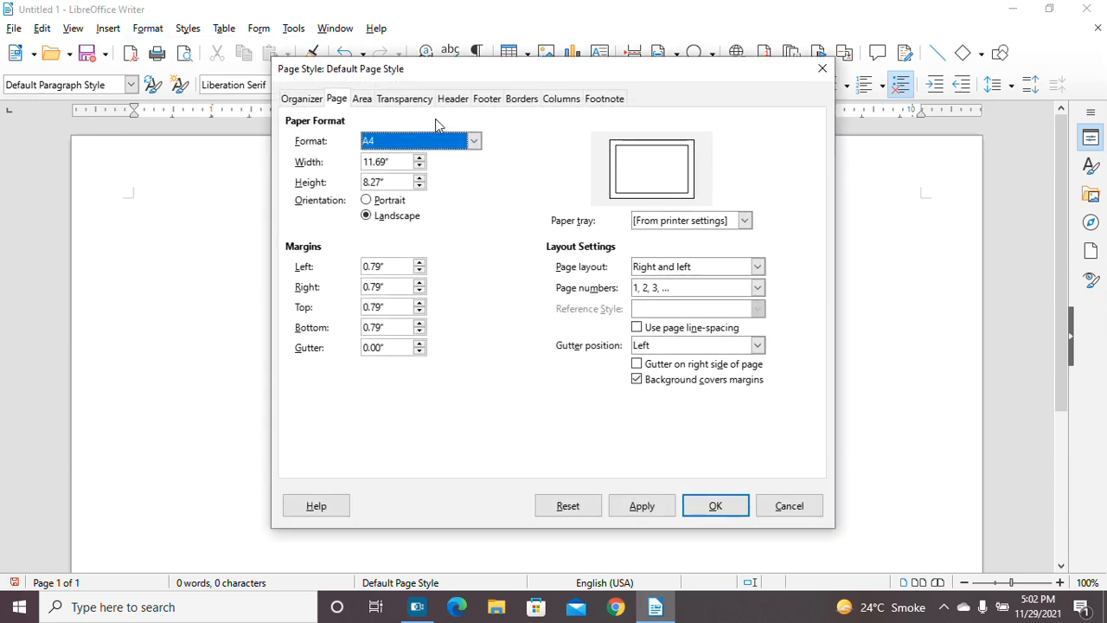
click(519, 99)
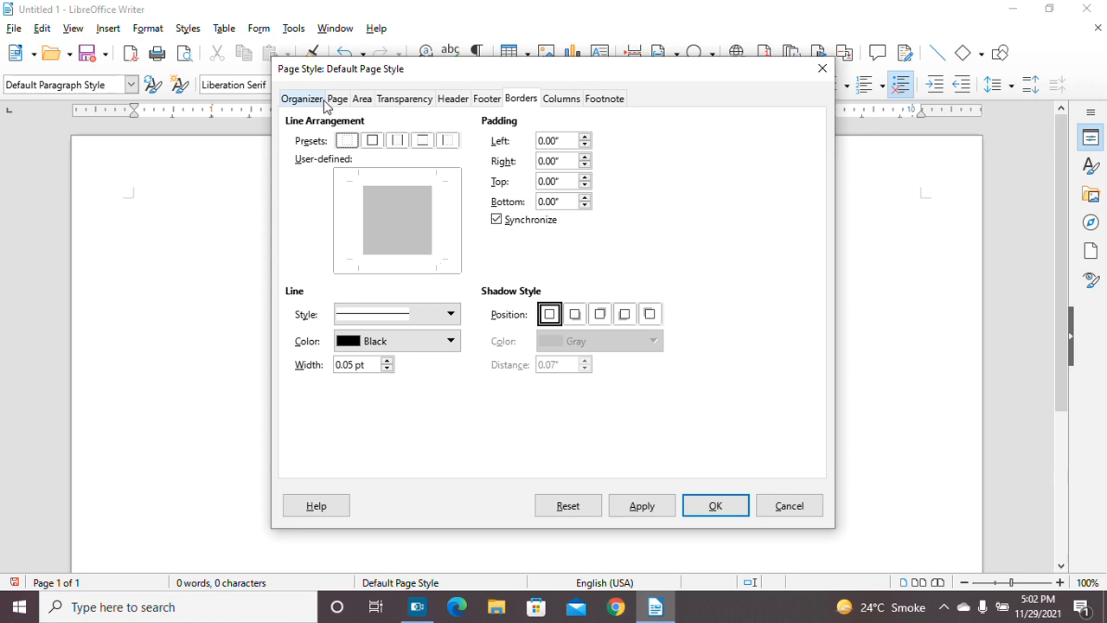
click(372, 141)
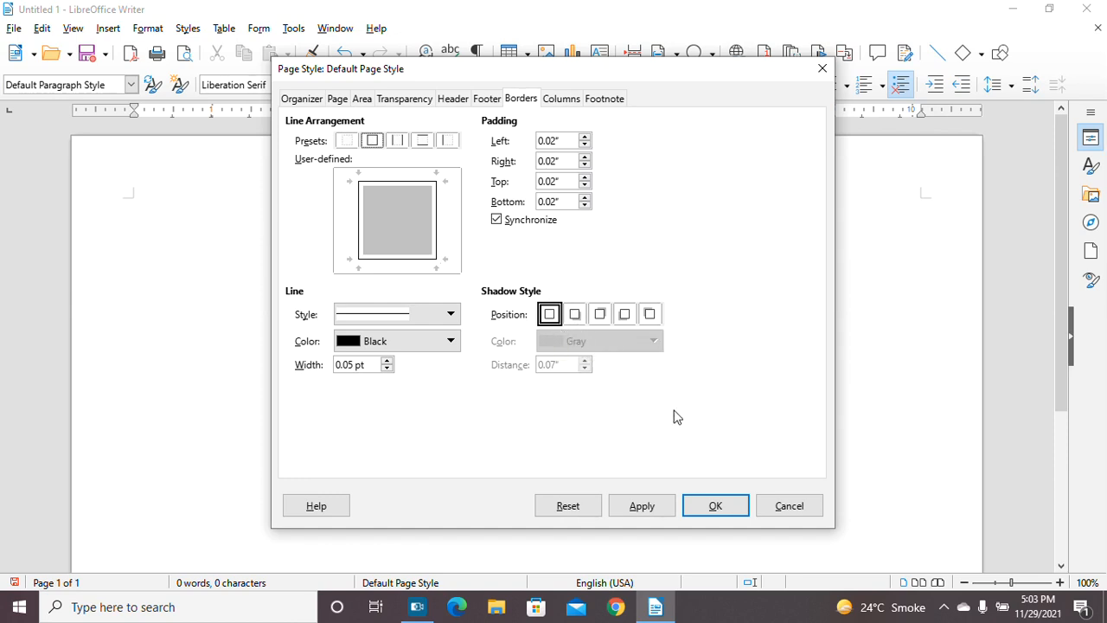
click(716, 506)
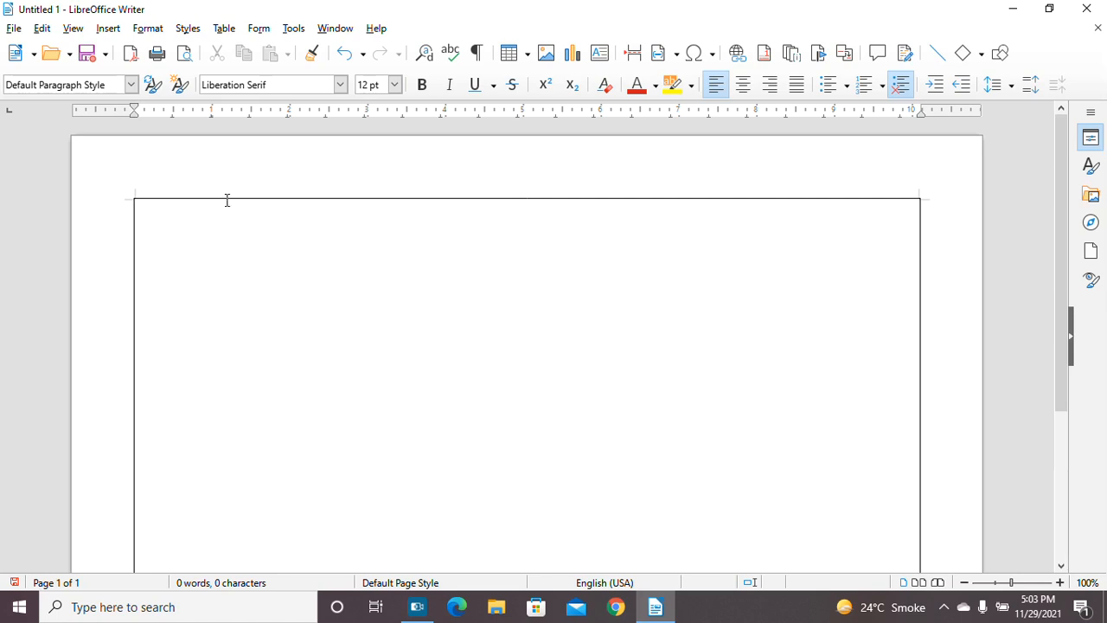
Step: Fill the page background with the solid light pink colour f7d1d5
click(147, 28)
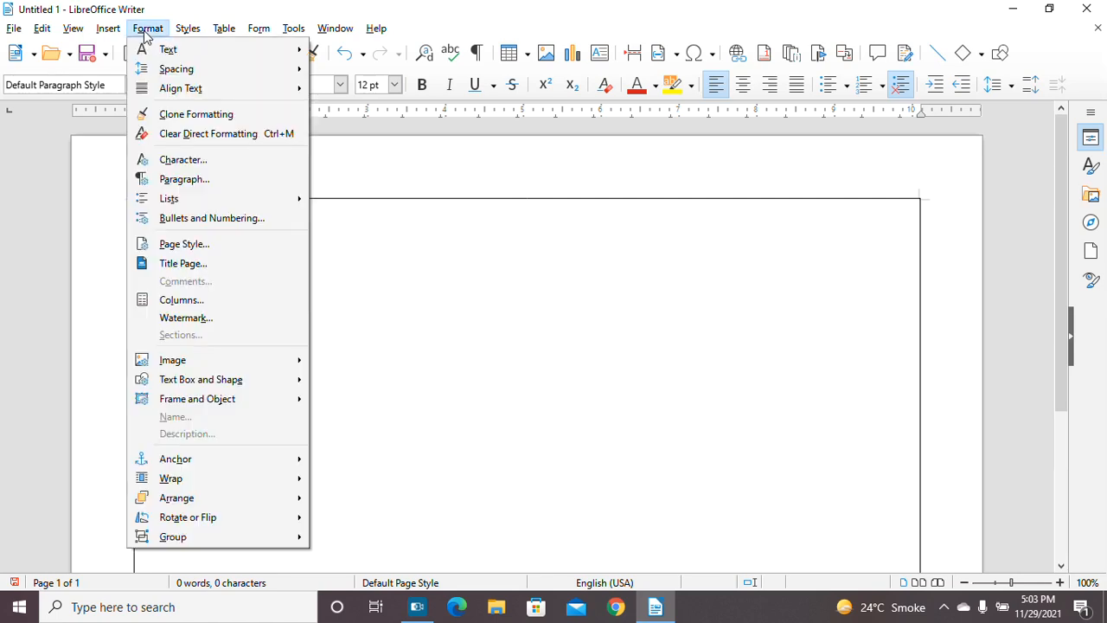
click(183, 245)
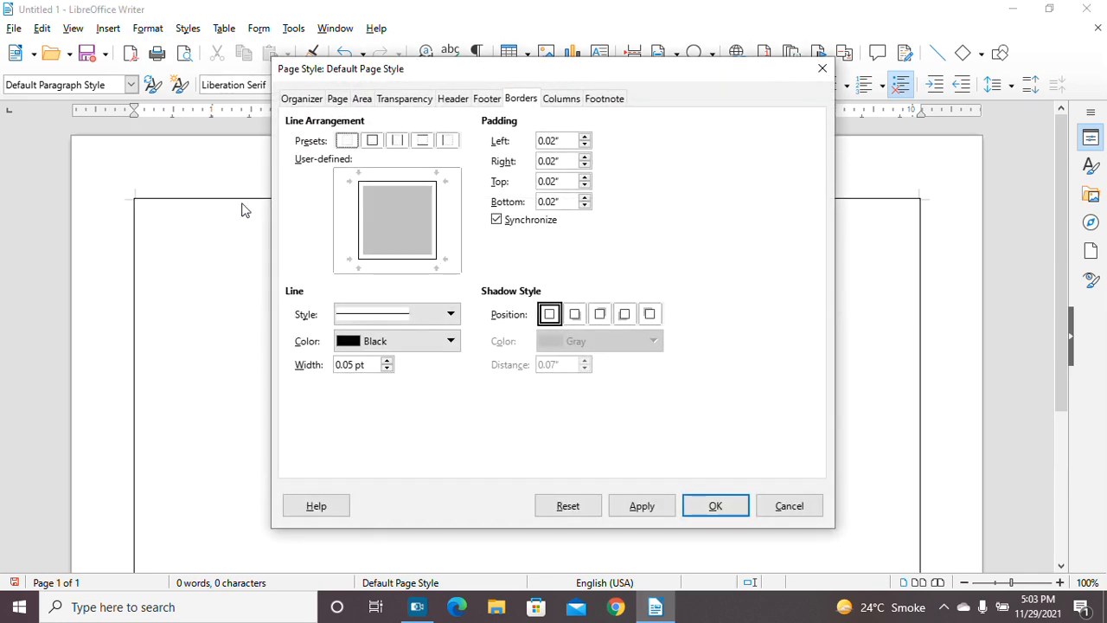
click(360, 99)
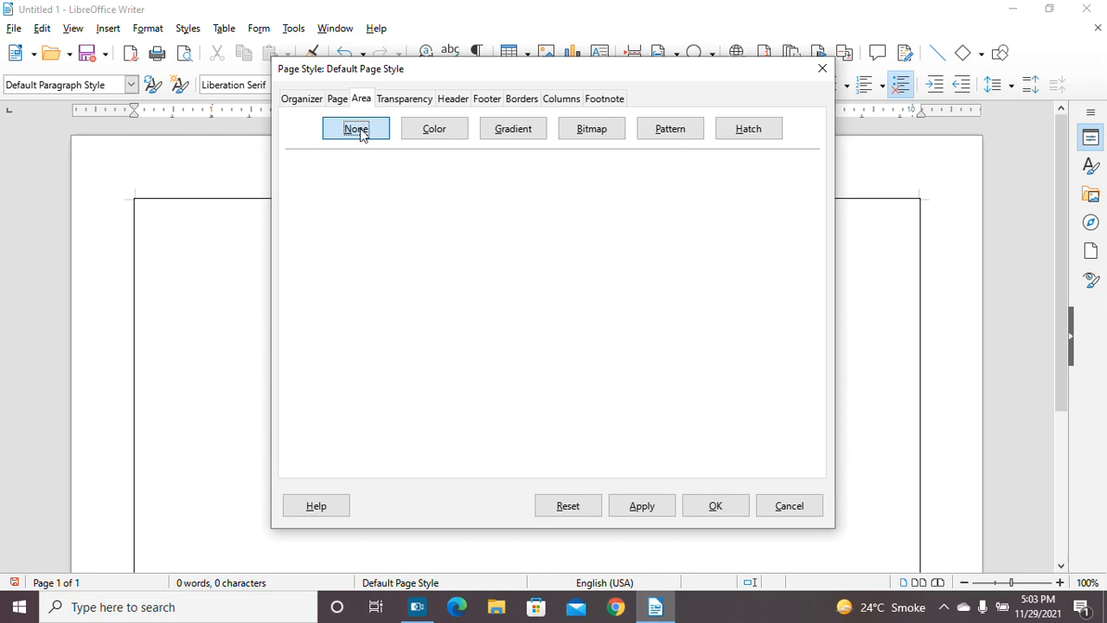
click(428, 130)
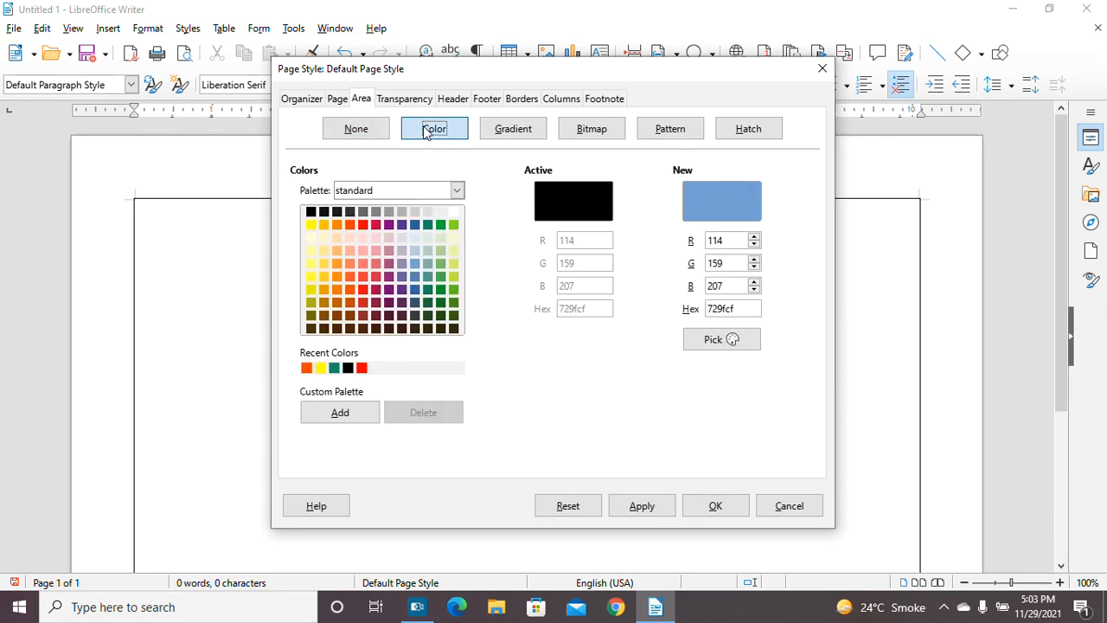
click(375, 239)
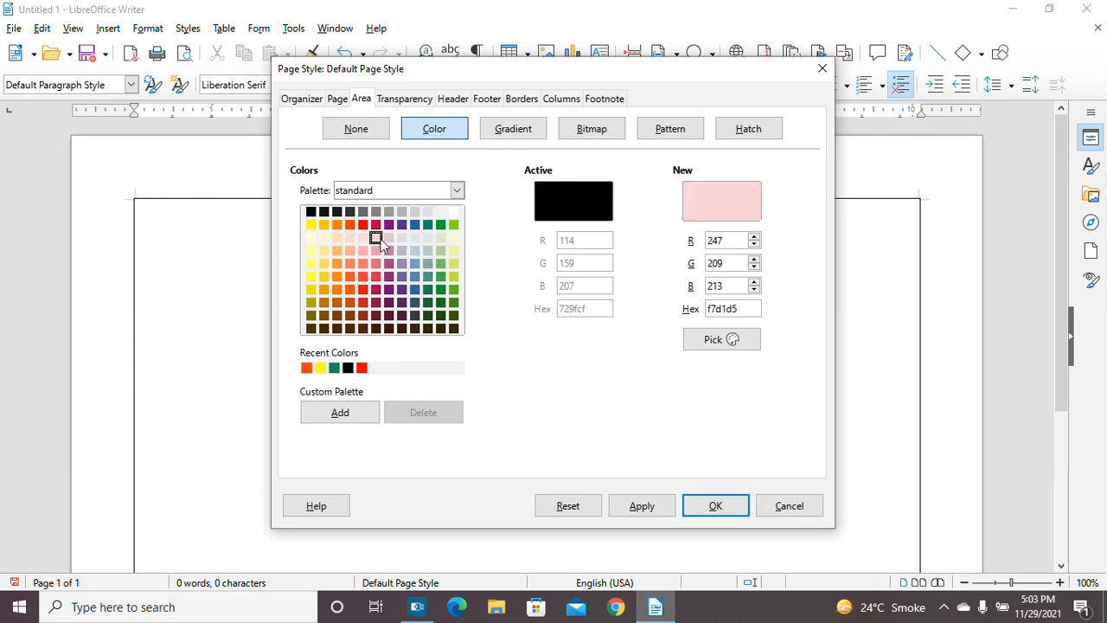
click(716, 506)
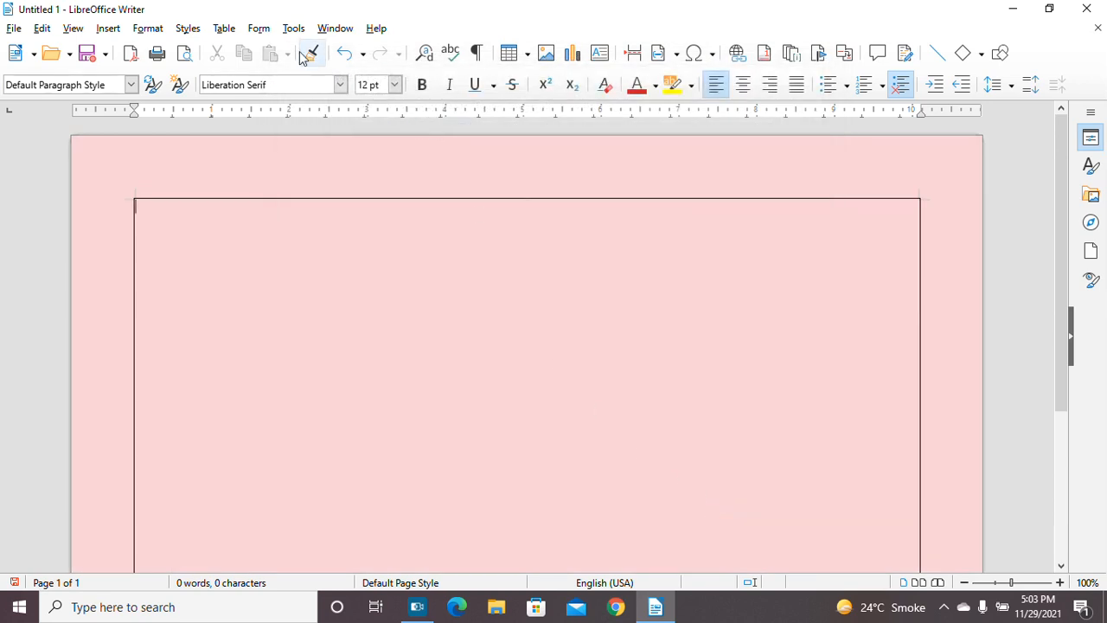
Step: Fill the page background with the ellipsoid gradient preset from Dark Green 2 to White
click(145, 29)
mouse_move(187, 28)
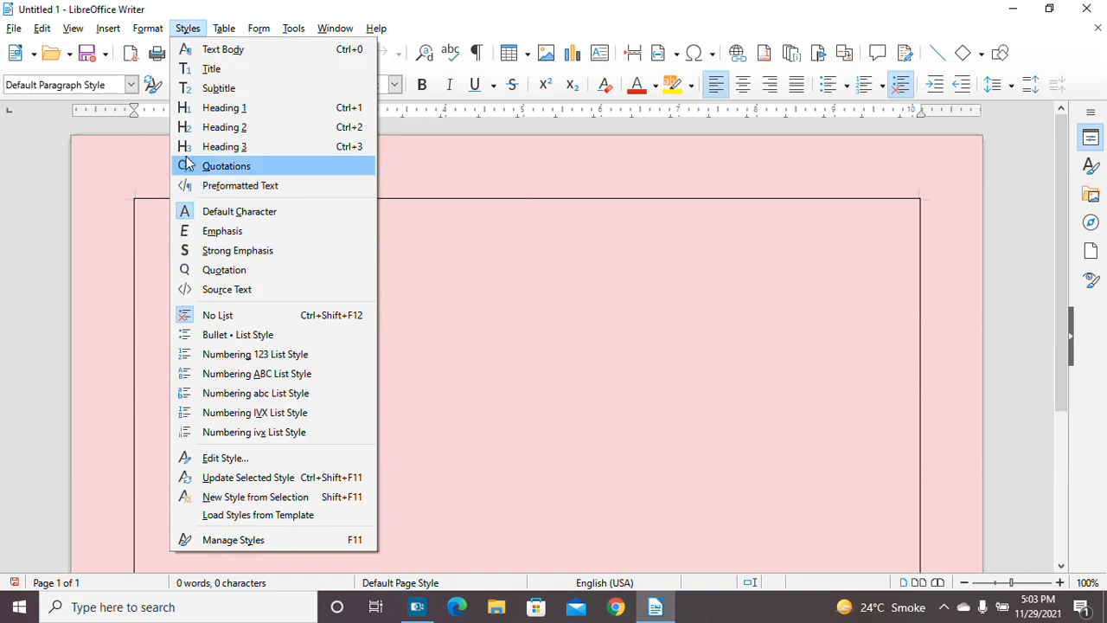
mouse_move(146, 31)
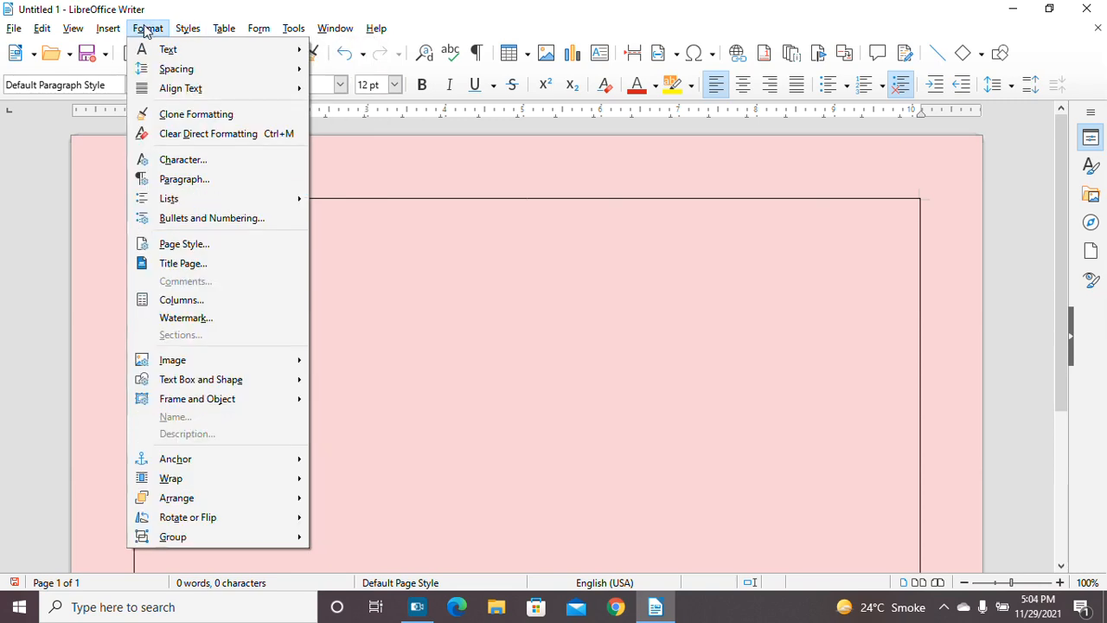
key(Escape)
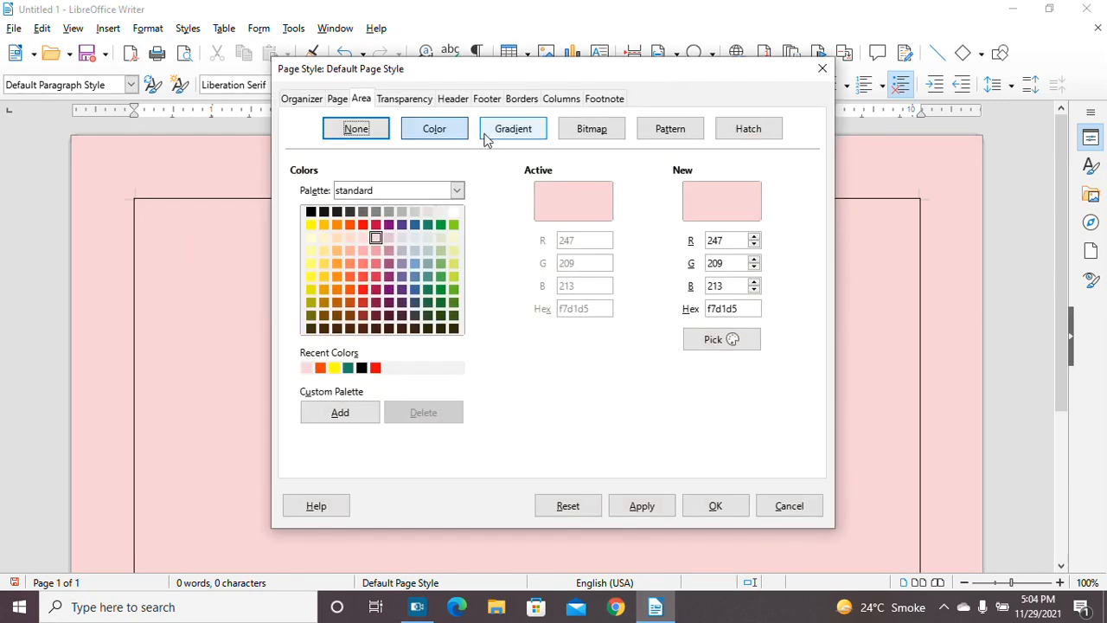
click(496, 131)
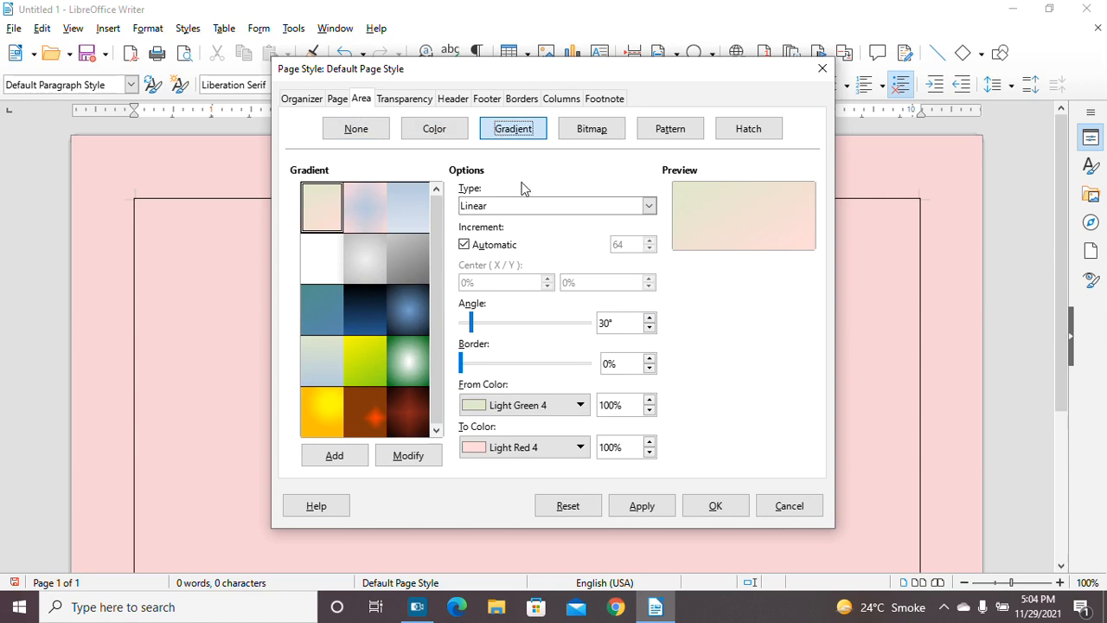
click(404, 360)
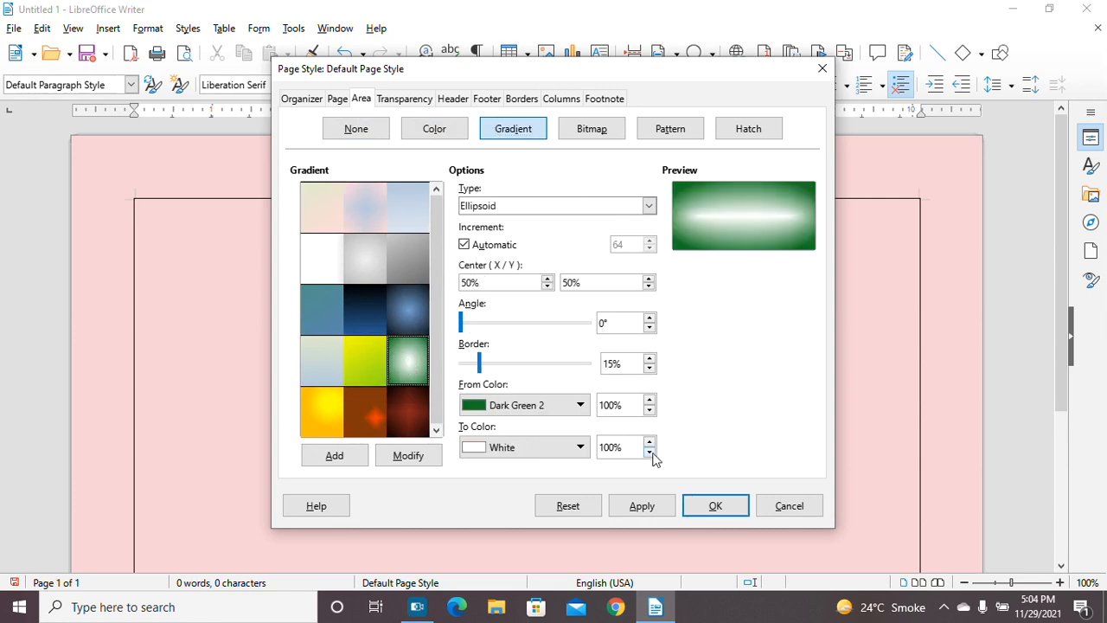
click(717, 508)
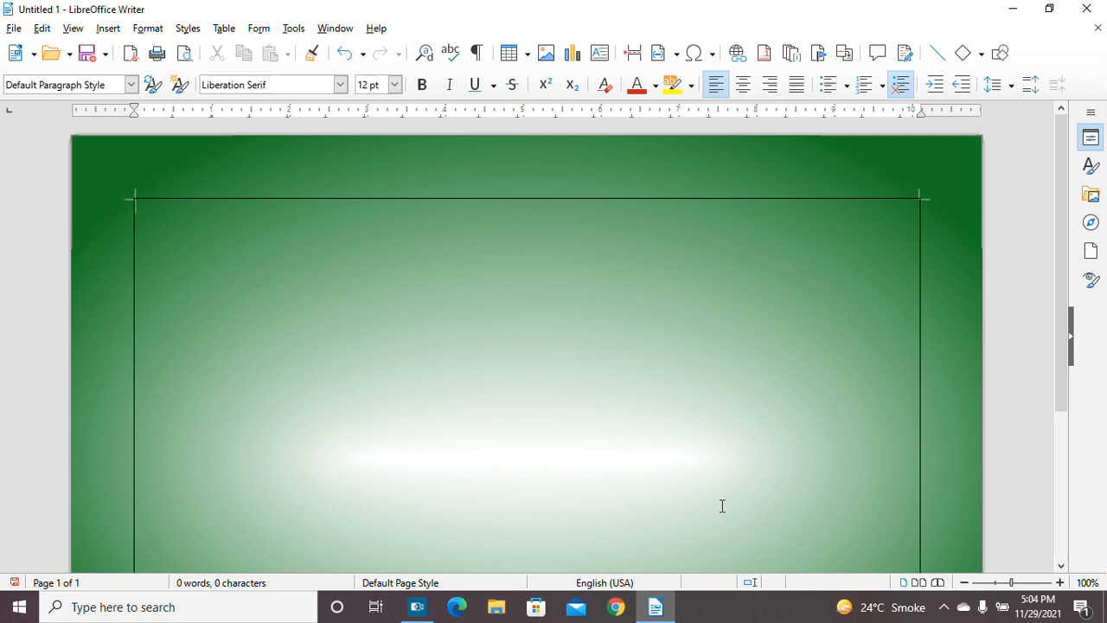
Step: Examine the pattern, bitmap and hatch fill options for the page background, leaving the page style unchanged
click(158, 32)
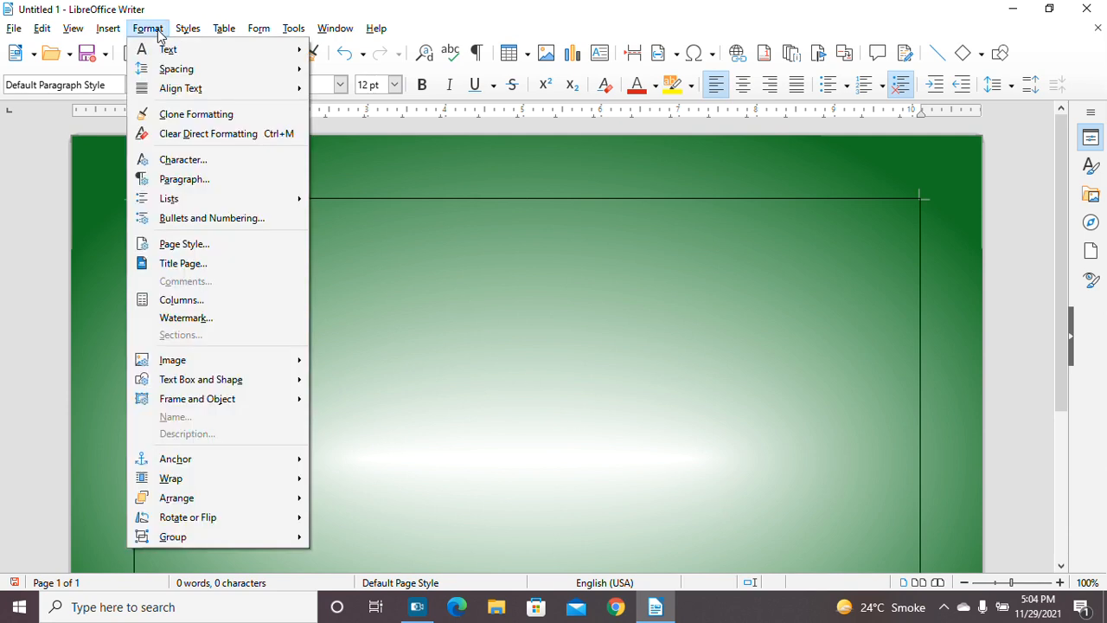
click(178, 248)
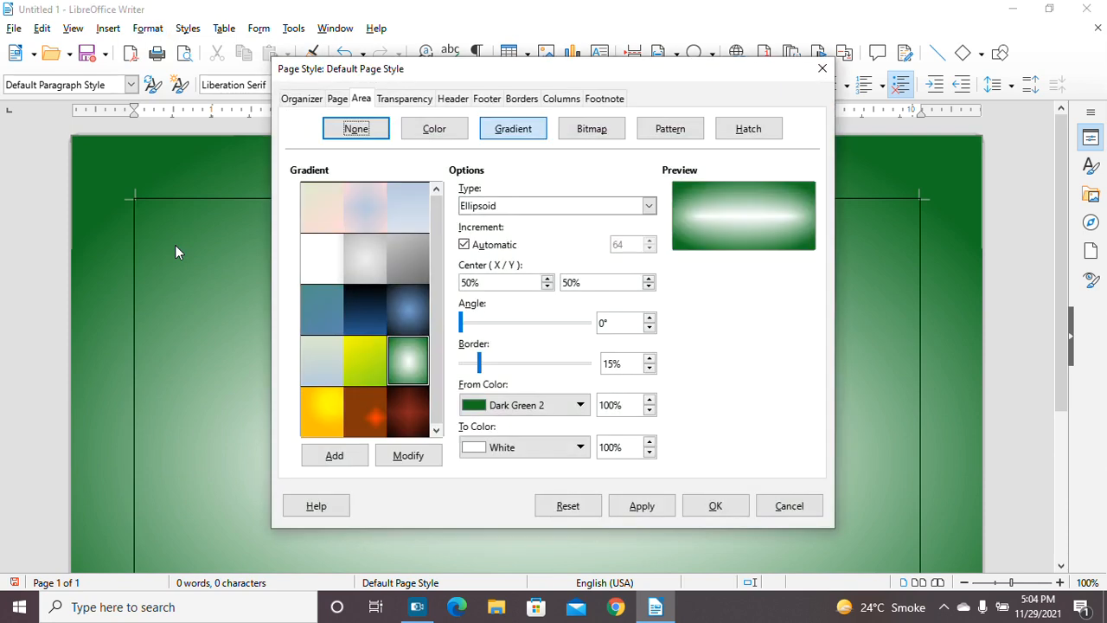
click(655, 131)
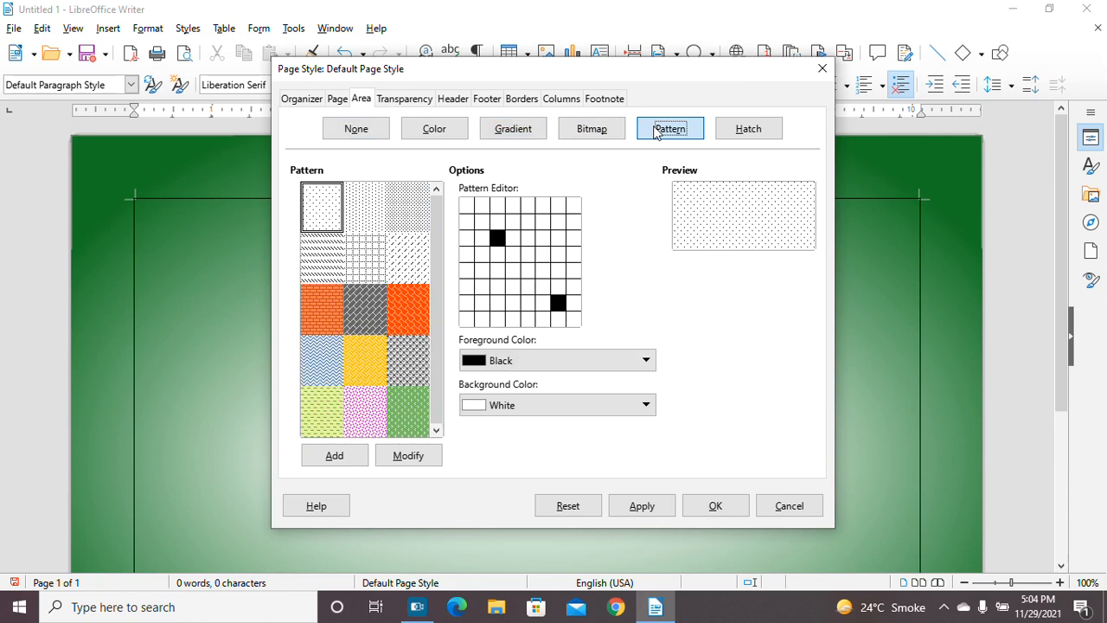
click(598, 130)
click(740, 130)
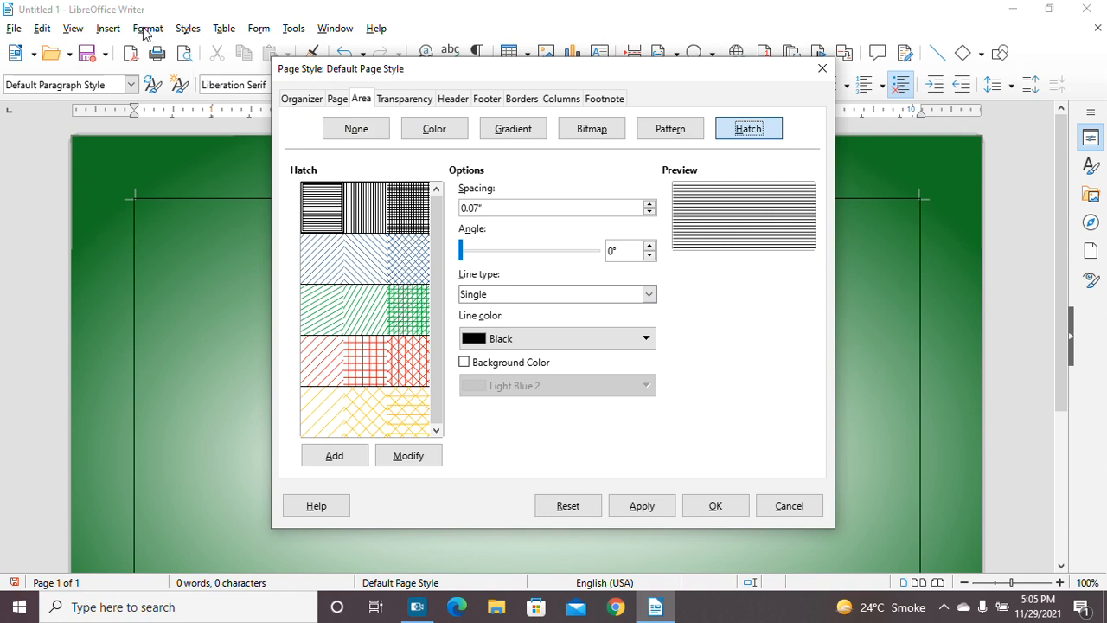
click(822, 67)
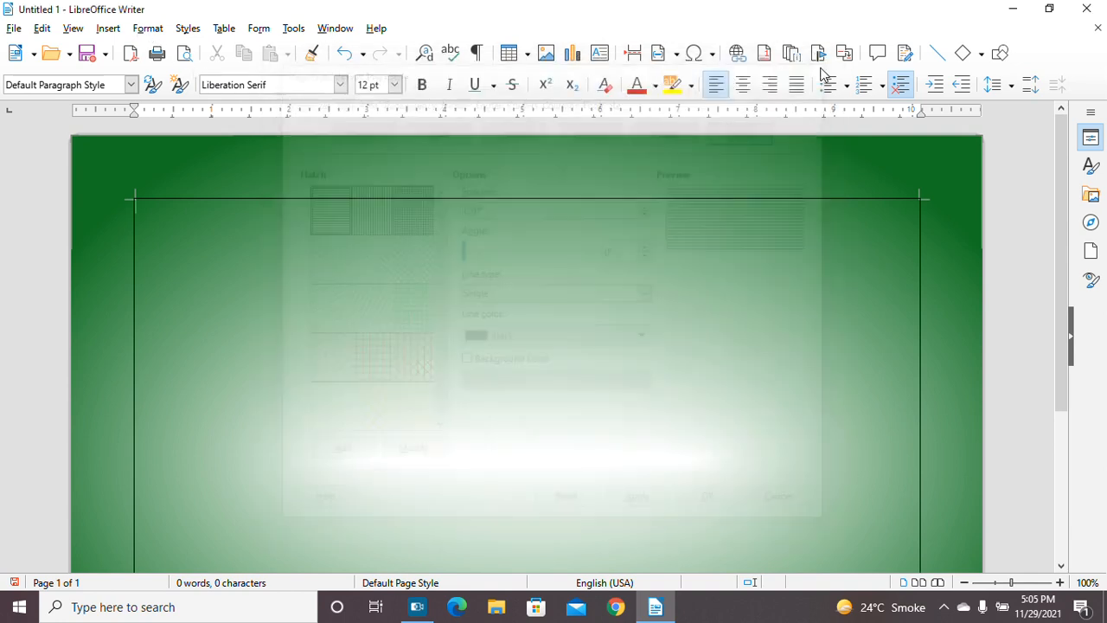
Step: Look over the font, style and size options in the Character dialog, leaving them unchanged
click(143, 28)
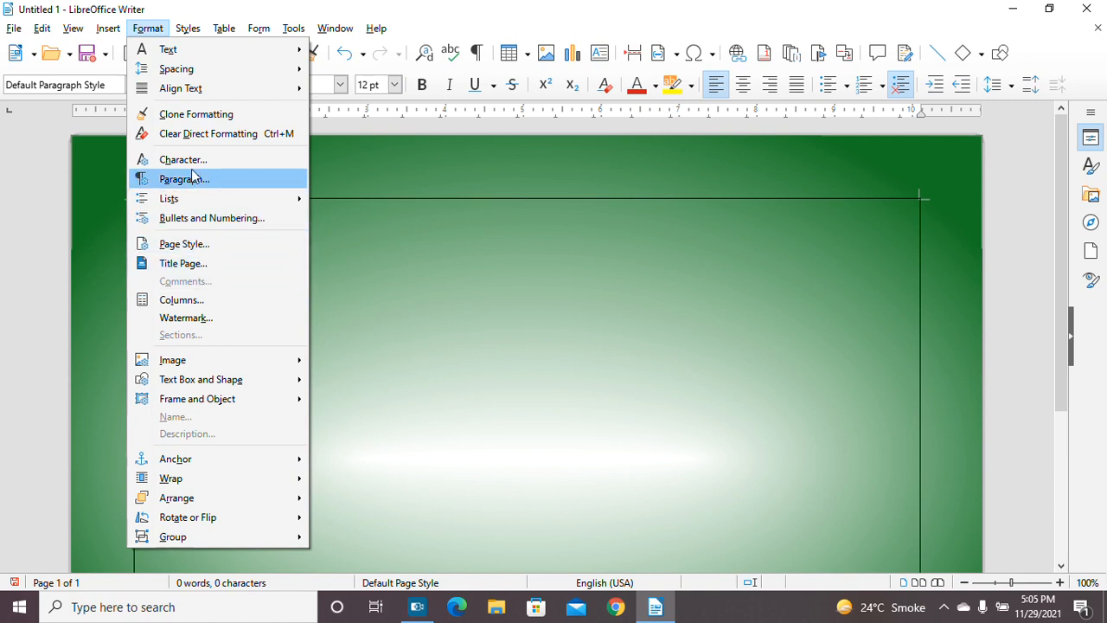
key(Escape)
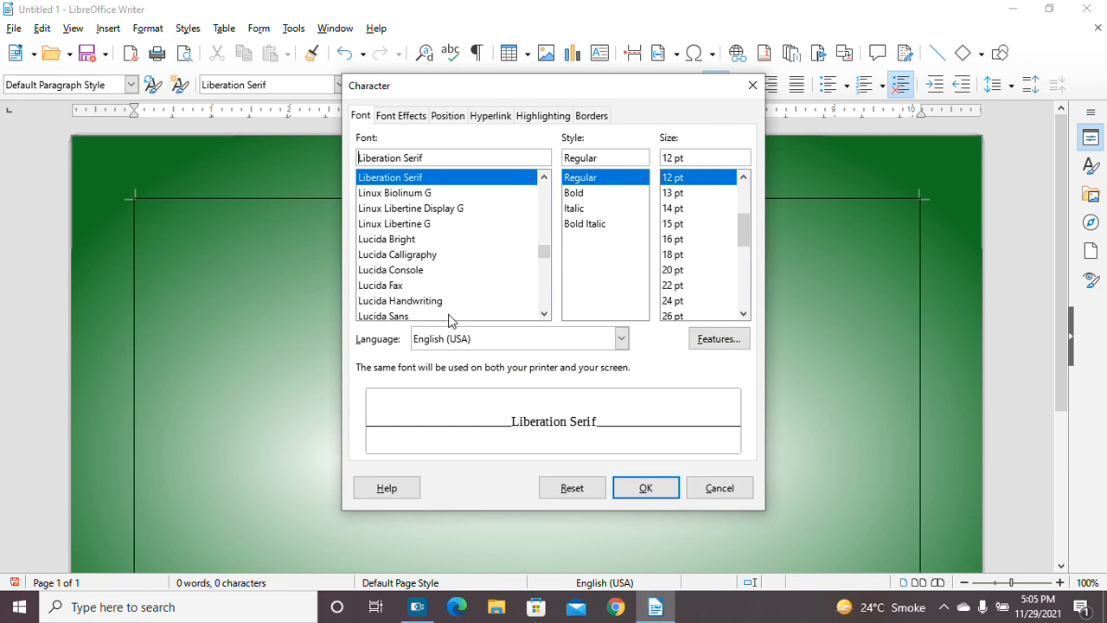
click(644, 490)
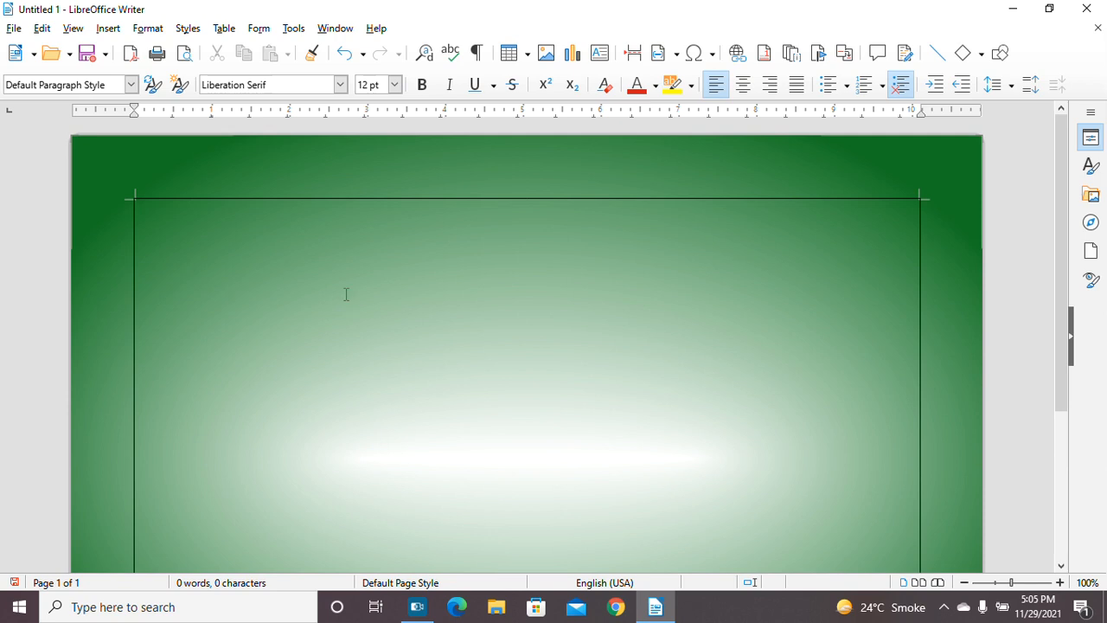
Step: Examine the paragraph formatting options, from indents and alignment through text flow, outline, tabs, drop caps, borders and area
click(148, 29)
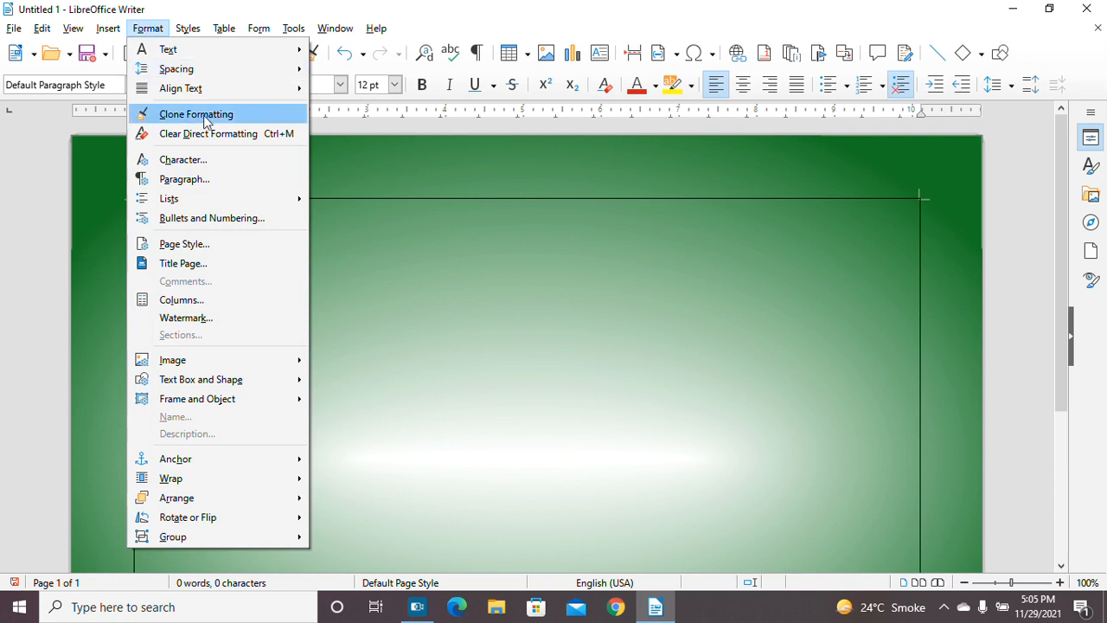
click(184, 179)
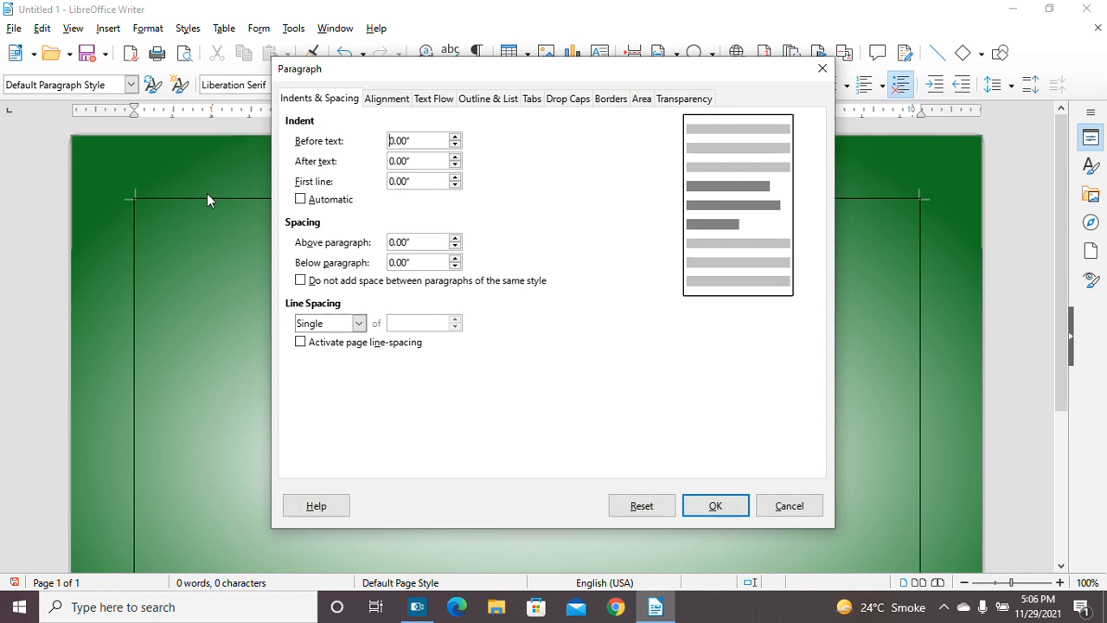
click(374, 105)
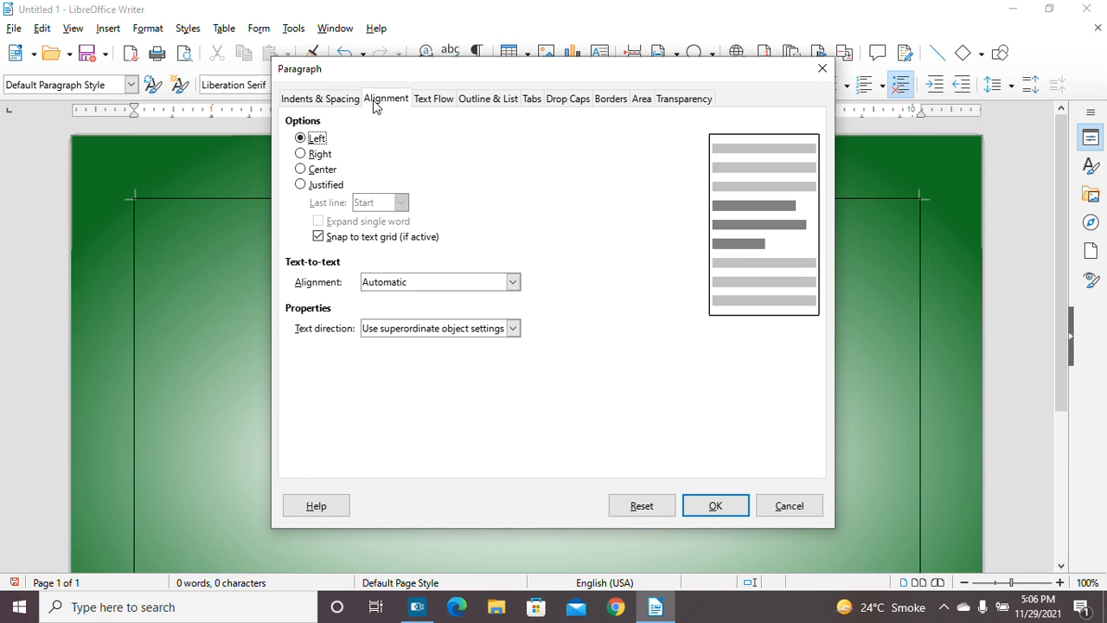
click(429, 102)
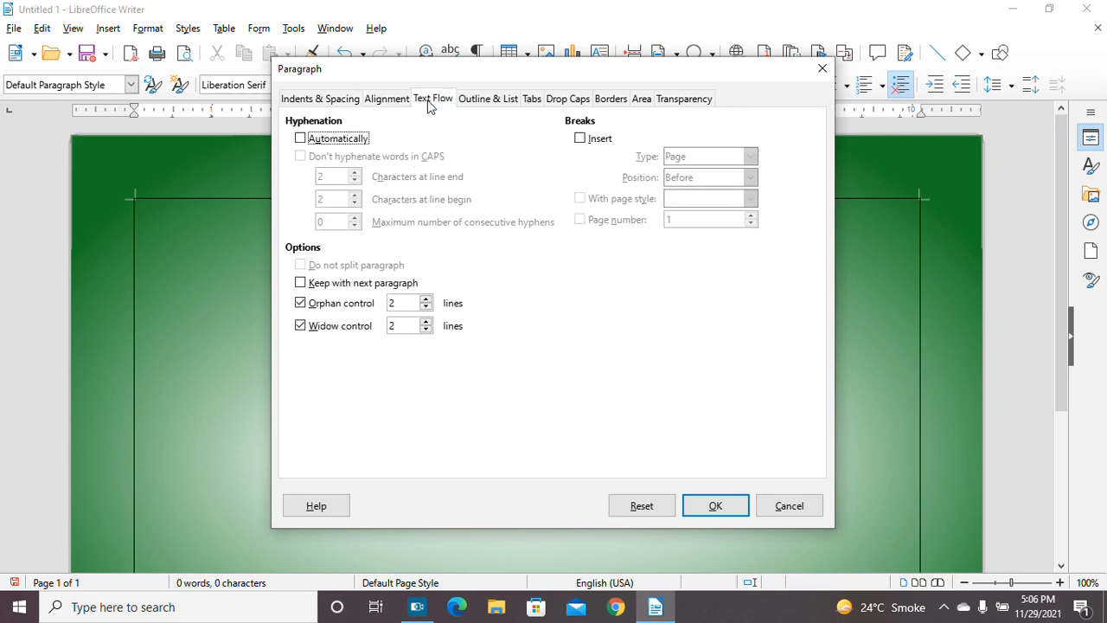
click(474, 102)
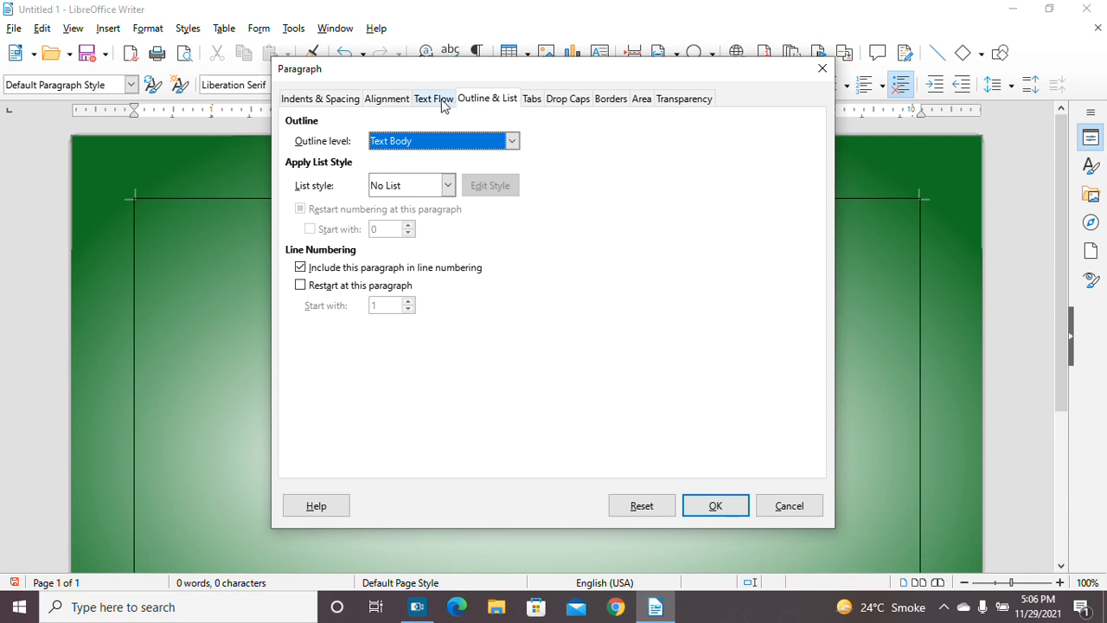
click(441, 102)
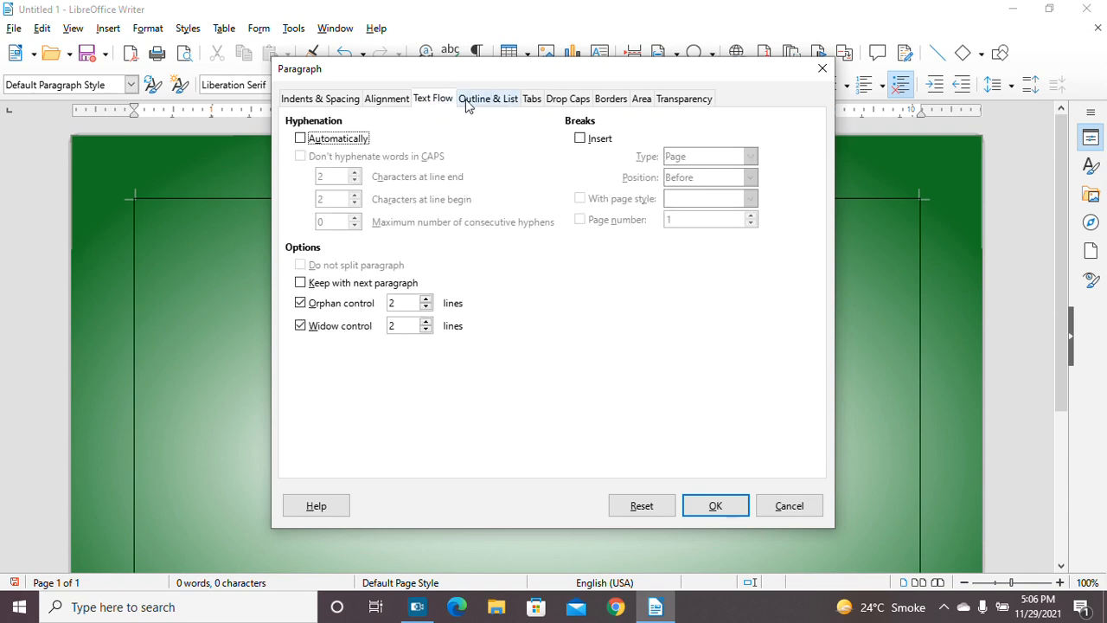
click(534, 100)
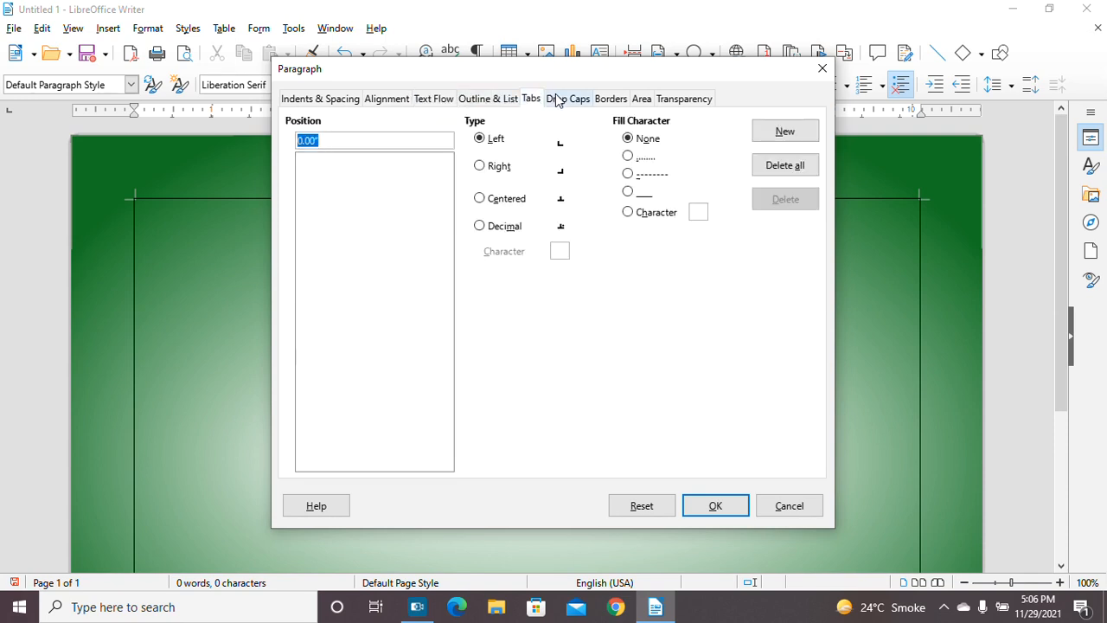
click(557, 100)
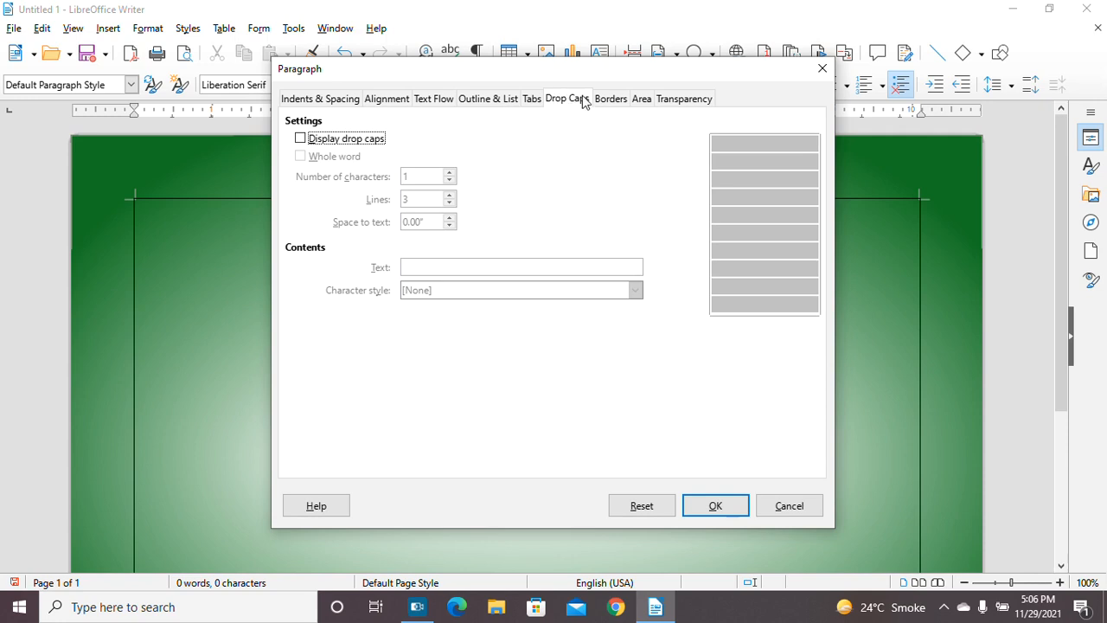
click(610, 99)
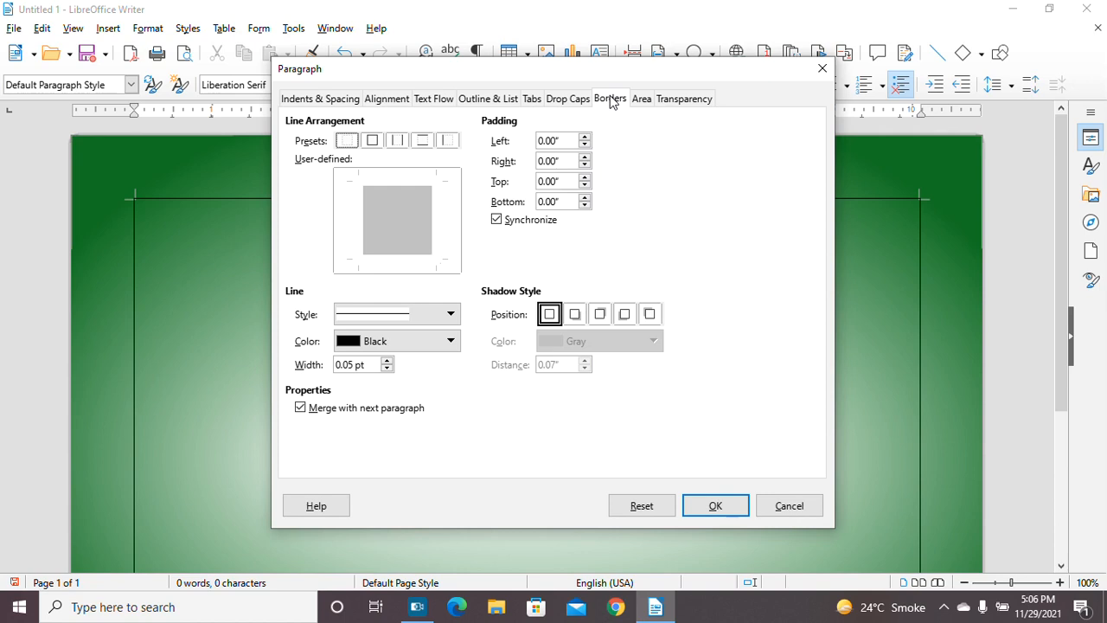
click(638, 102)
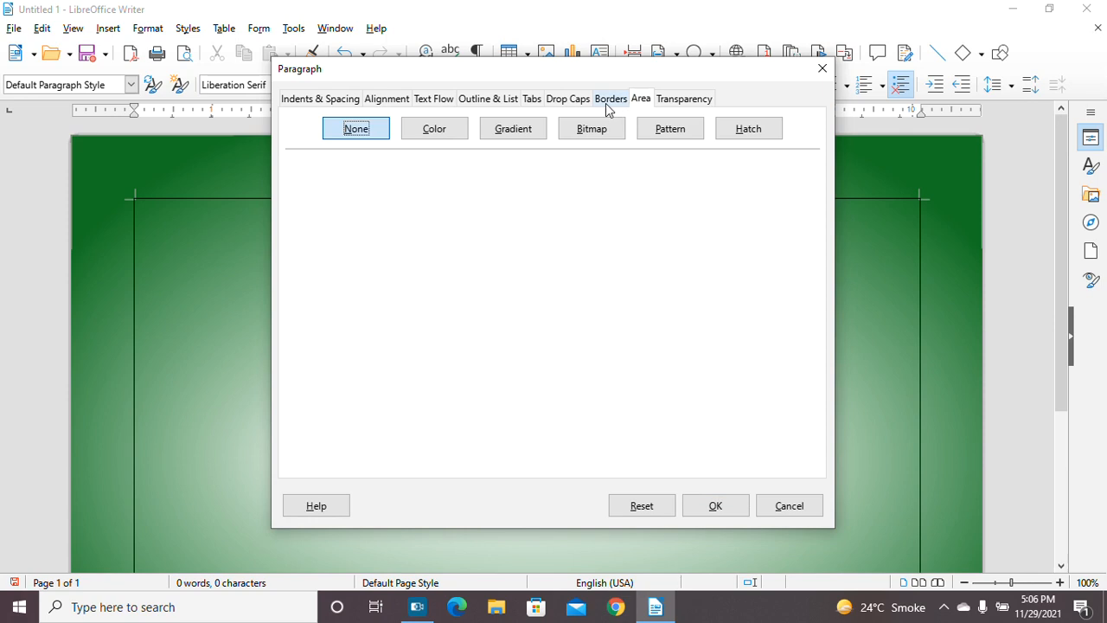
Step: Try a box border on all four sides of the paragraph with no shadow, and undo it
click(607, 103)
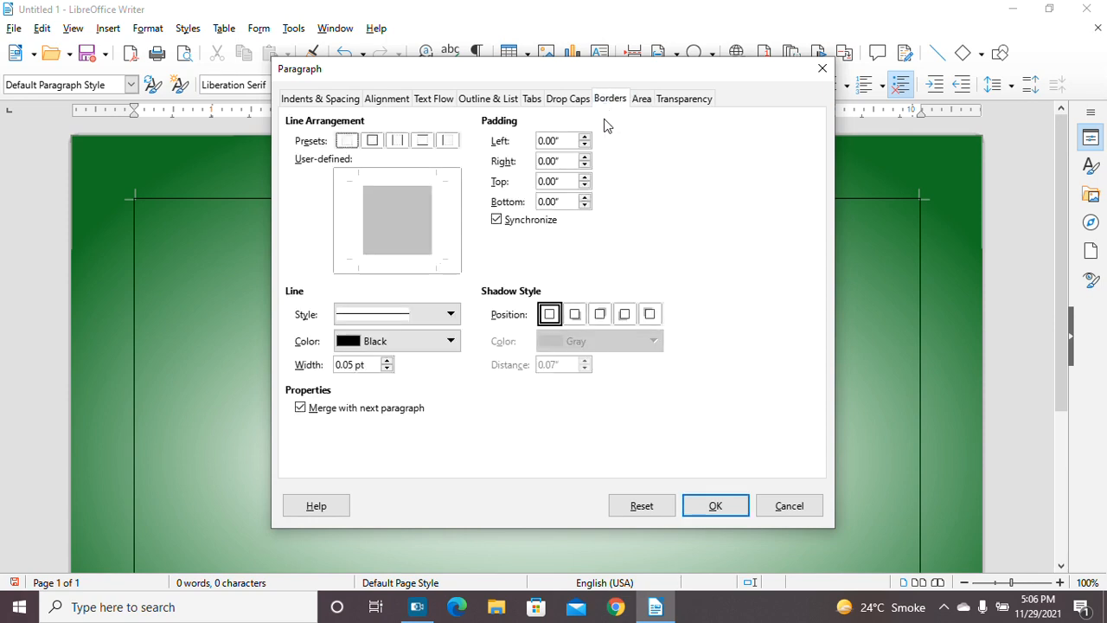
click(372, 141)
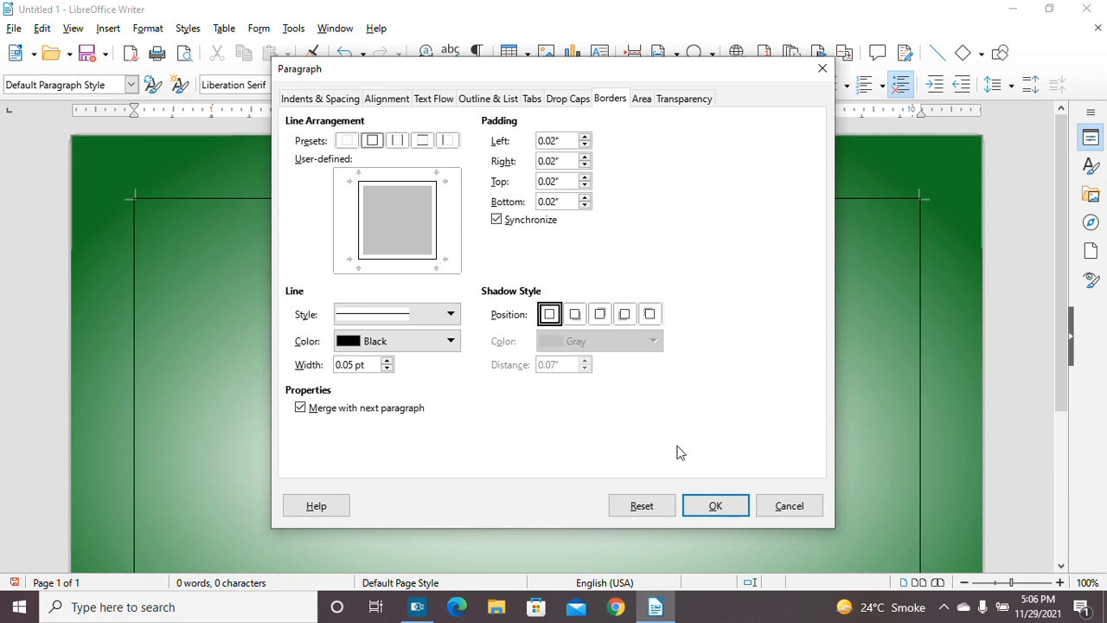
click(551, 316)
click(716, 510)
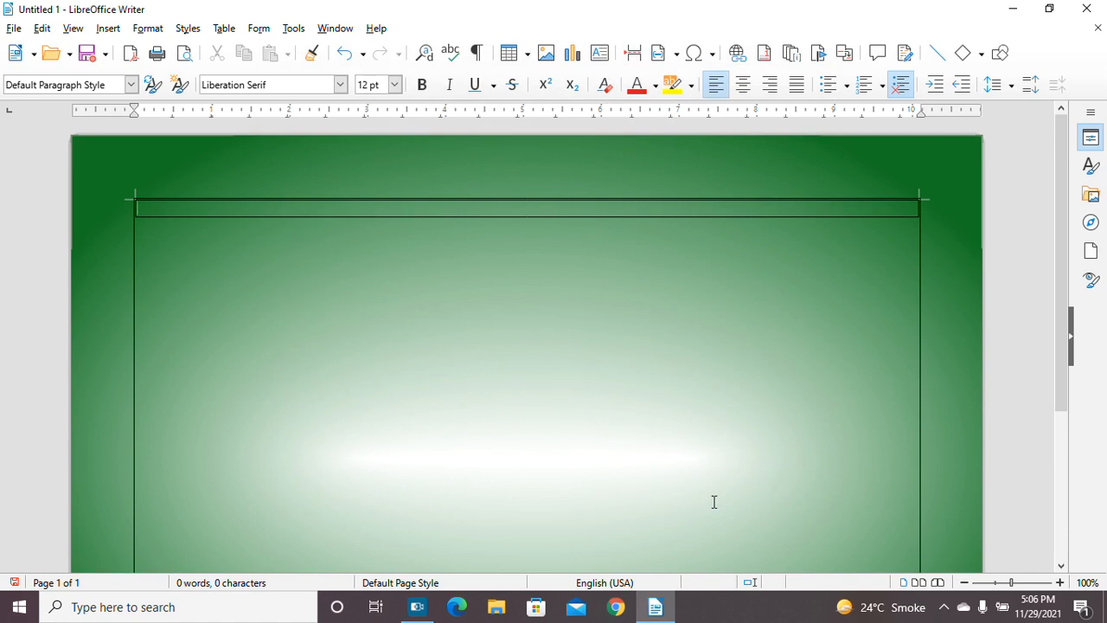
key(ctrl+z)
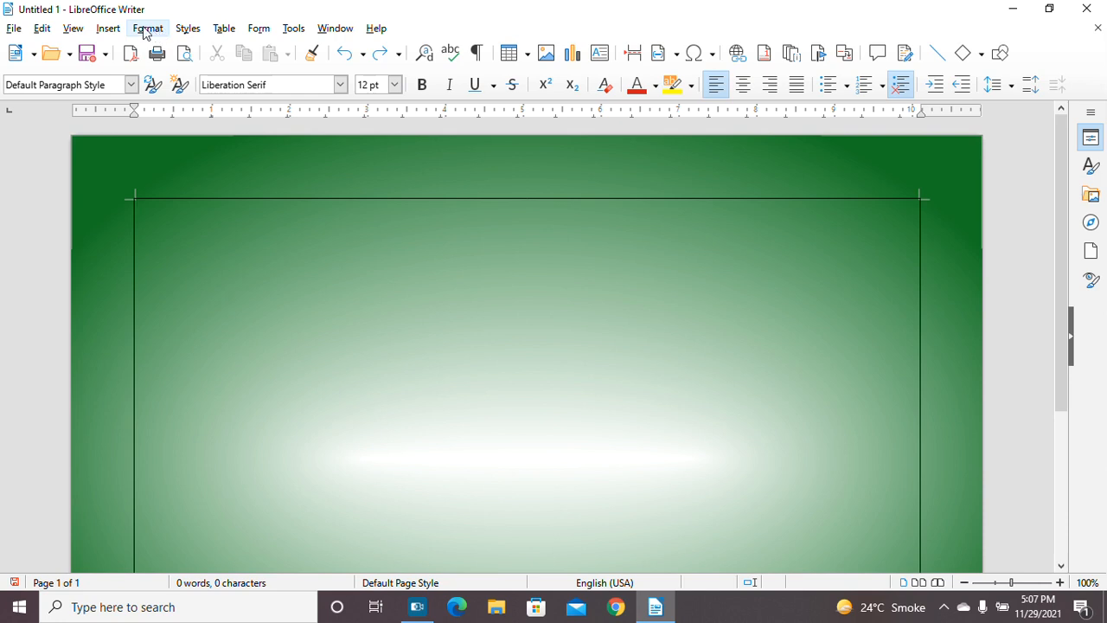
Step: Set the default page style to three equal columns
click(145, 32)
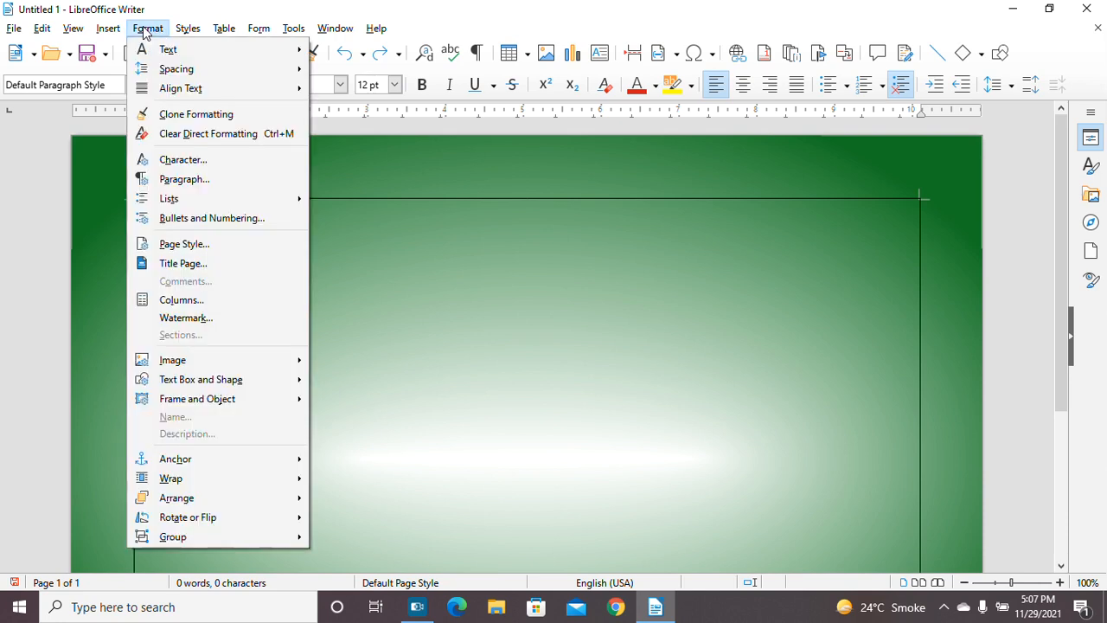
click(168, 249)
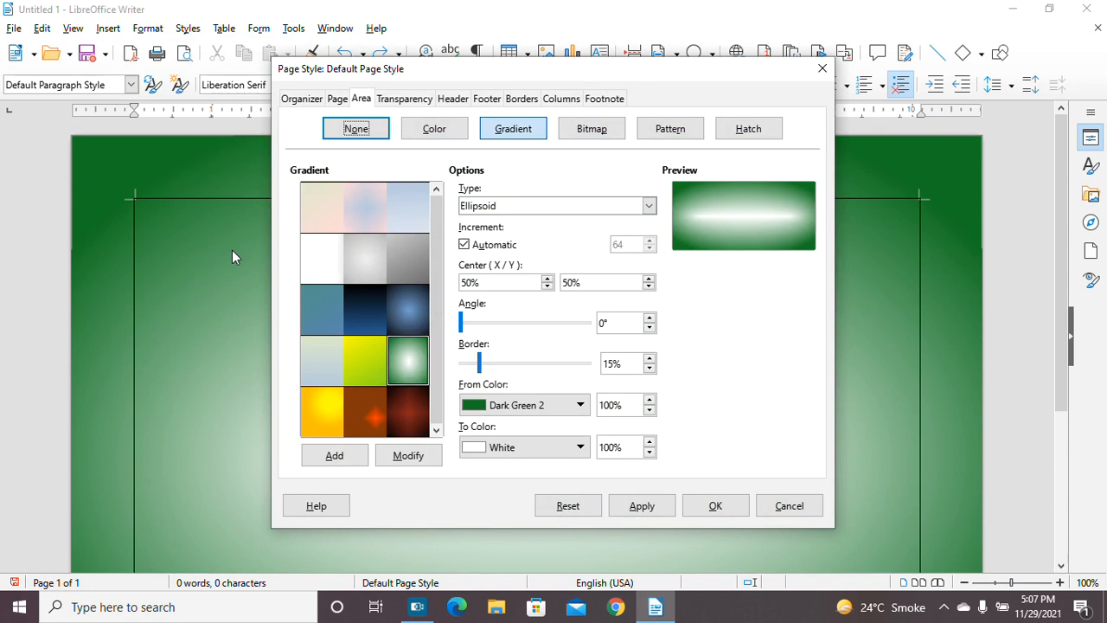
click(558, 100)
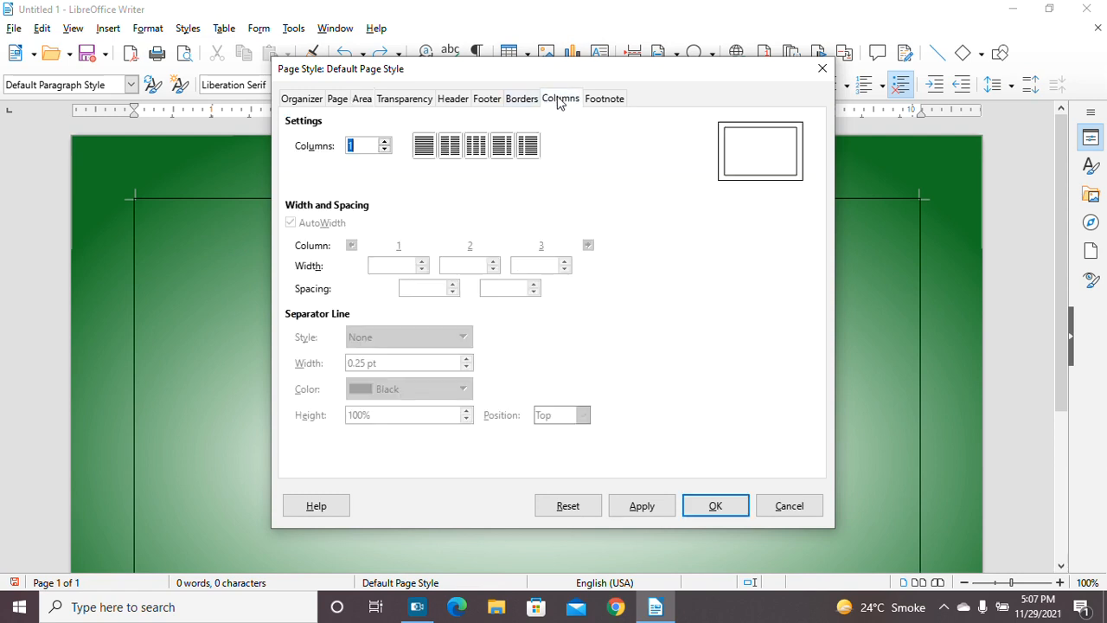
click(475, 151)
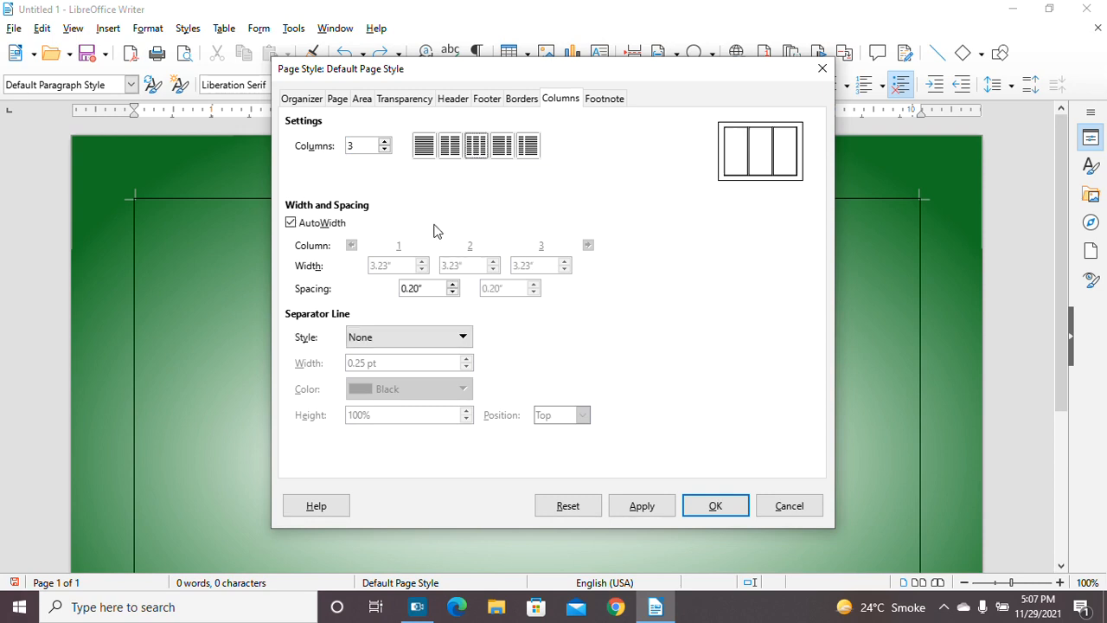
Step: Increase the spacing between the three page columns to 0.52"
click(452, 285)
click(453, 285)
click(453, 285)
click(452, 284)
click(453, 285)
click(452, 284)
click(453, 285)
click(452, 285)
click(453, 285)
click(453, 285)
click(453, 285)
click(452, 284)
click(452, 284)
click(452, 284)
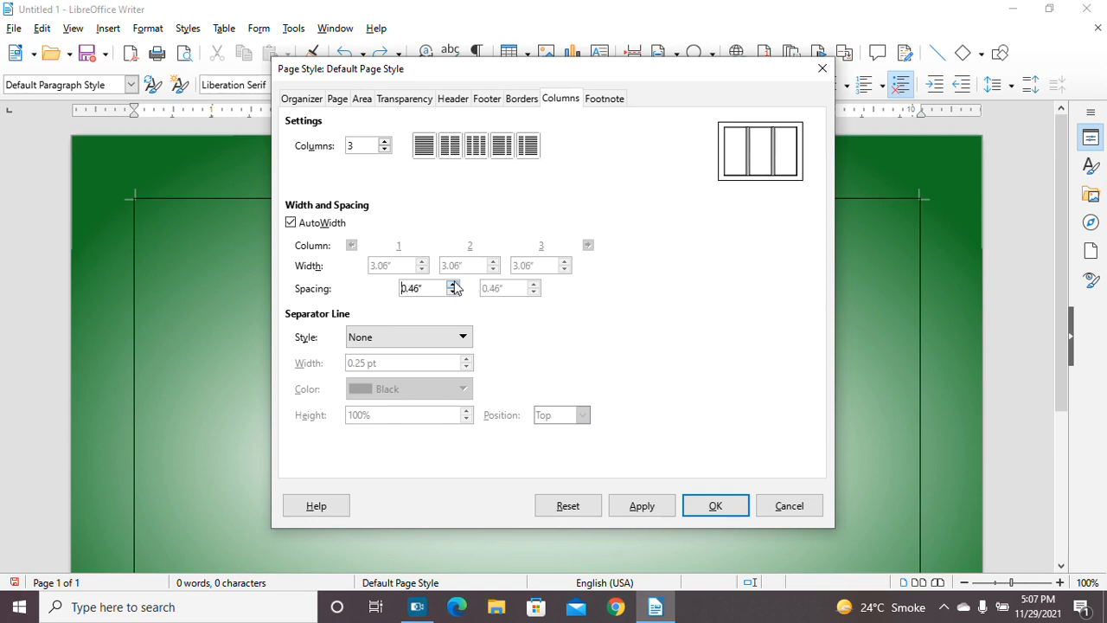
click(452, 285)
click(453, 285)
click(453, 285)
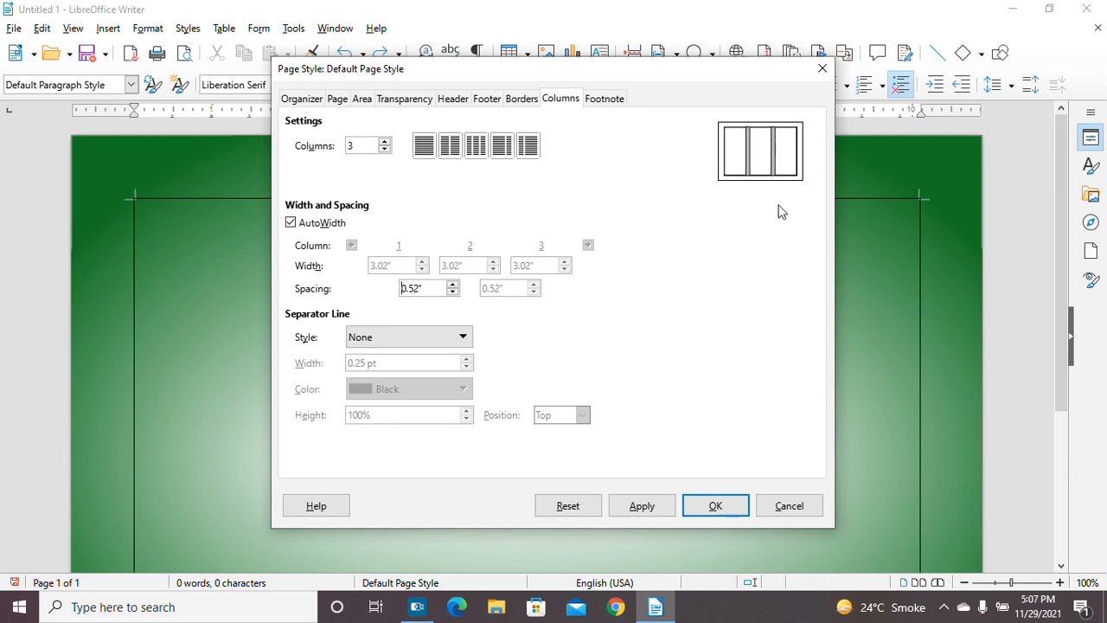
click(1042, 602)
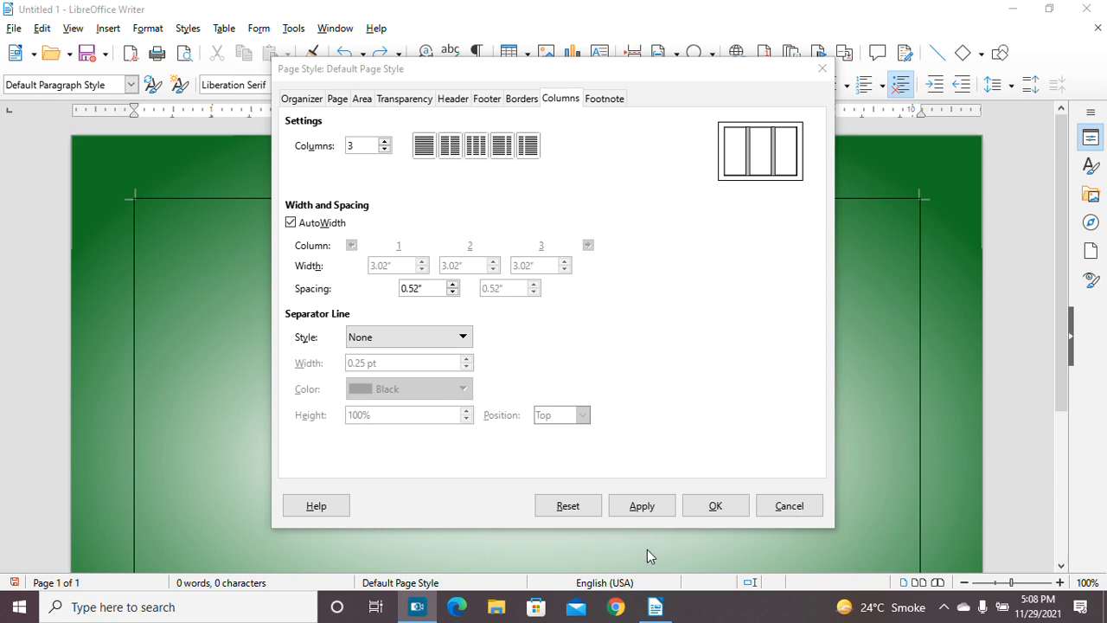
mouse_move(740, 199)
mouse_down()
mouse_move(712, 197)
mouse_move(773, 81)
mouse_move(833, 148)
mouse_move(791, 196)
mouse_move(751, 210)
mouse_up()
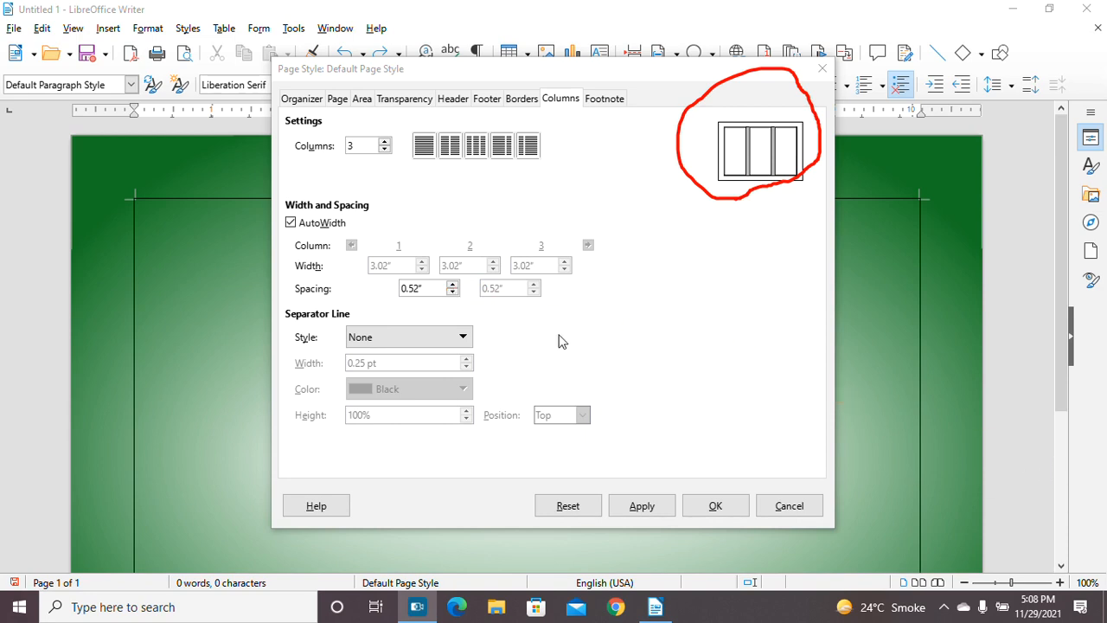
Step: Reduce the spacing between the page columns to 0.20"
click(453, 292)
click(453, 293)
click(452, 292)
click(452, 292)
click(453, 293)
click(453, 293)
click(452, 292)
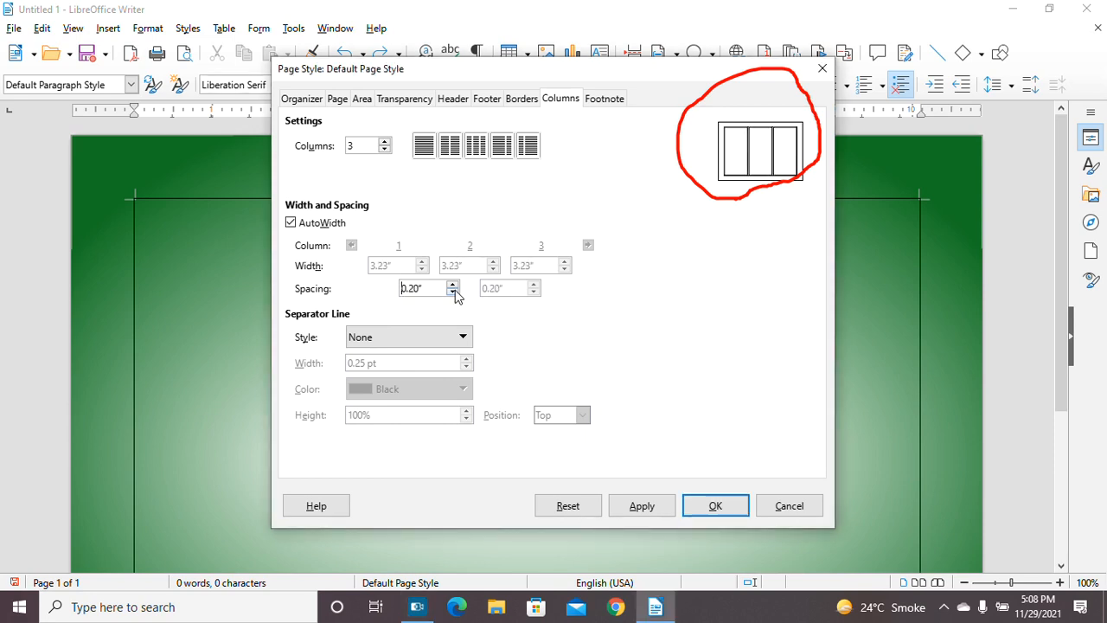
Step: Set the column spacing to 0.38" and apply the three-column layout to the page
click(453, 286)
click(452, 285)
click(452, 285)
click(453, 285)
click(452, 286)
click(452, 285)
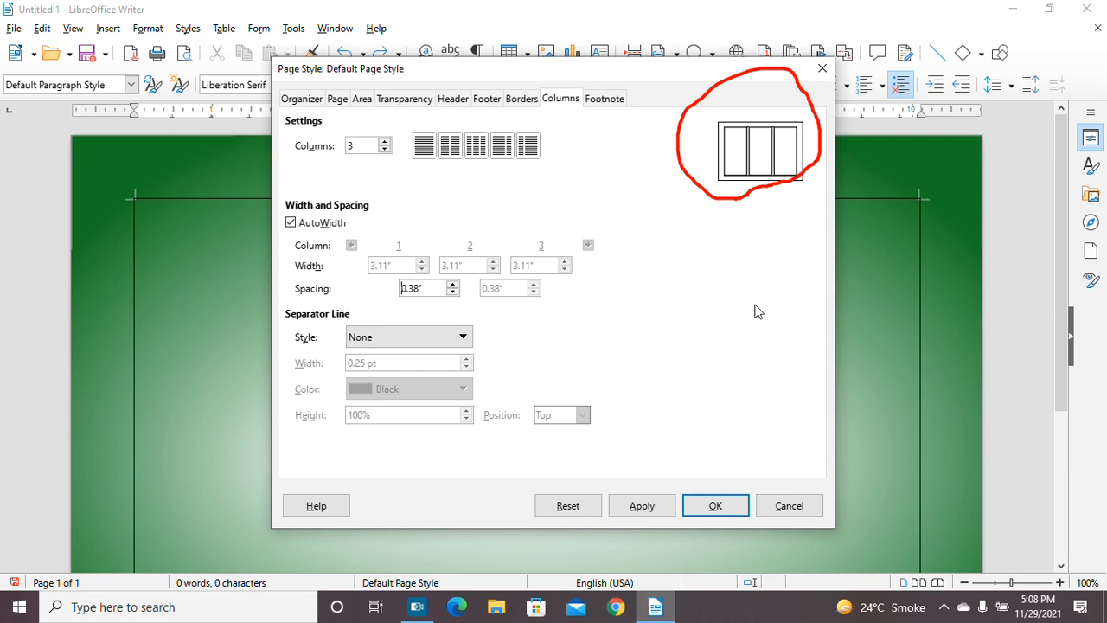
click(1036, 604)
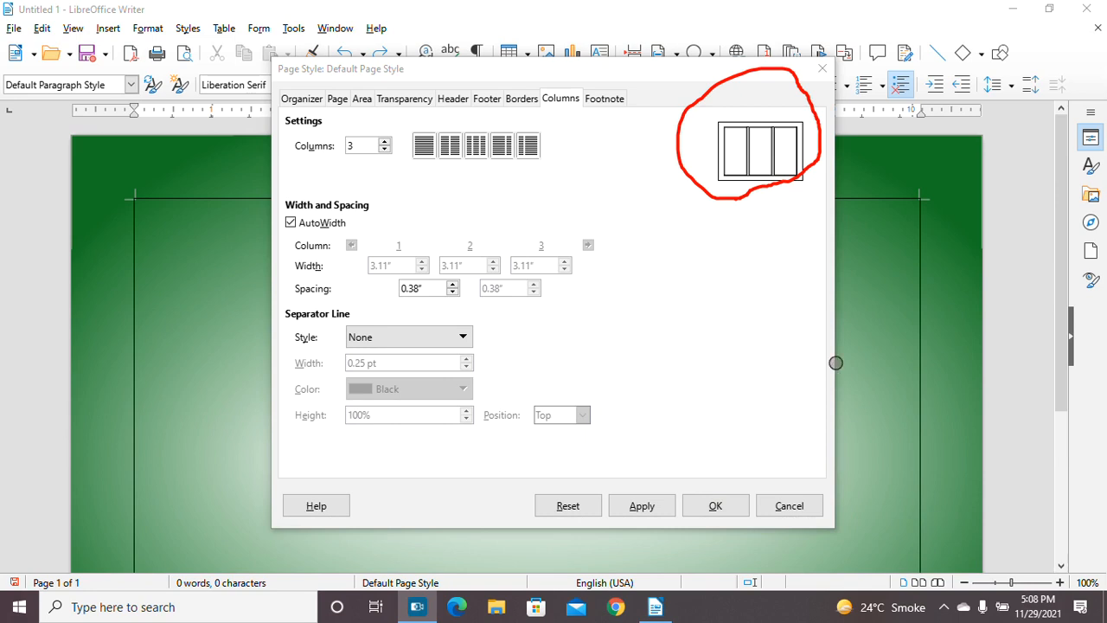
mouse_move(702, 179)
mouse_down()
mouse_move(709, 190)
mouse_move(801, 184)
mouse_move(816, 115)
mouse_move(786, 74)
mouse_move(766, 71)
mouse_move(725, 97)
mouse_move(737, 78)
mouse_move(689, 116)
mouse_move(689, 171)
mouse_move(676, 101)
mouse_up()
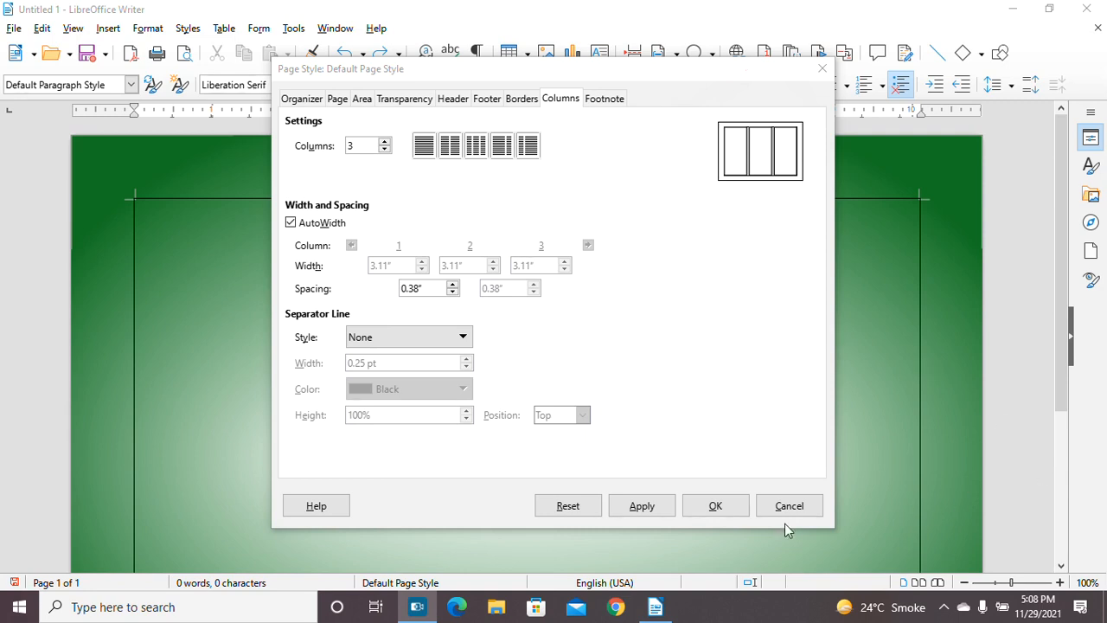
click(720, 512)
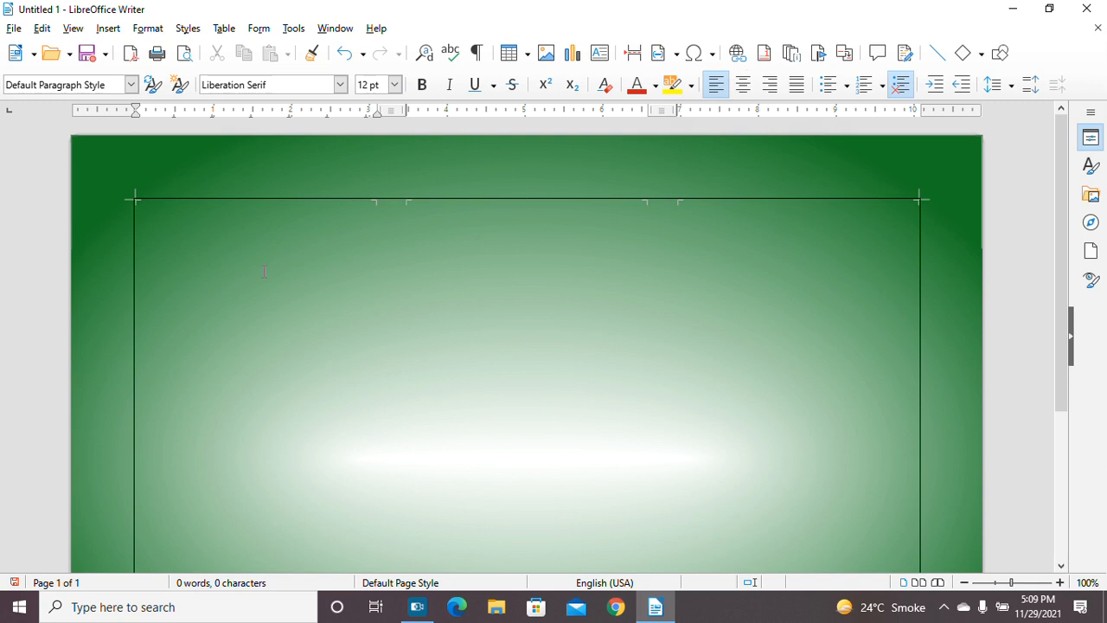
Step: Switch to Microsoft Edge, dismiss the page-restore offer and open google.com
click(1012, 10)
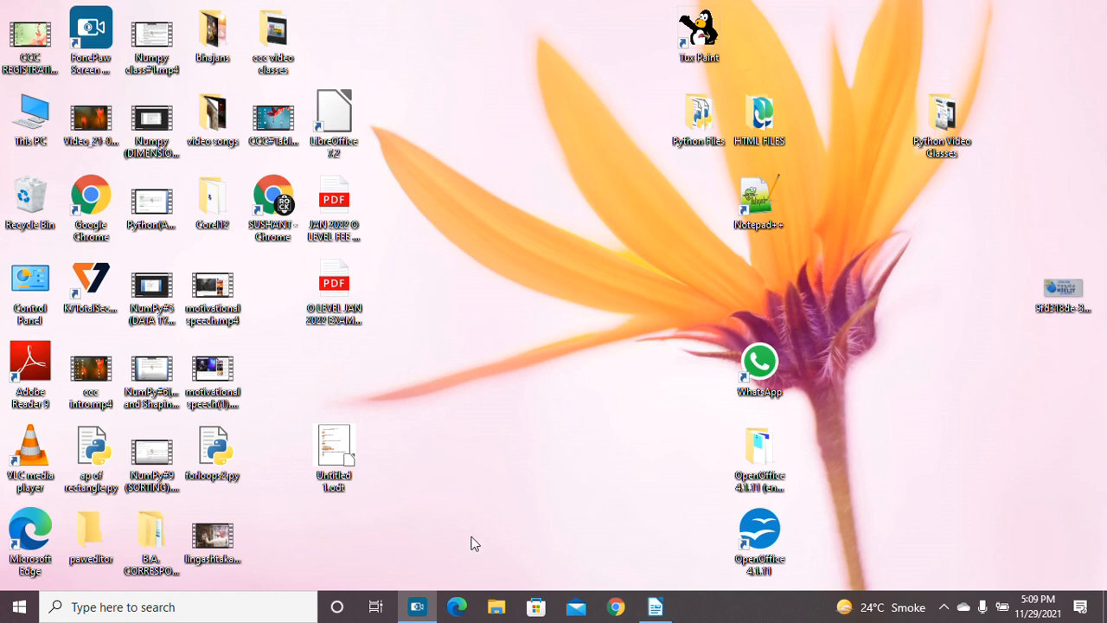
click(457, 607)
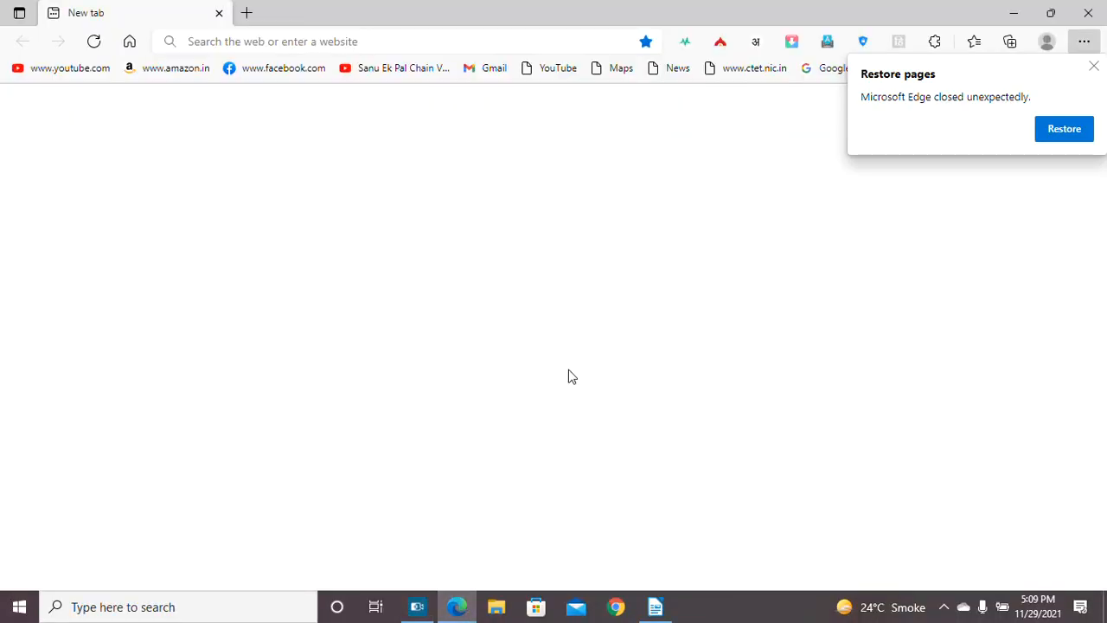
click(1096, 67)
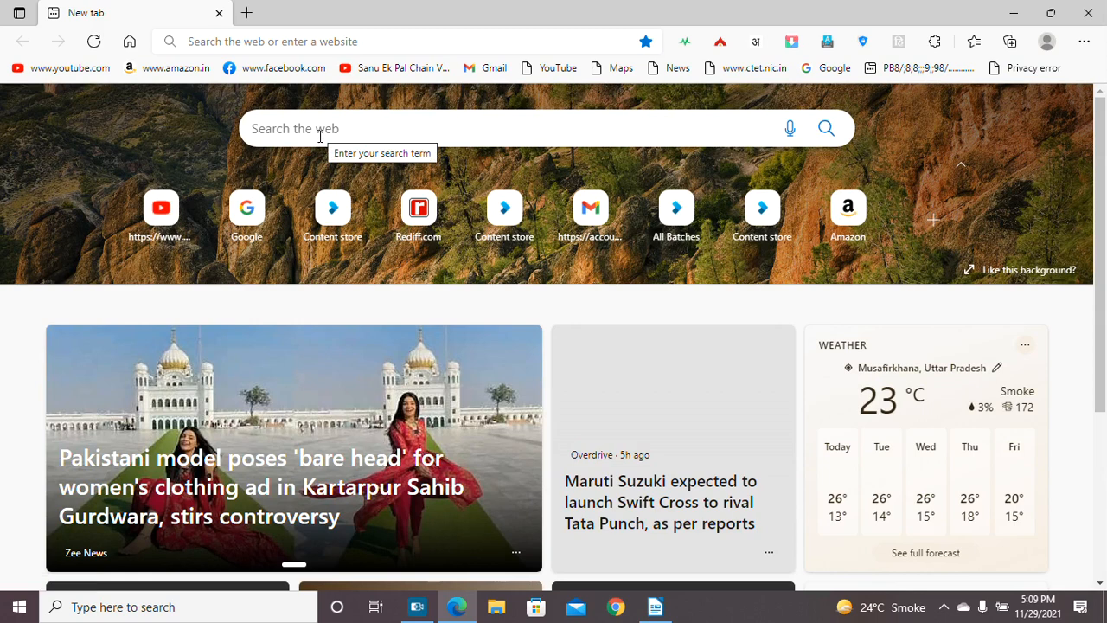
click(261, 41)
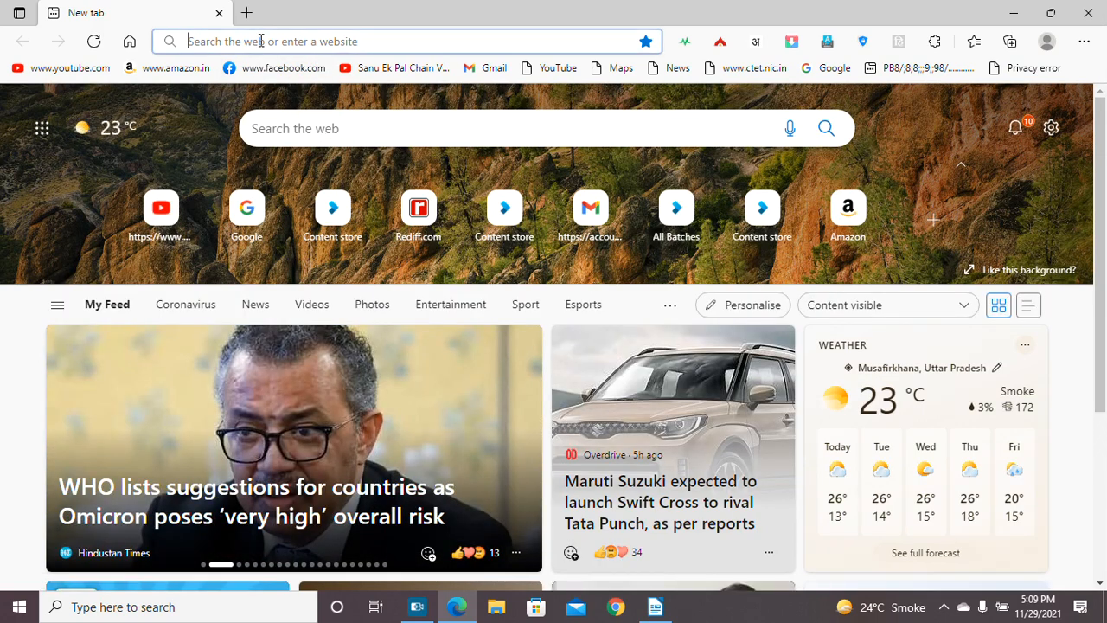
text(goo)
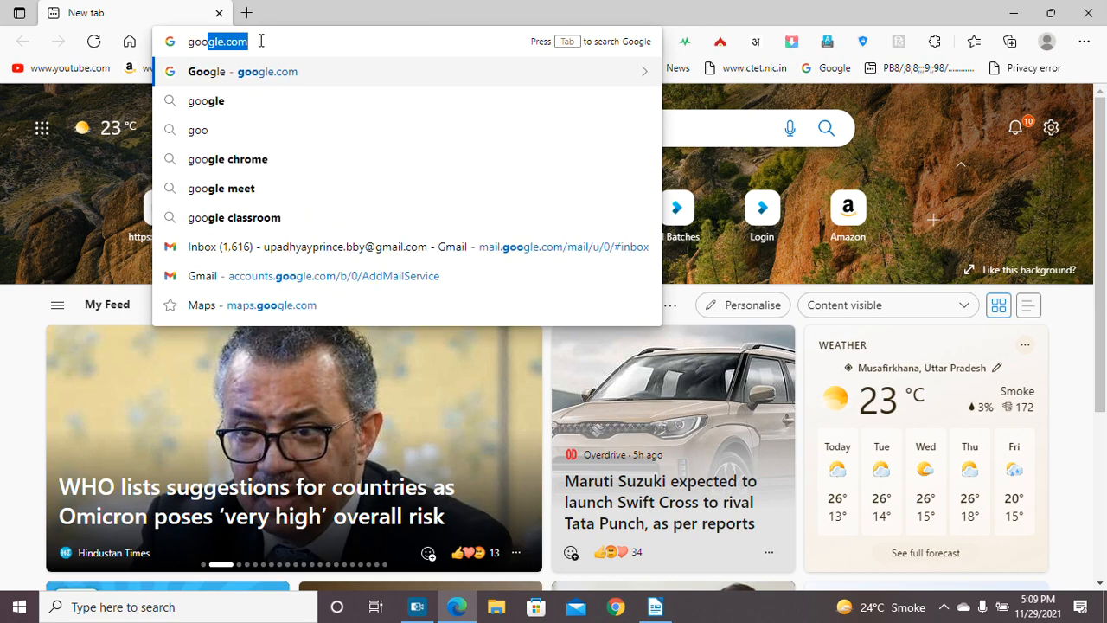
key(Return)
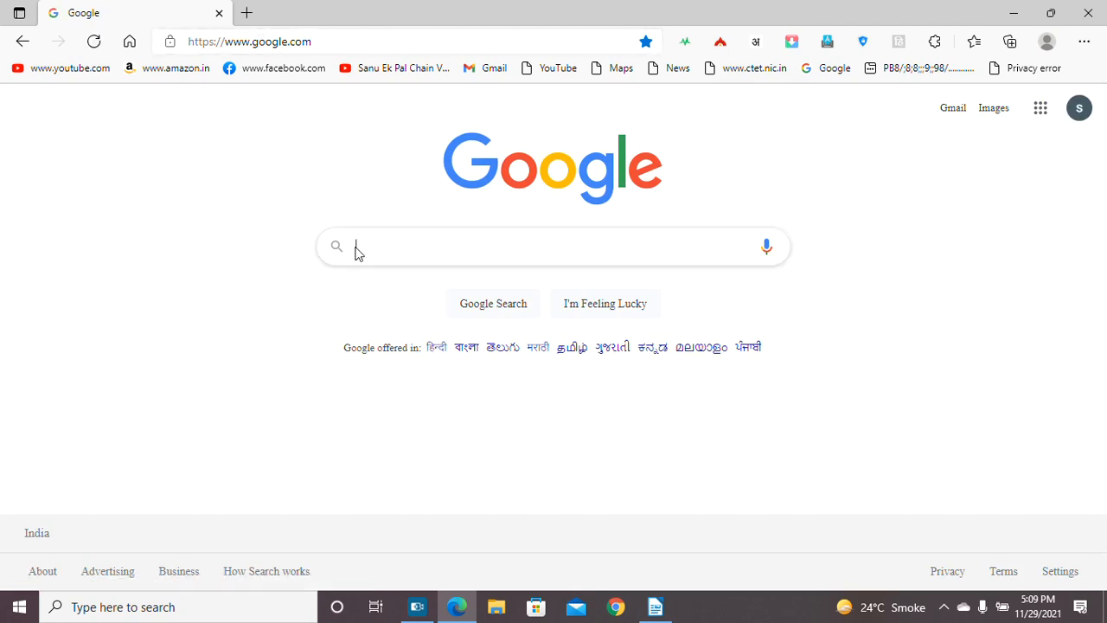
text(lip)
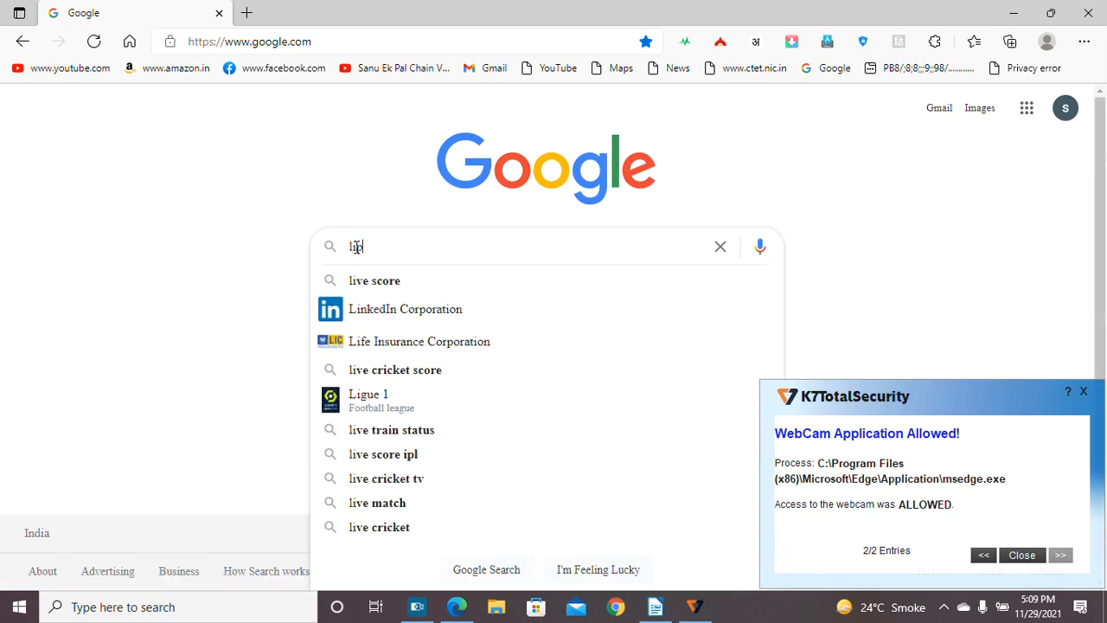
text(sum)
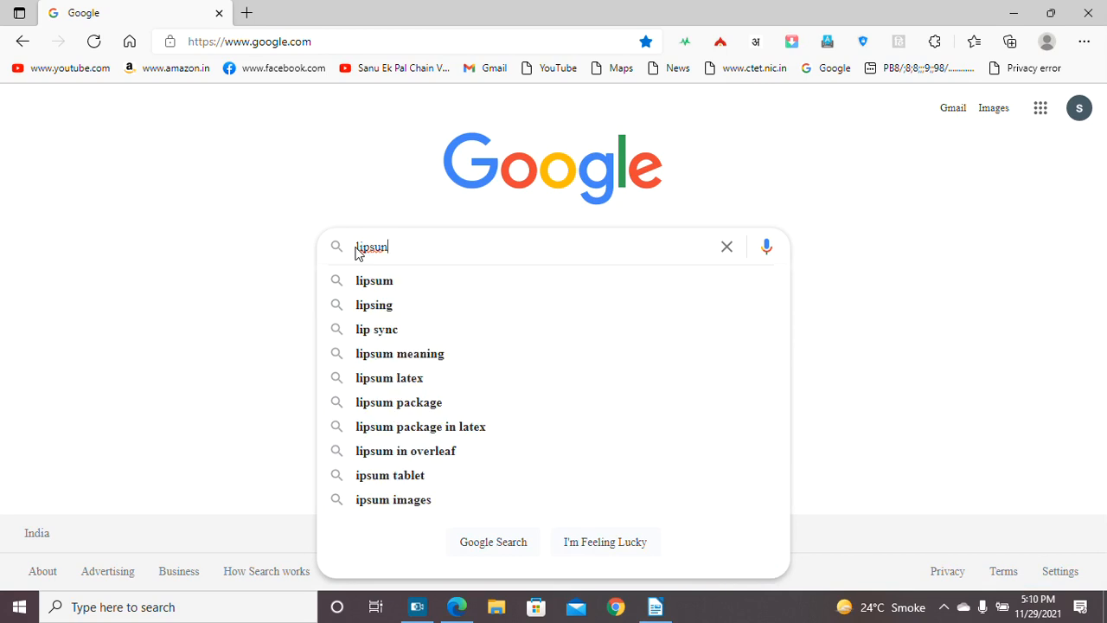
key(BackSpace)
key(BackSpace)
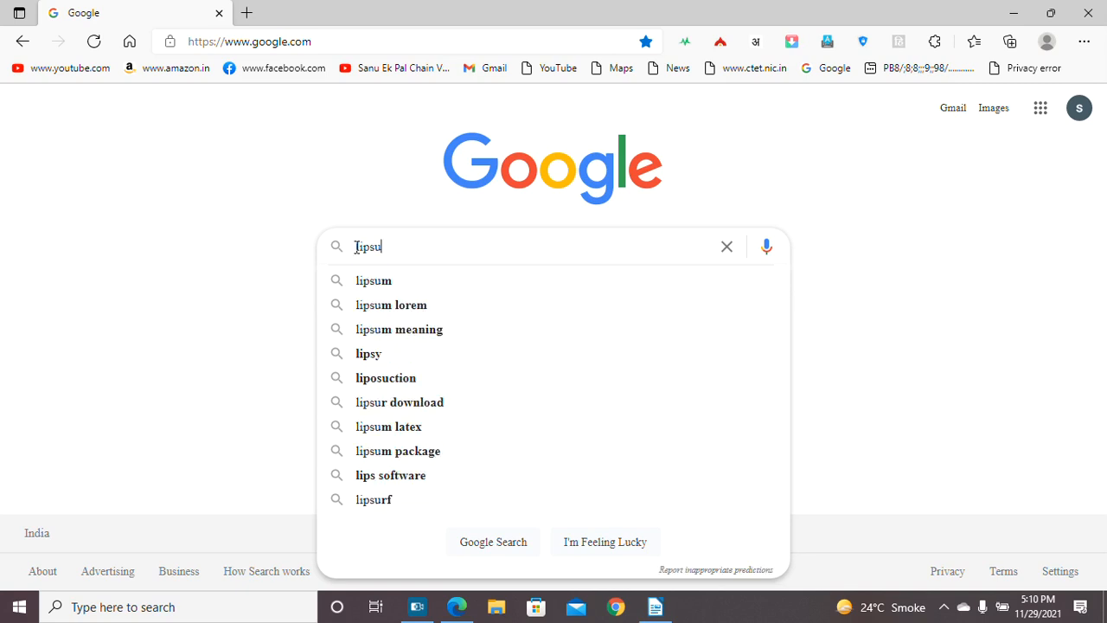
key(BackSpace)
key(BackSpace)
key(BackSpace)
key(BackSpace)
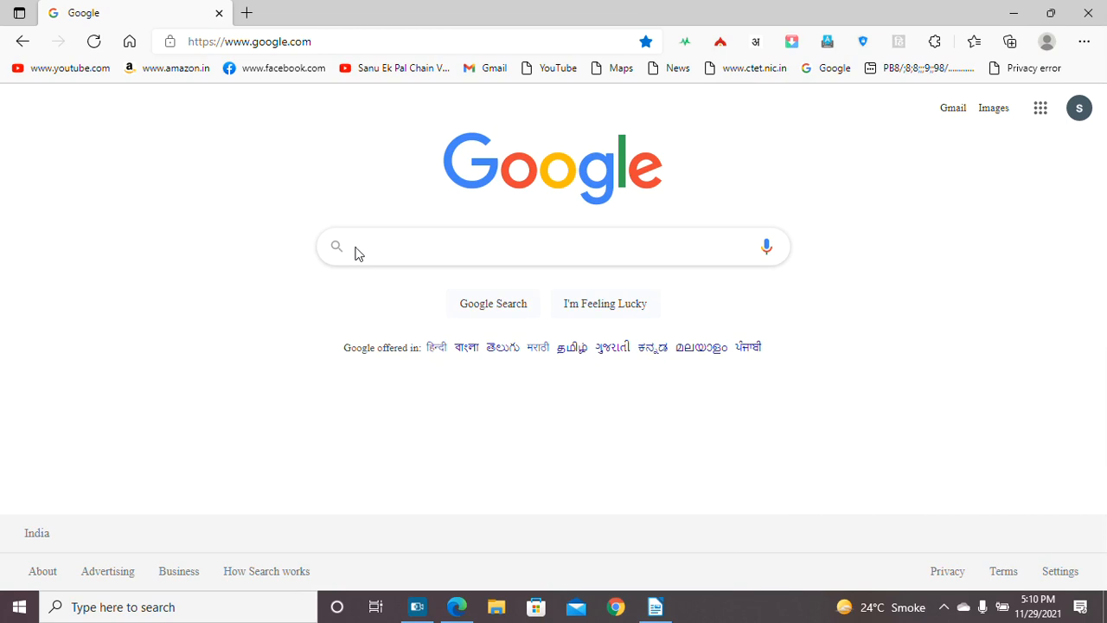
text(ip)
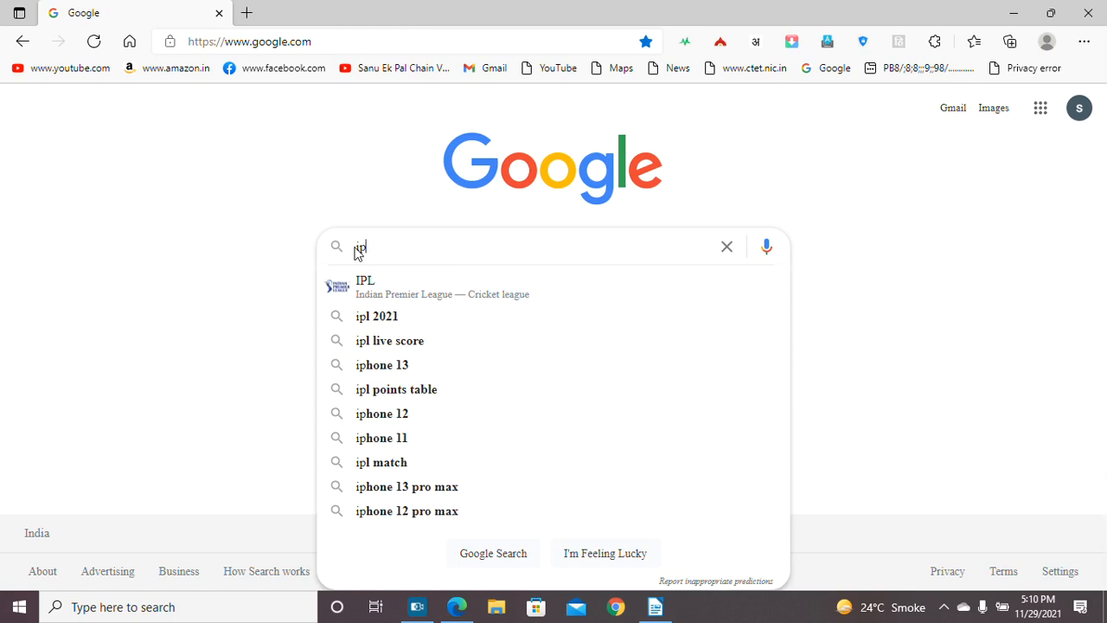
text(s)
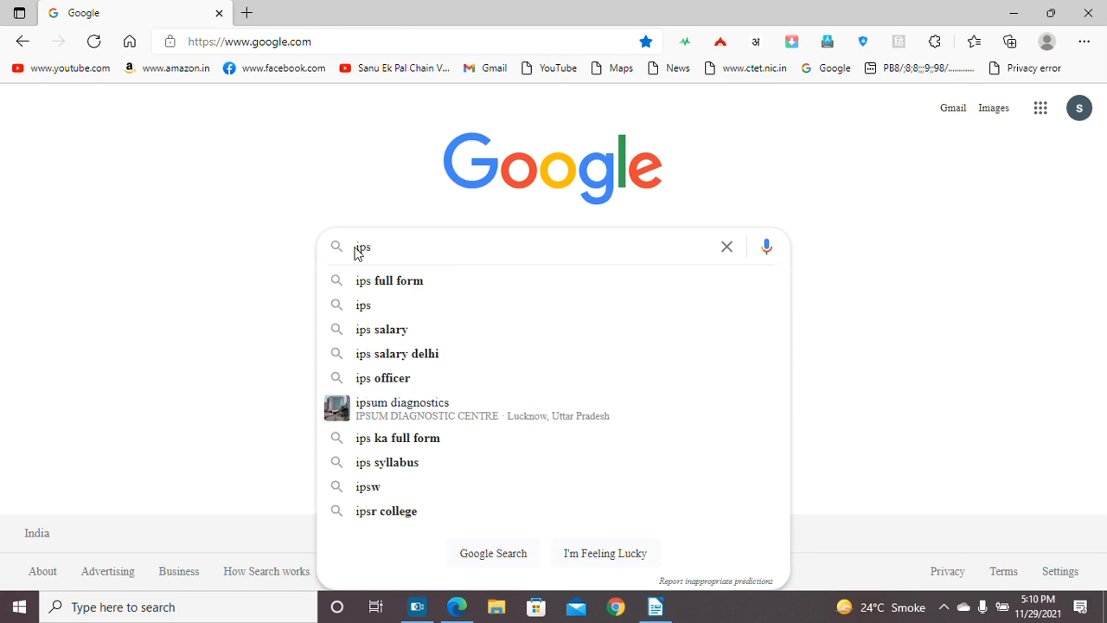
text(um)
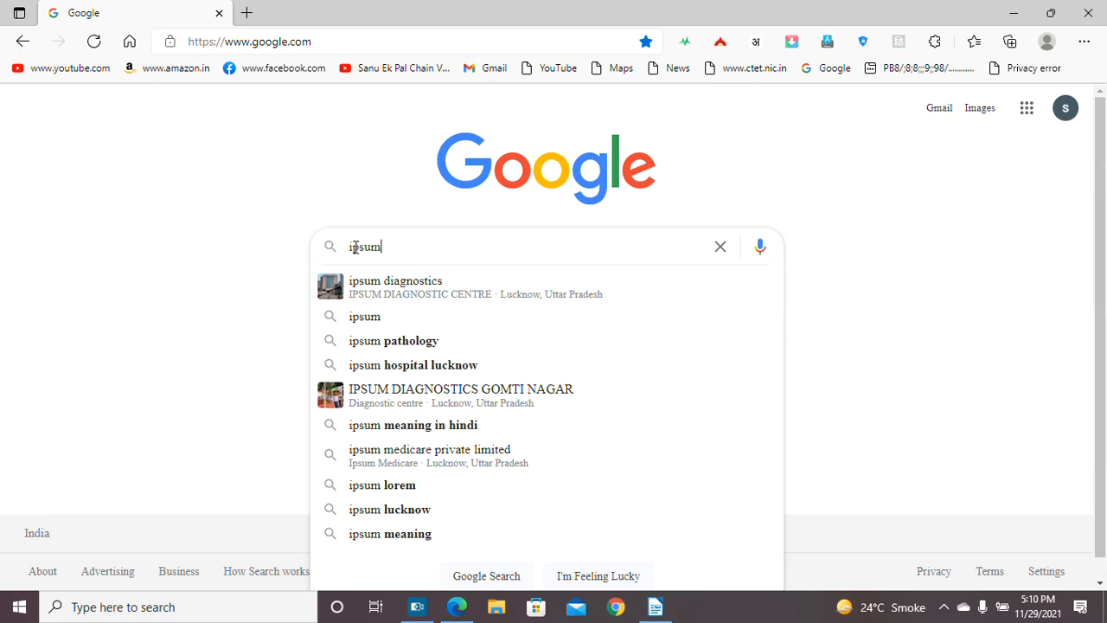
key(BackSpace)
key(BackSpace)
key(BackSpace)
key(BackSpace)
key(BackSpace)
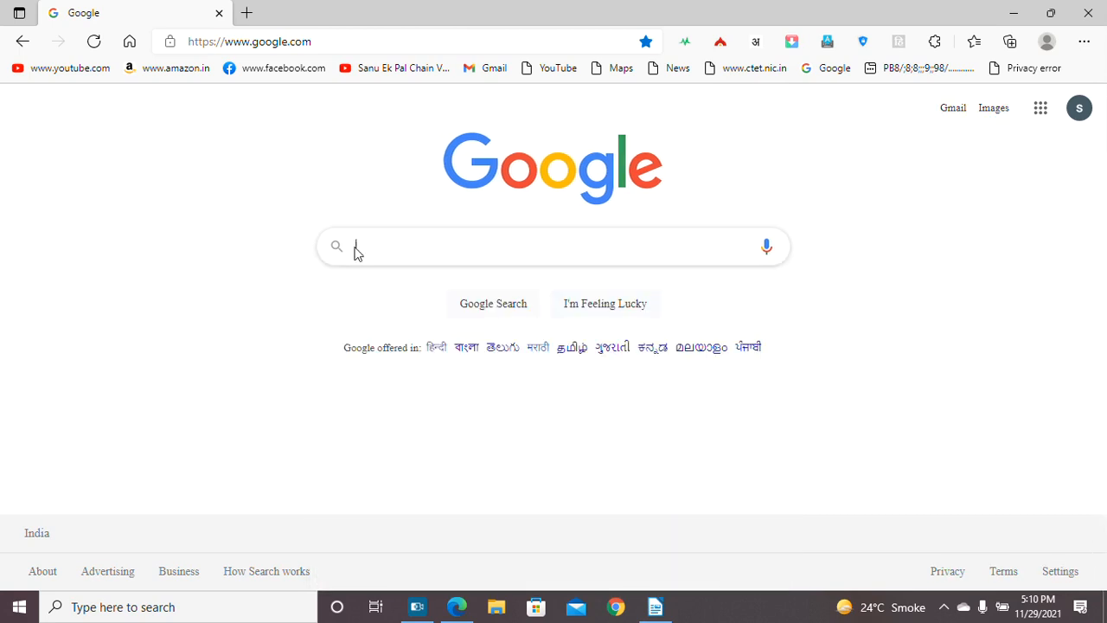
Step: Search Google for "lorem ipsum text"
text(lore)
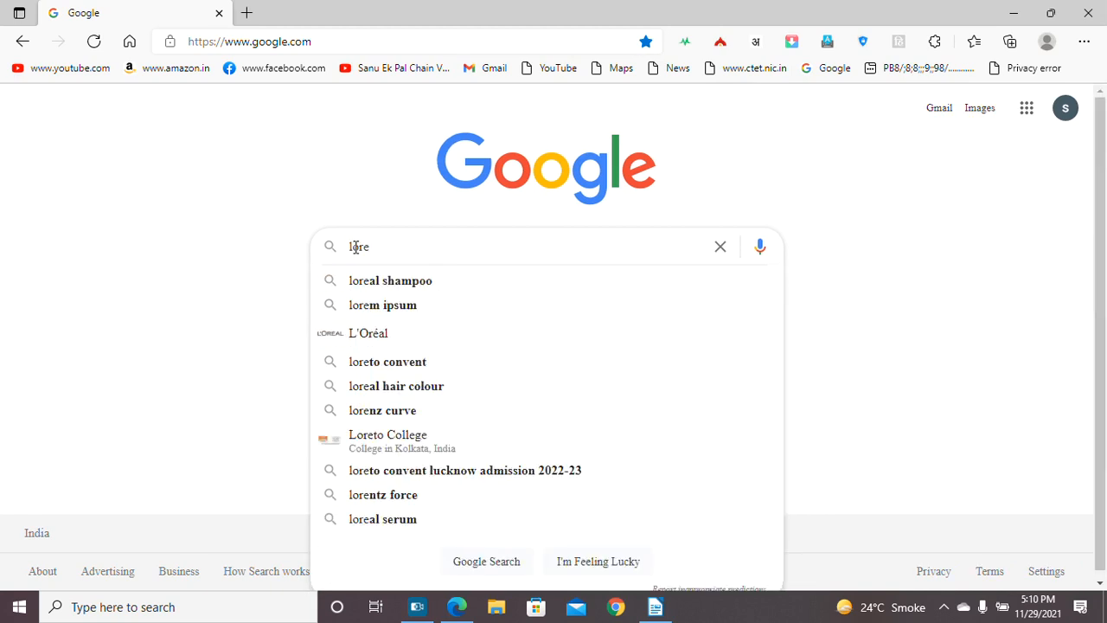
key(BackSpace)
text(um)
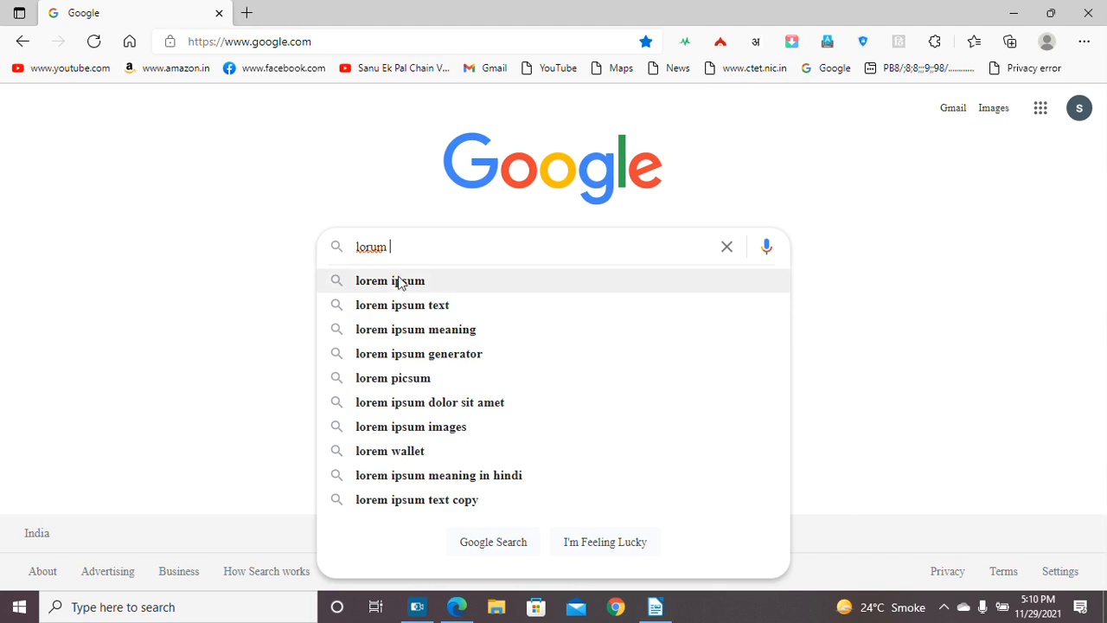
click(392, 308)
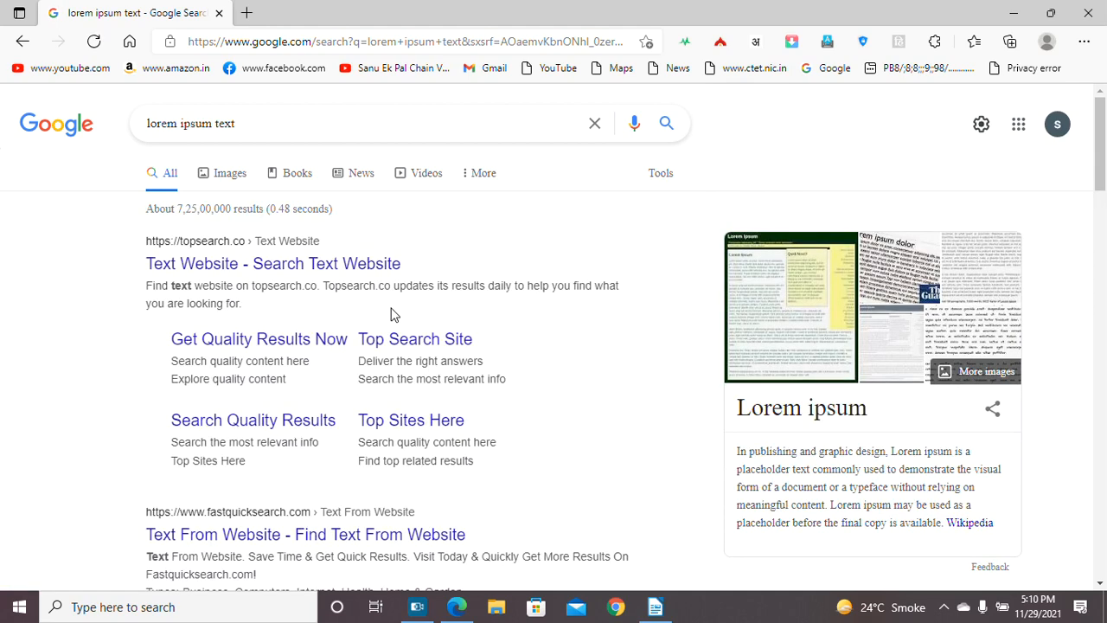
Step: Try the Topsearch result and two of its ad links, blocking the site's notifications, and close the opened tabs
click(276, 266)
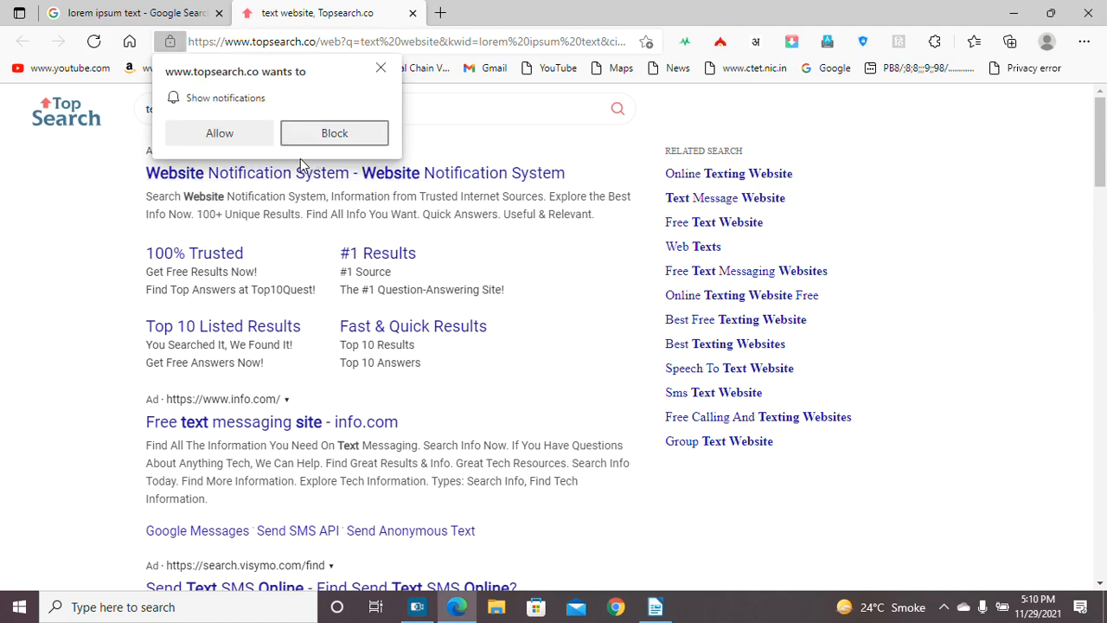
click(343, 130)
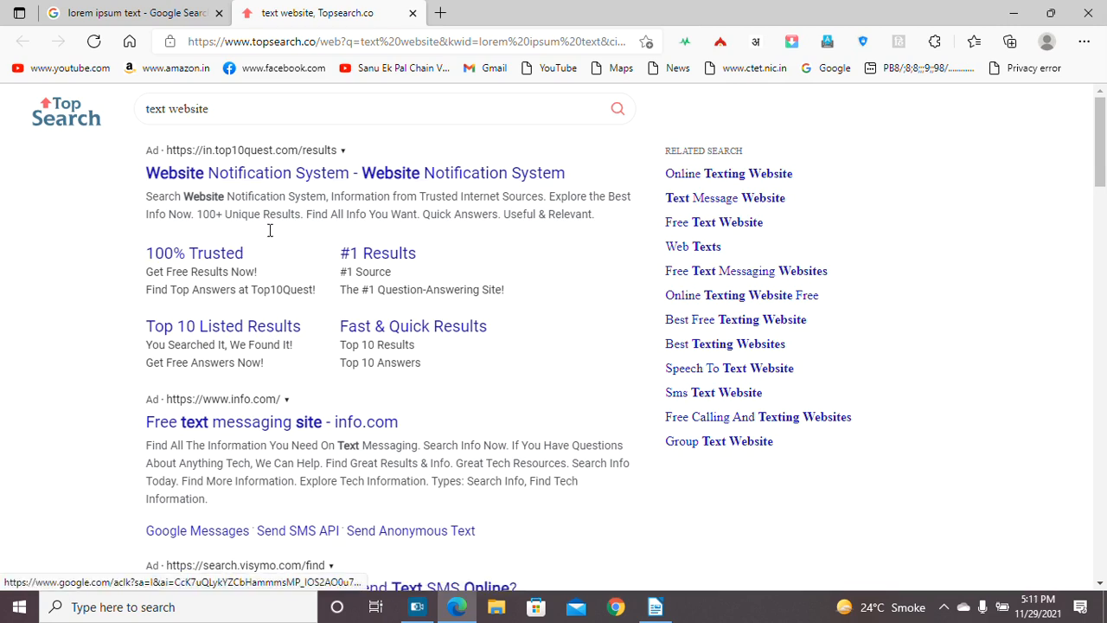
click(234, 424)
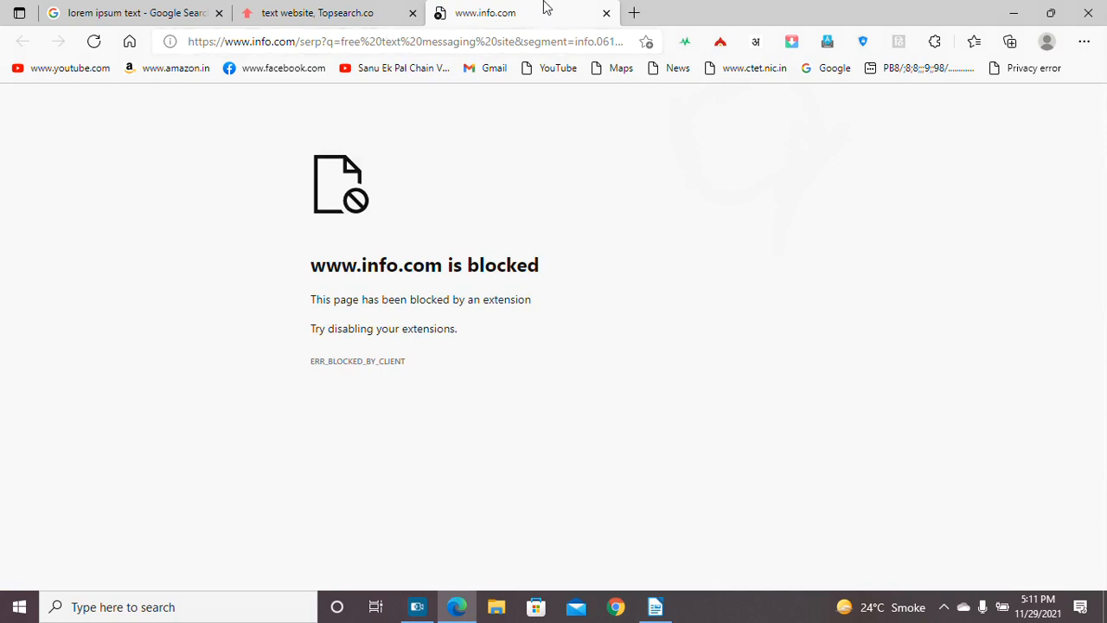
click(606, 14)
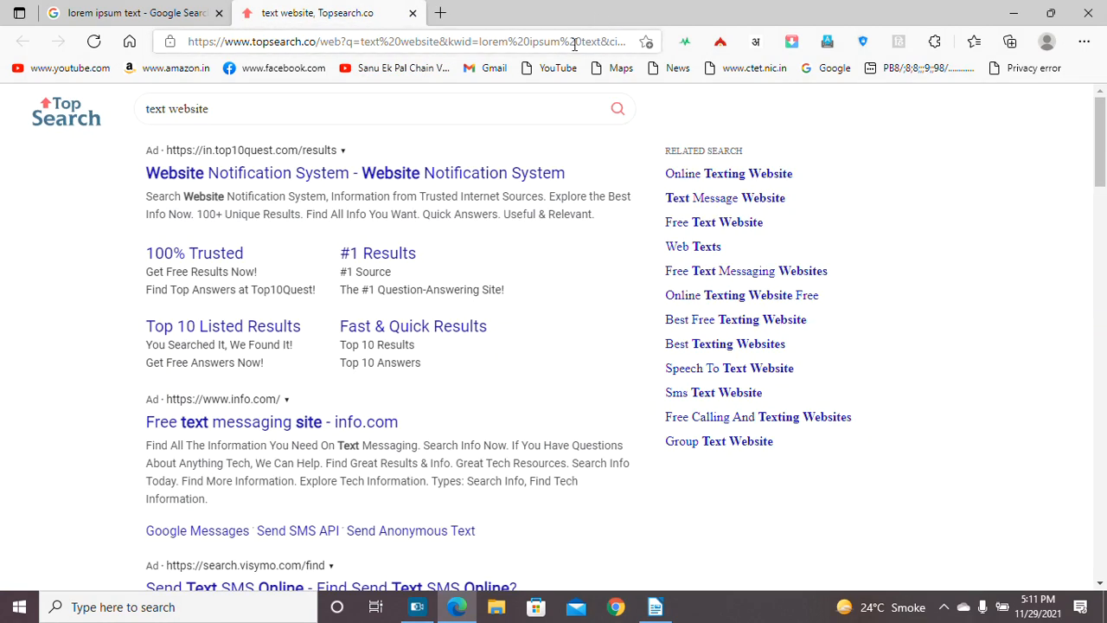
click(391, 173)
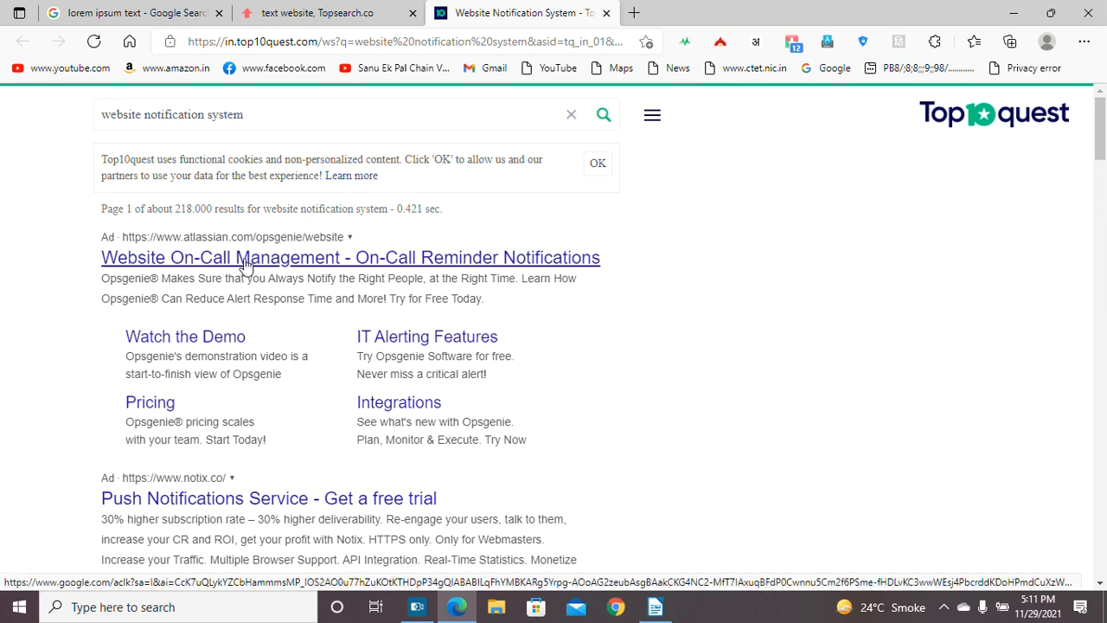
click(607, 13)
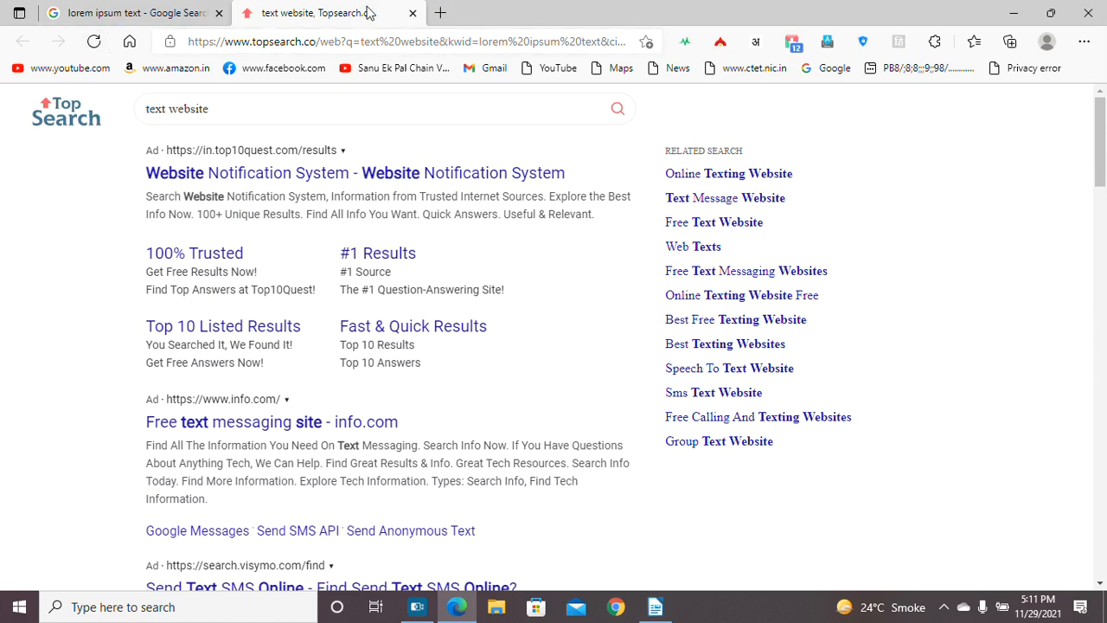
click(414, 13)
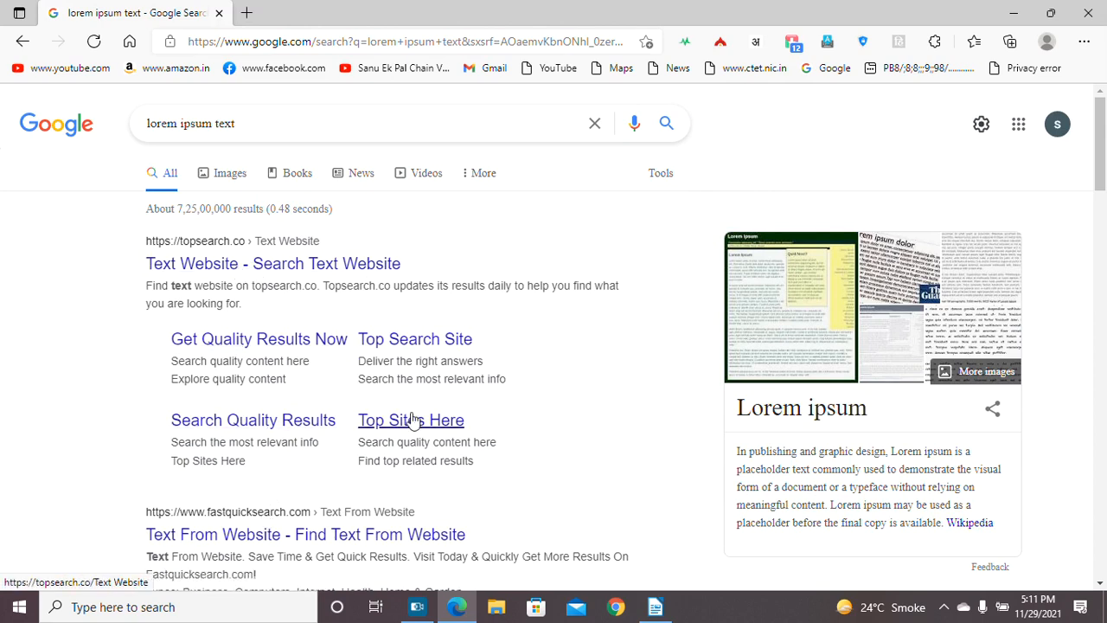
Step: Open the Wikipedia article on Lorem ipsum from its image in the search results
click(840, 317)
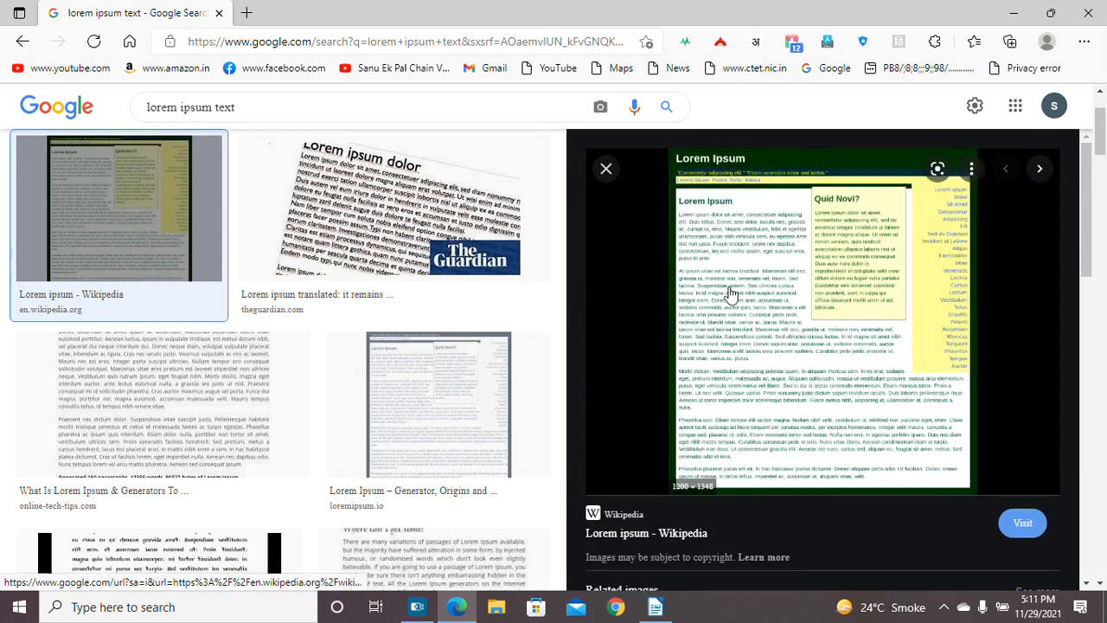
right_click(776, 329)
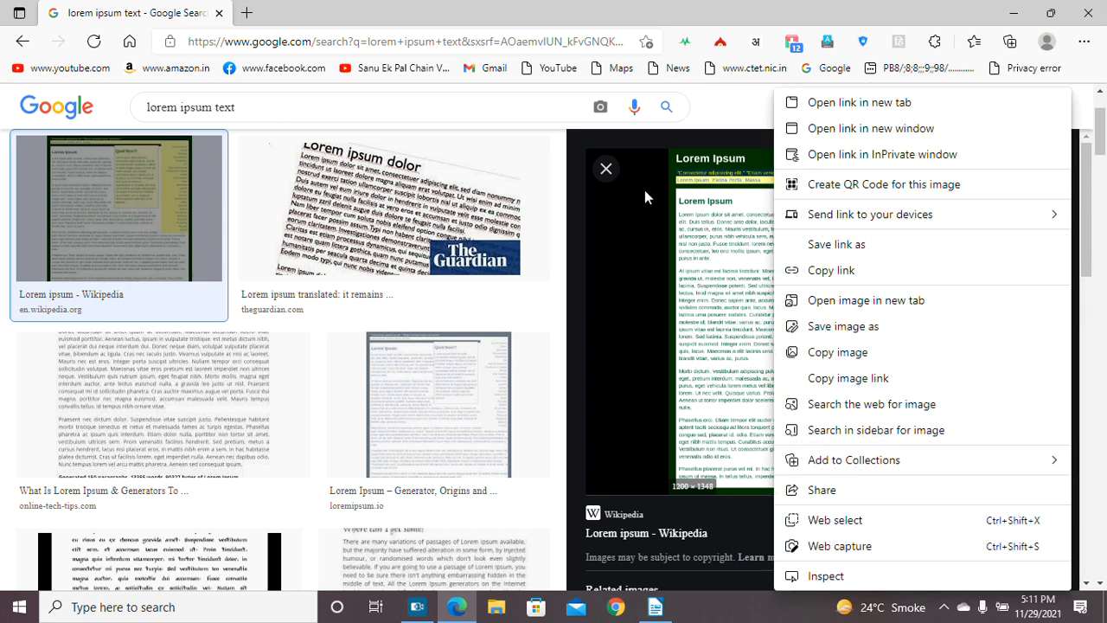
click(744, 251)
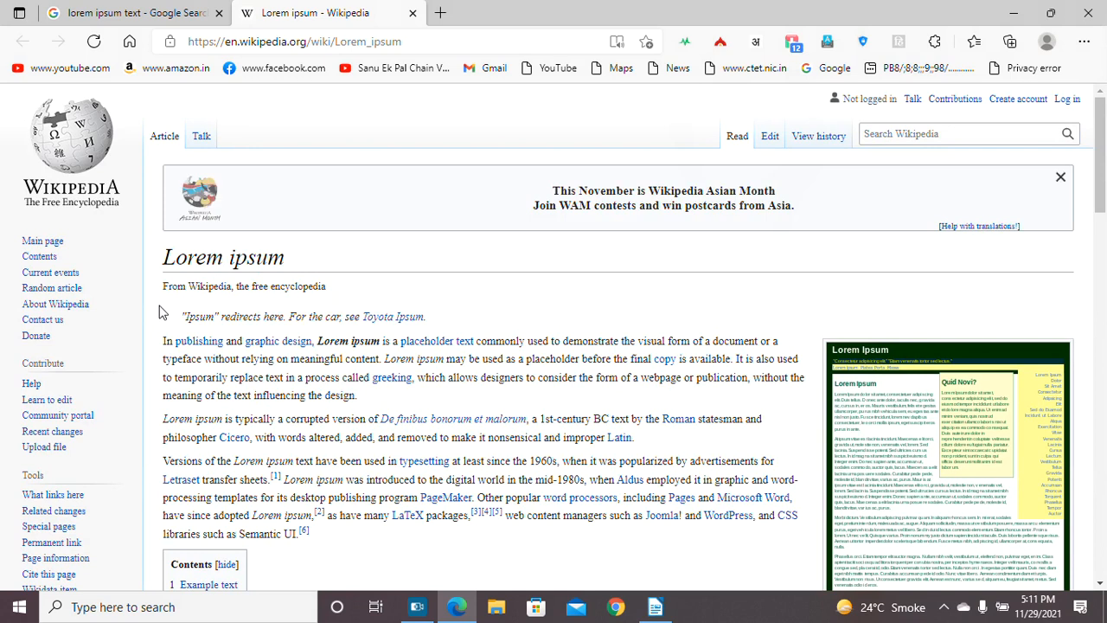
Step: Copy the three introductory paragraphs of the Lorem ipsum article and close the browser tabs
drag(161, 340, 735, 529)
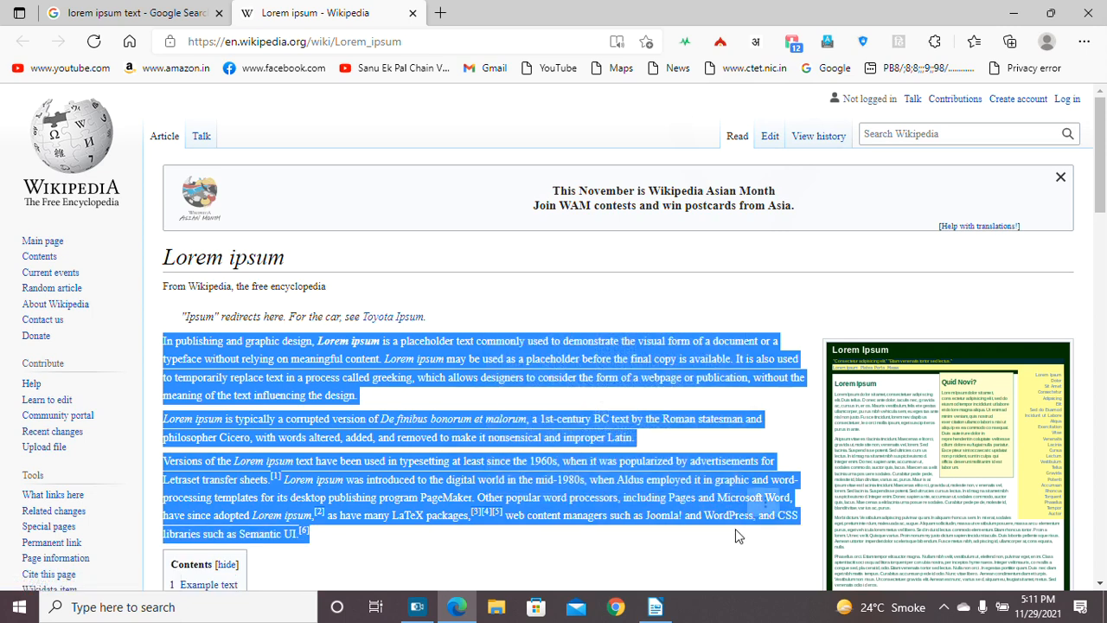
right_click(528, 438)
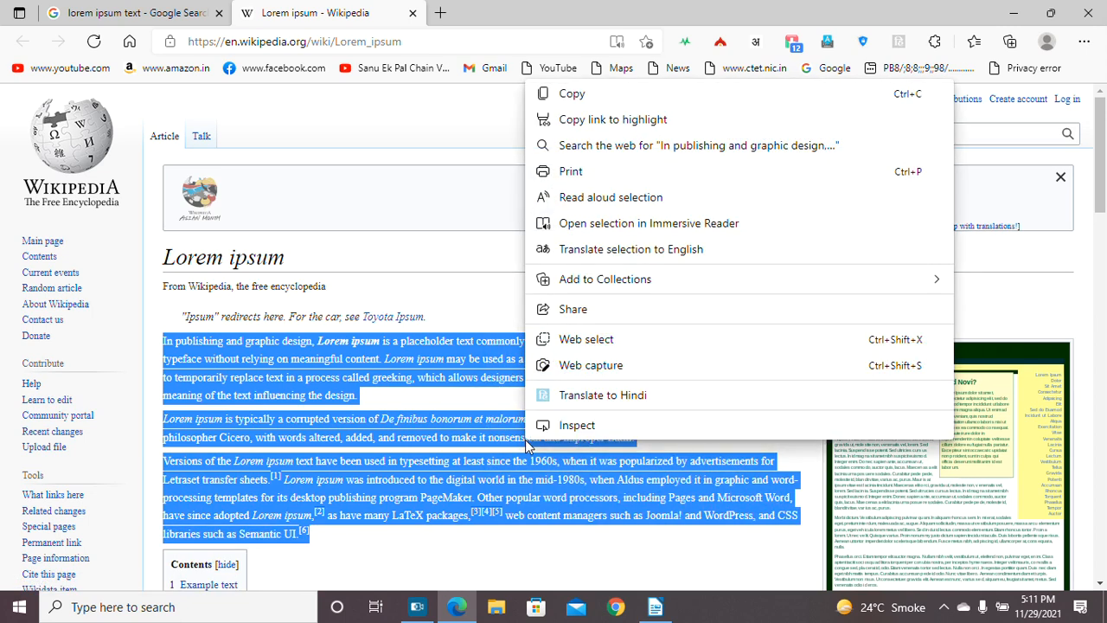
click(619, 104)
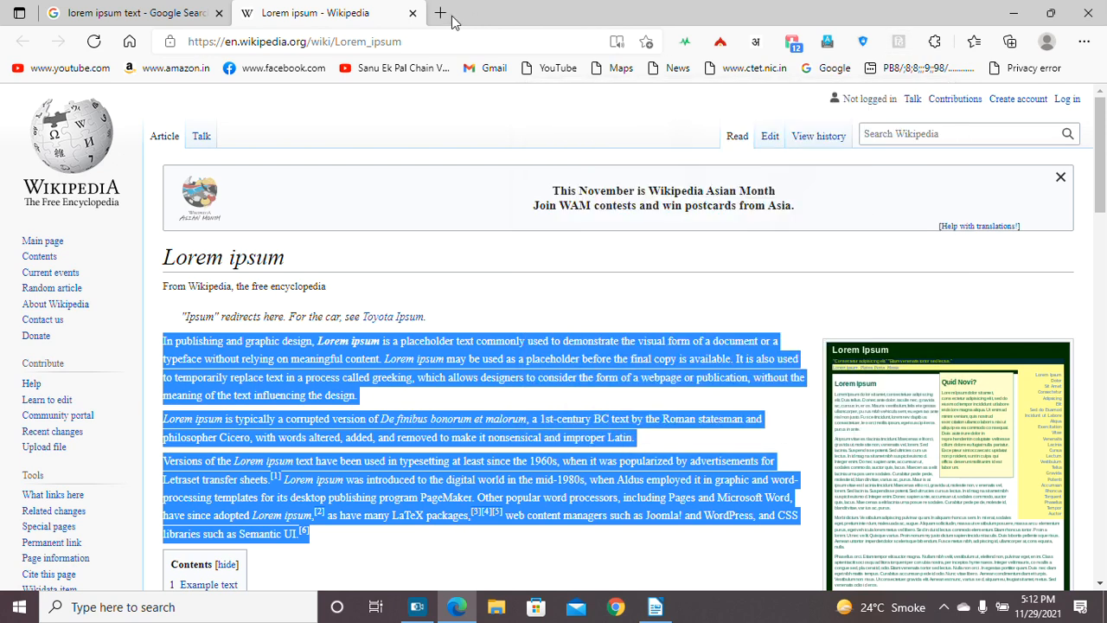
click(414, 14)
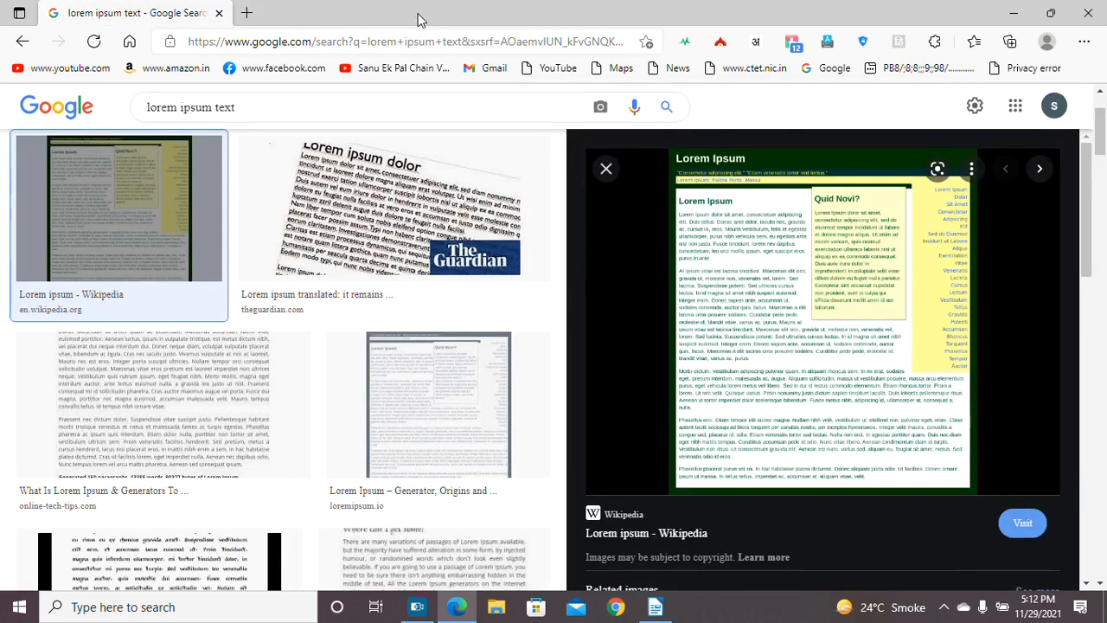
click(219, 13)
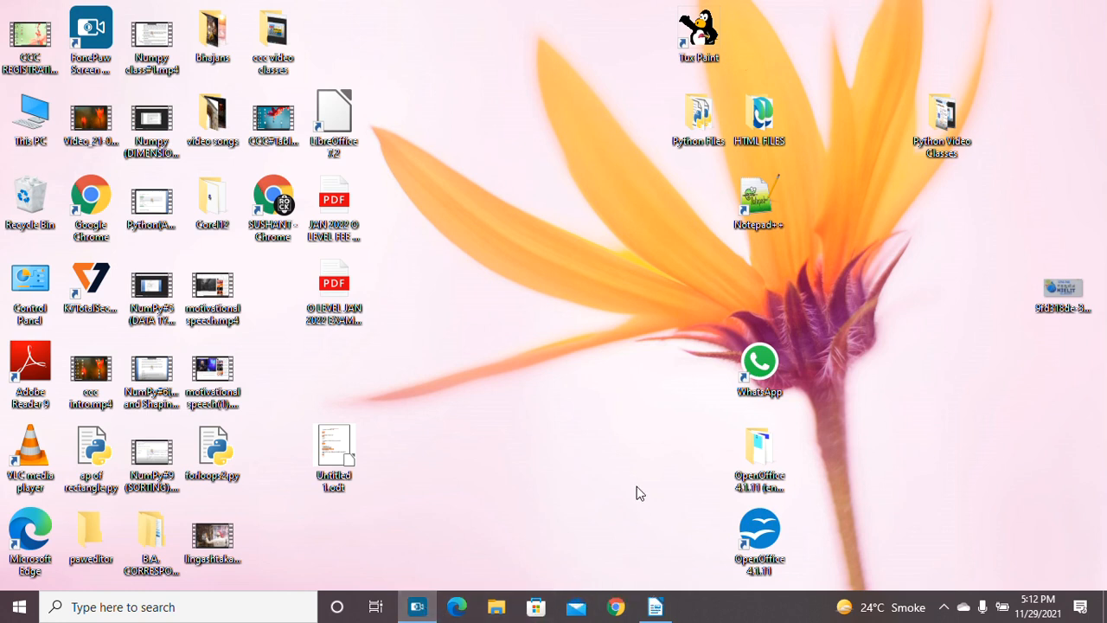
Step: Switch to LibreOffice Writer and paste the copied paragraphs into the first column of the page
click(656, 608)
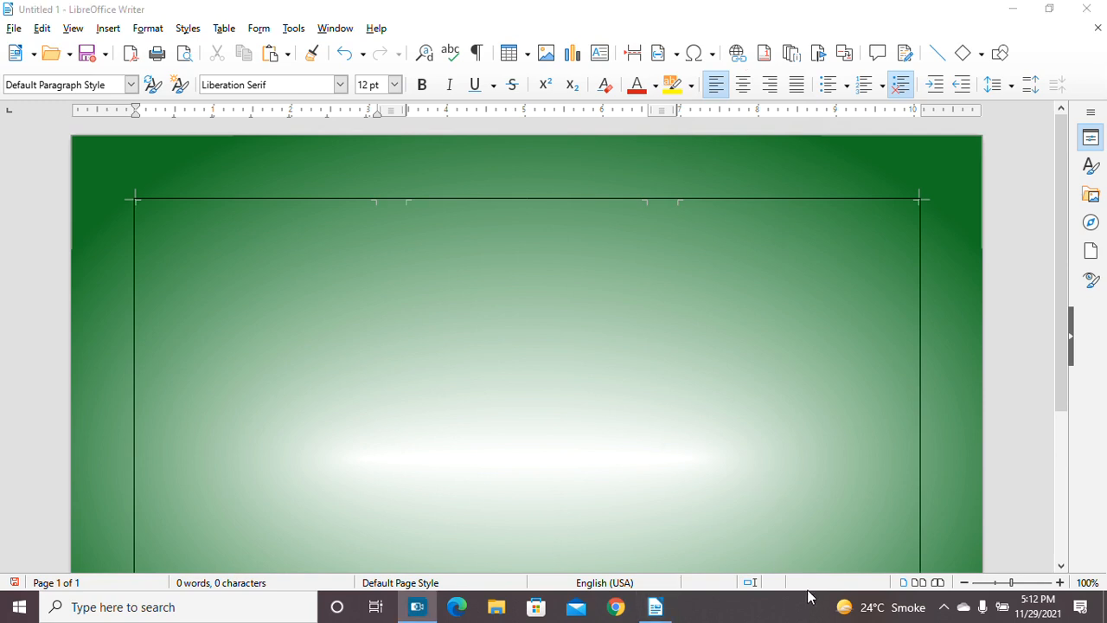
right_click(154, 214)
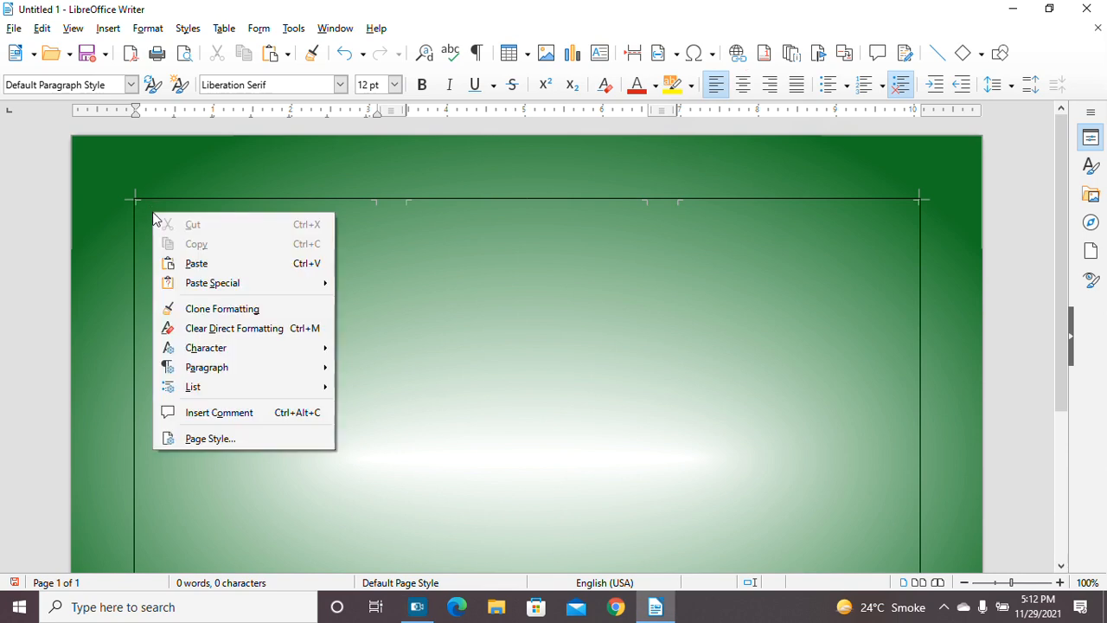
click(192, 264)
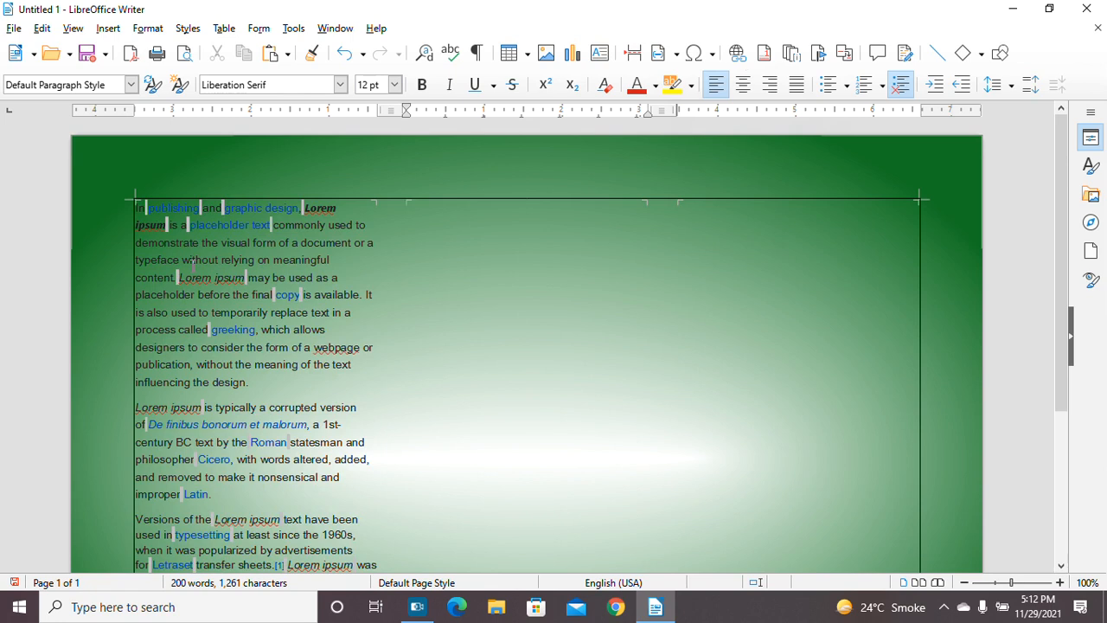
Step: Paste the copied Lorem ipsum paragraphs into the second and third columns of the page
right_click(417, 213)
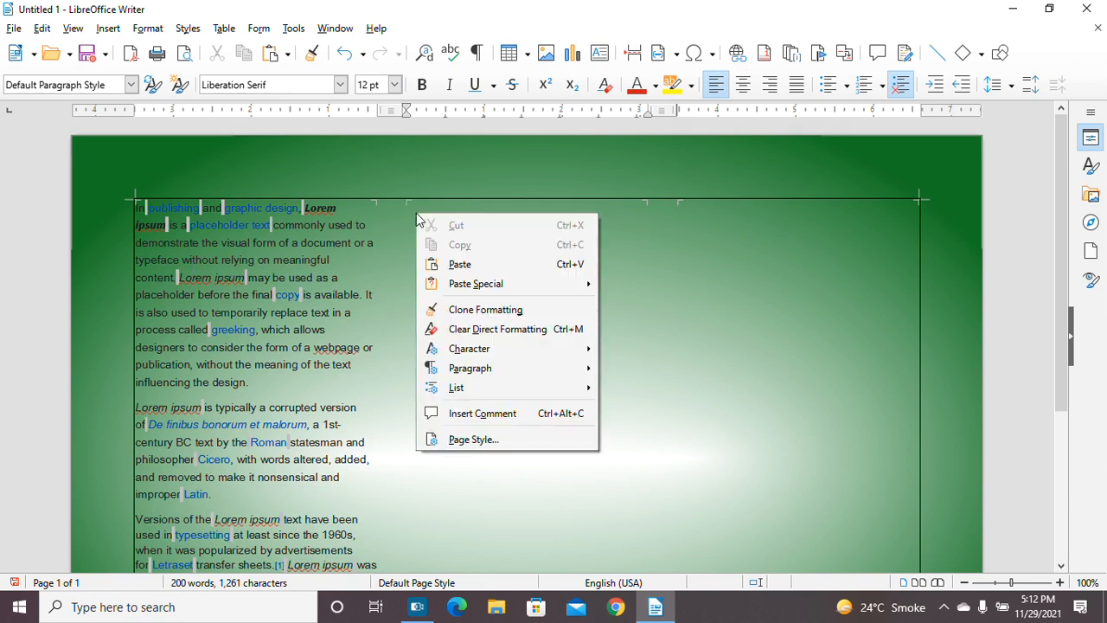
click(481, 265)
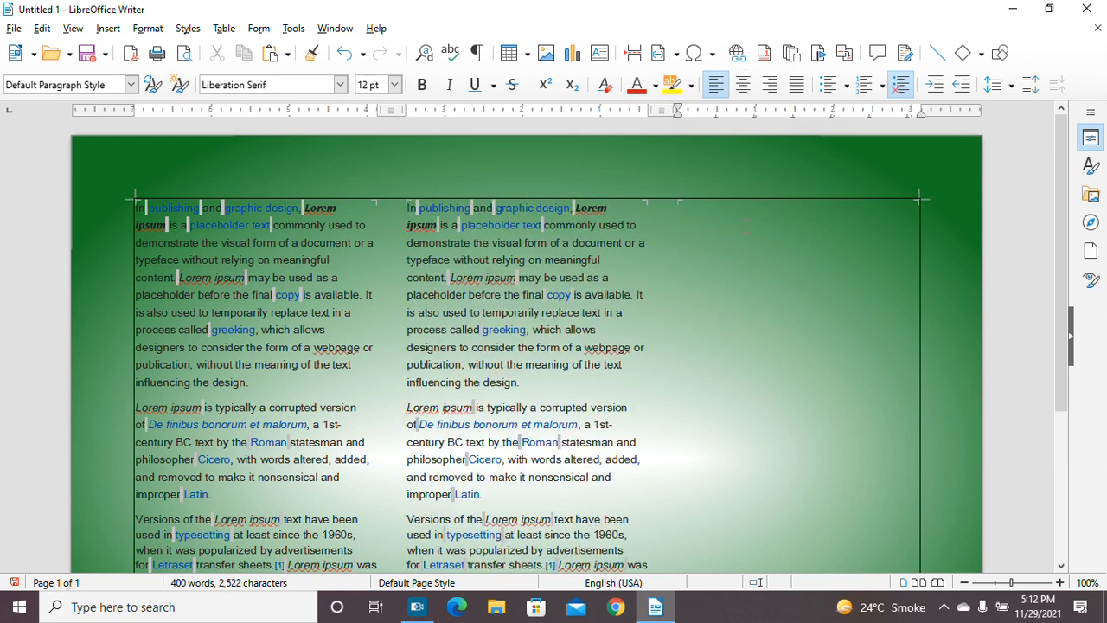
right_click(746, 227)
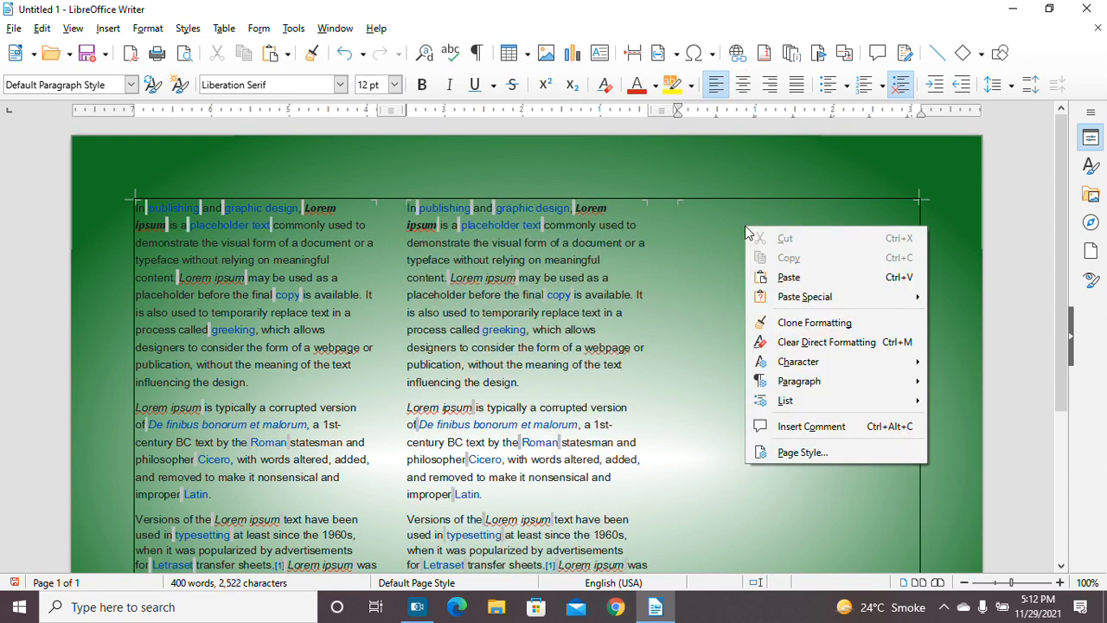
click(783, 277)
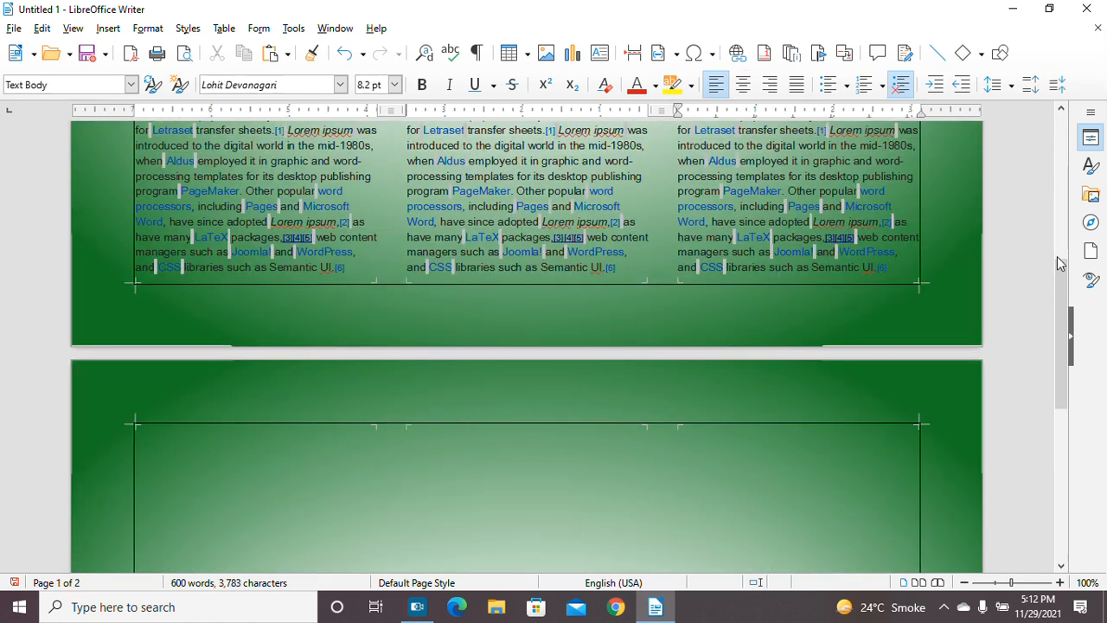
drag(1059, 266, 1058, 138)
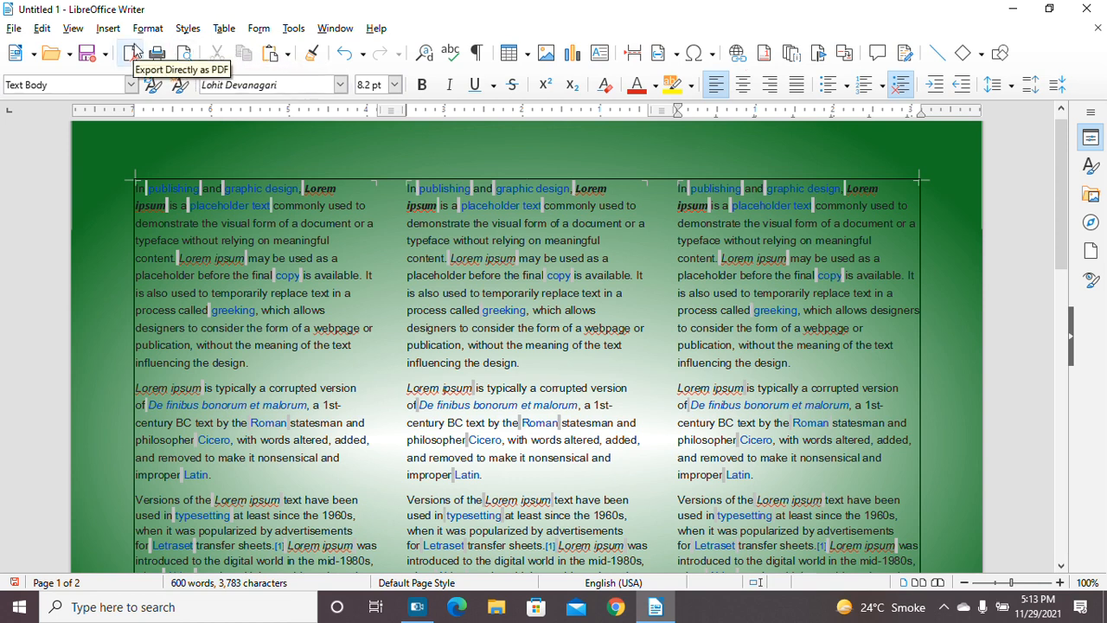
click(108, 29)
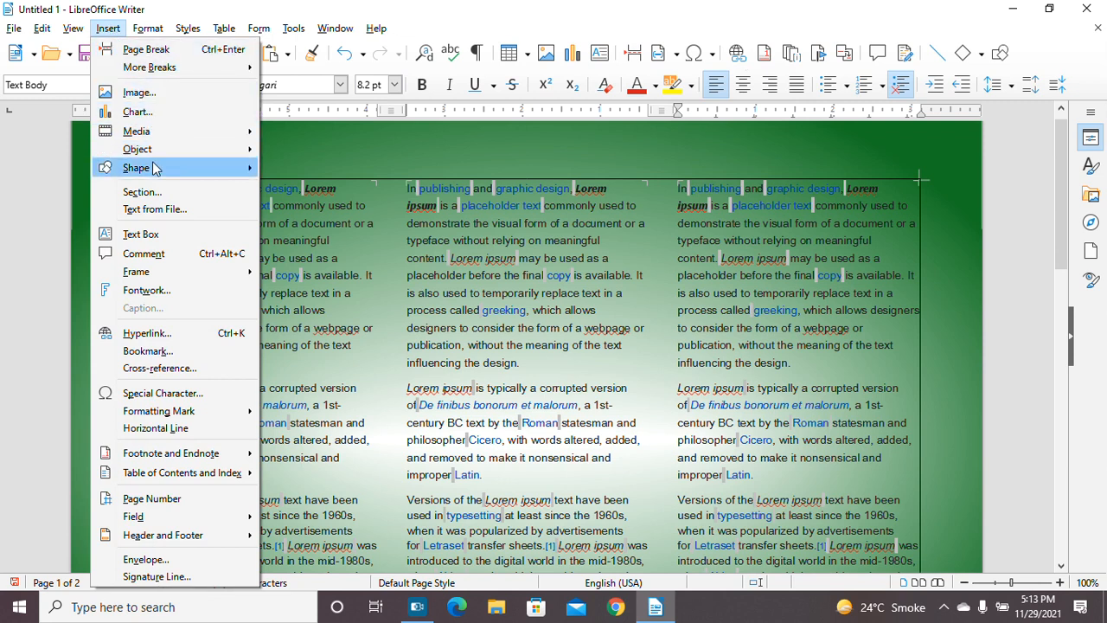
mouse_move(154, 168)
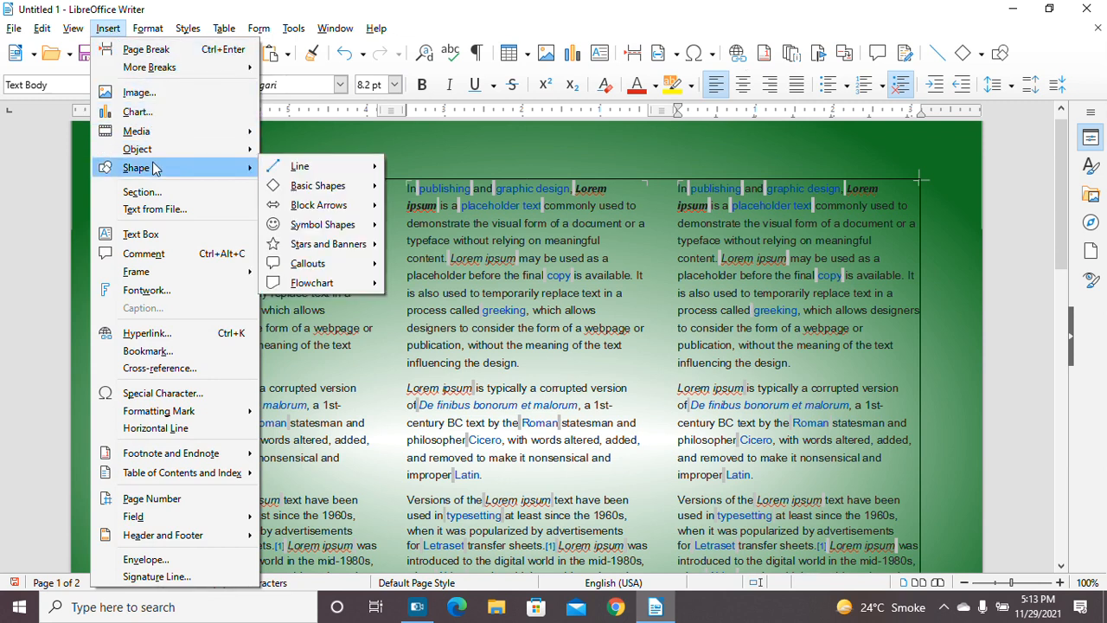
click(142, 93)
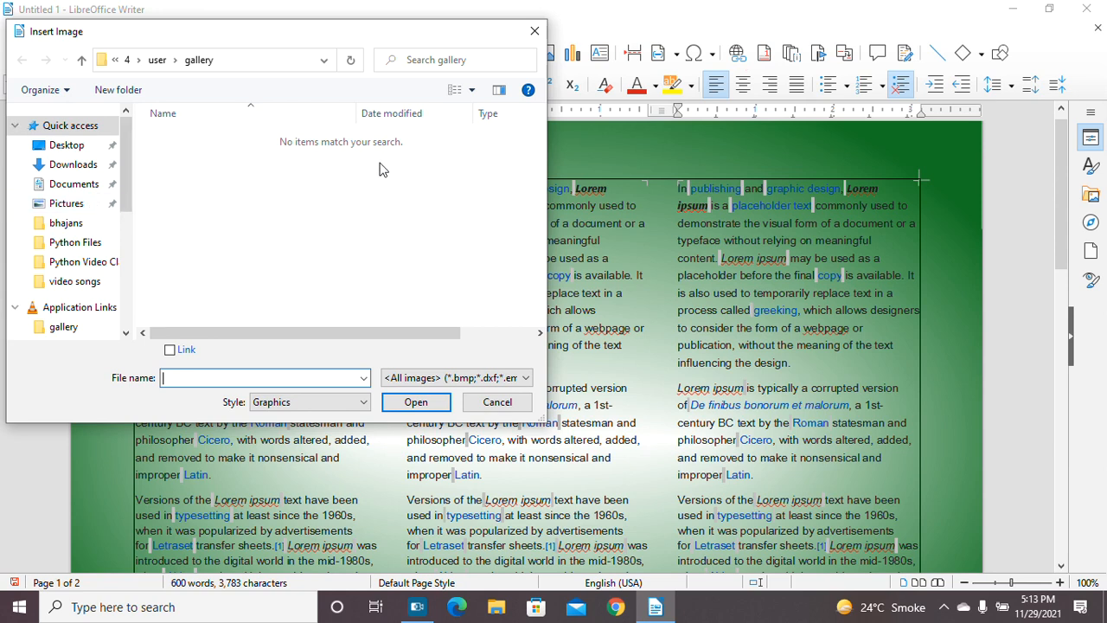
click(533, 33)
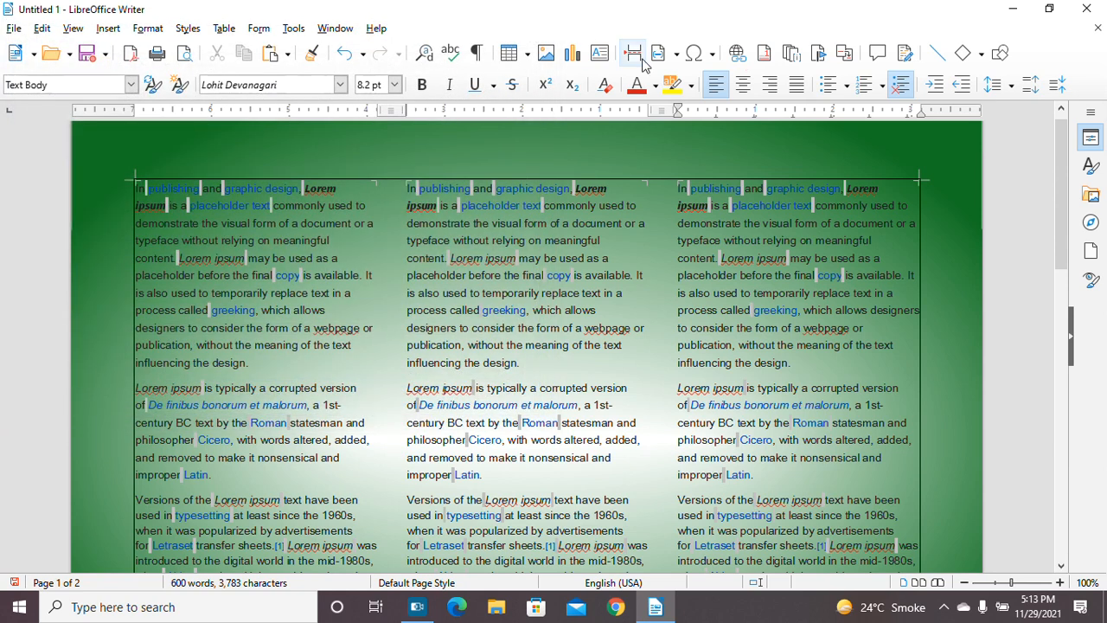
Step: Open the gallery and look through its Diagrams, Icons, BPMN and Arrows themes
click(1091, 114)
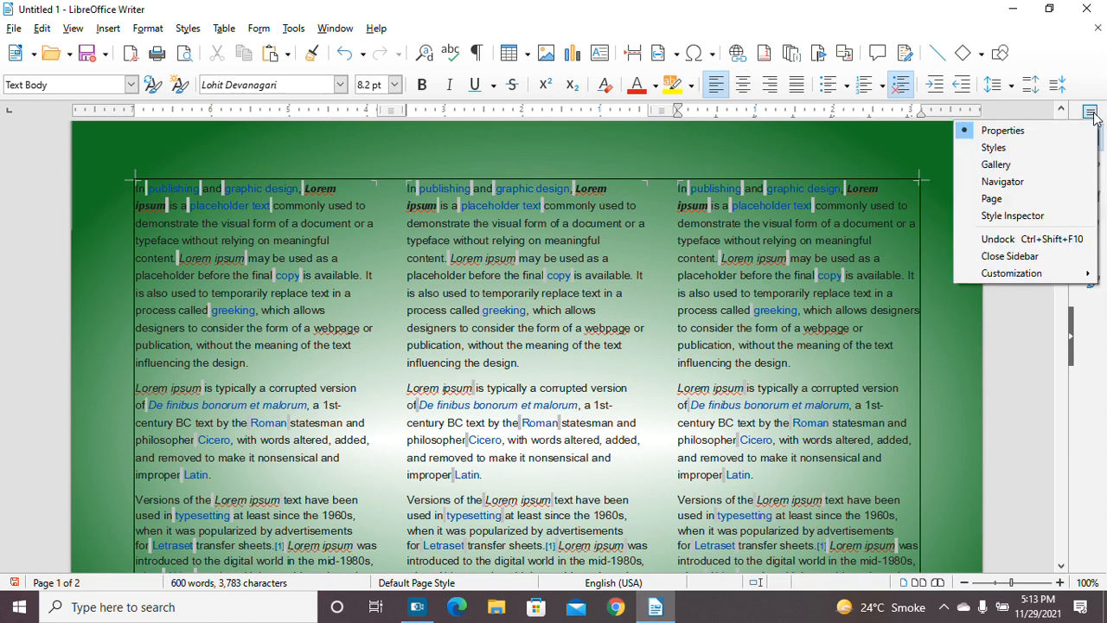
click(1023, 164)
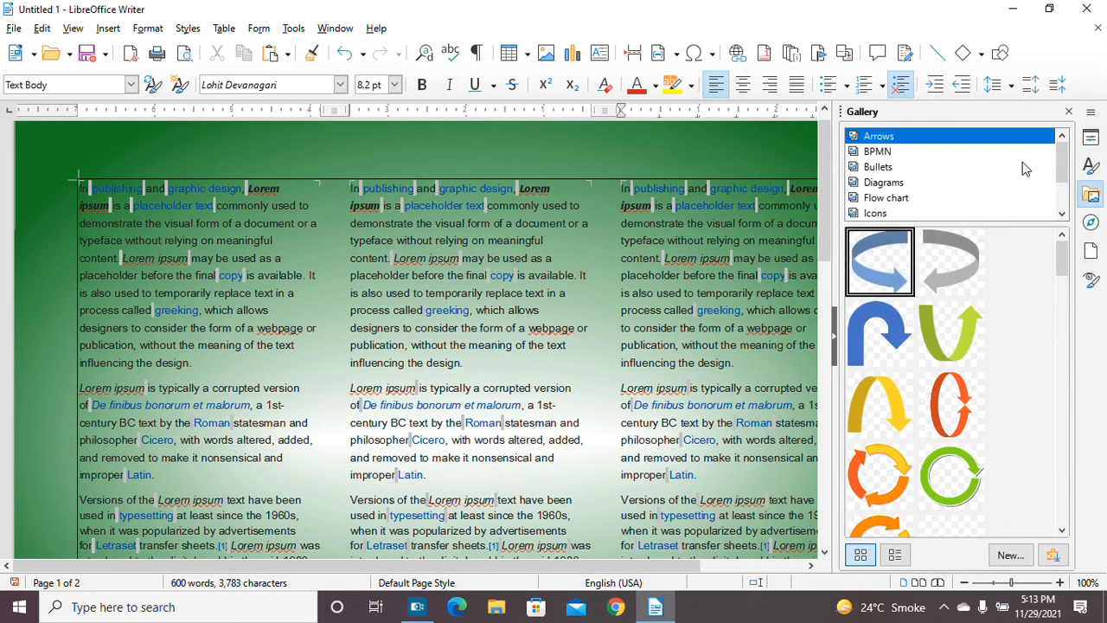
click(879, 189)
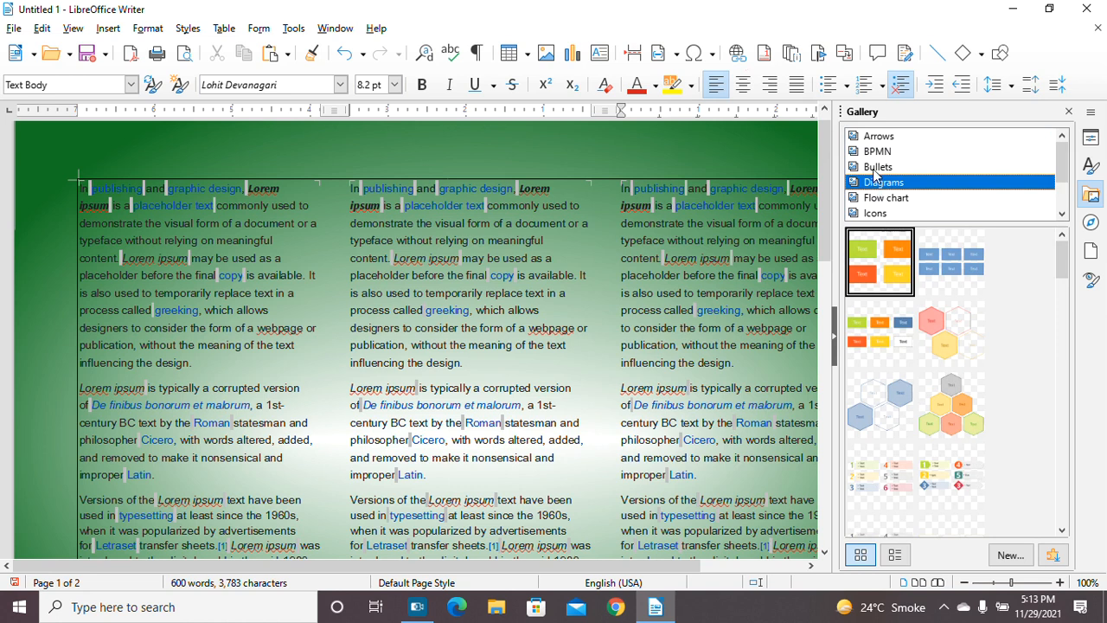
click(879, 214)
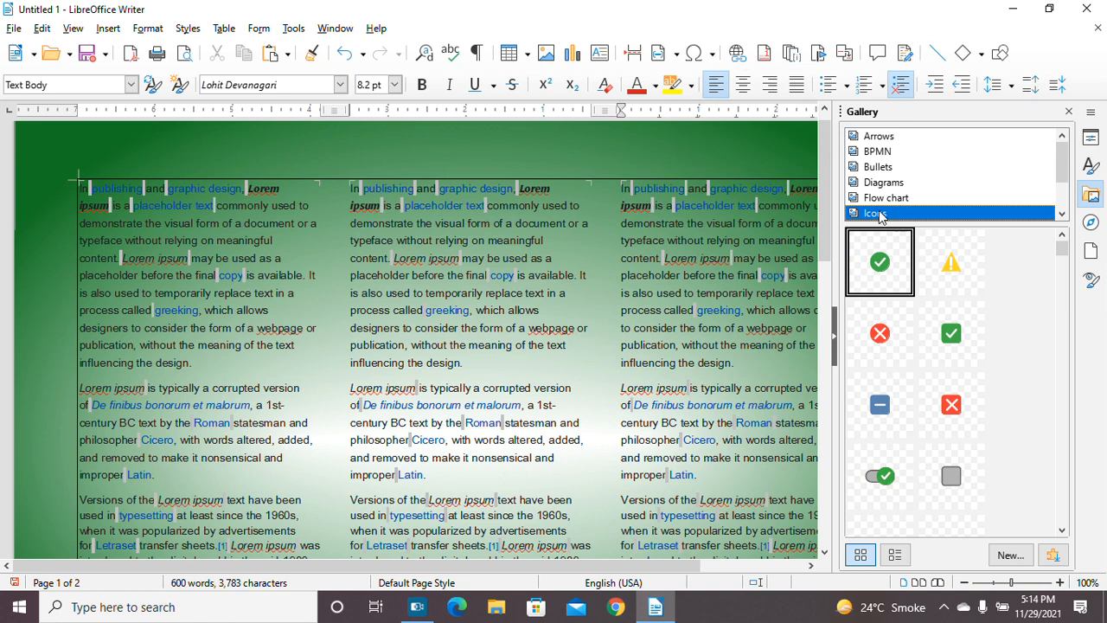
click(874, 153)
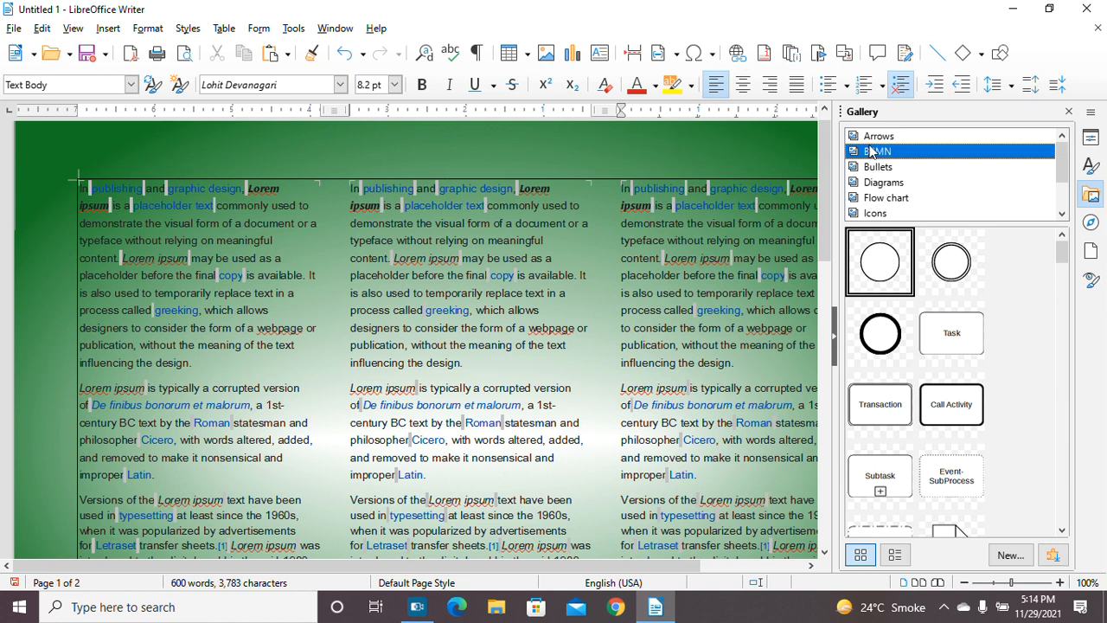
click(872, 138)
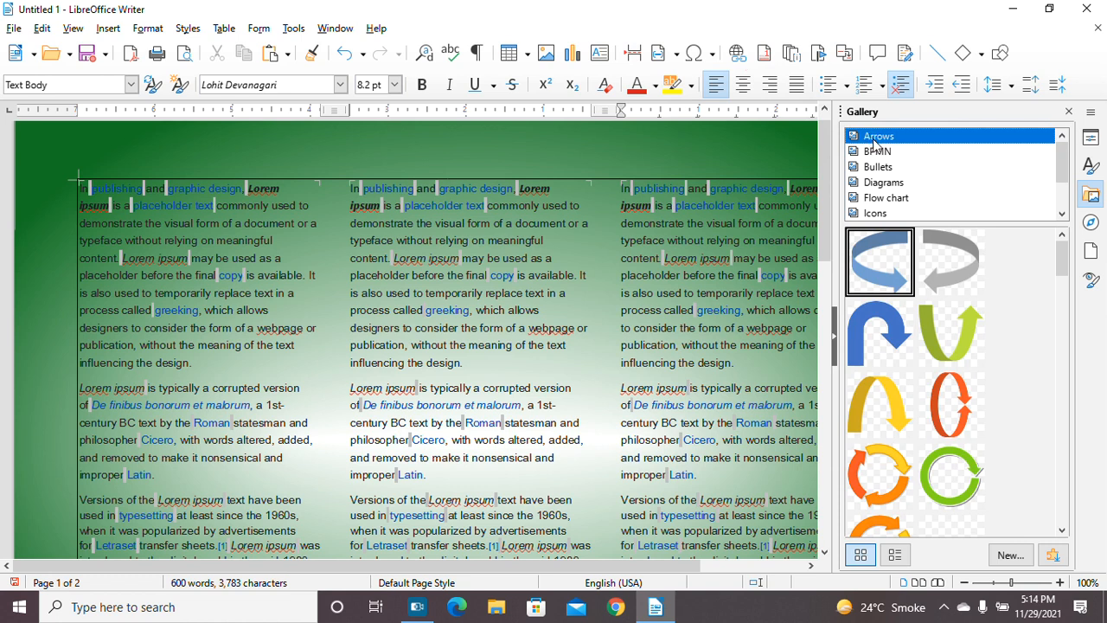
click(891, 185)
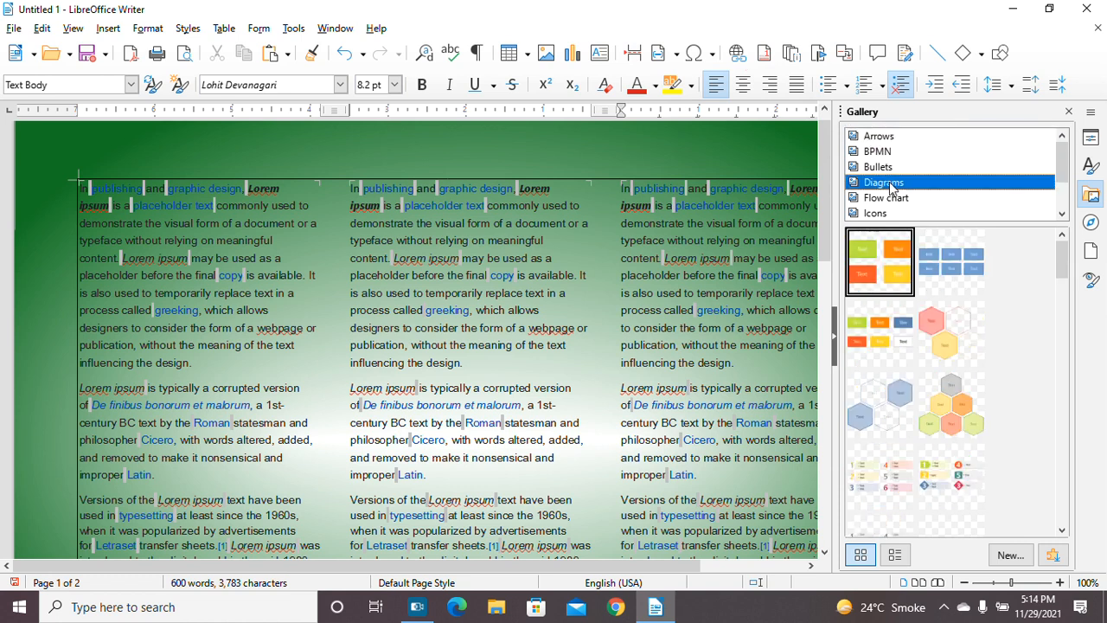
Step: Insert the green, yellow and orange nested-band diagram from the gallery and shrink it to about 0.87 × 3.31 inches
drag(1062, 267, 1073, 355)
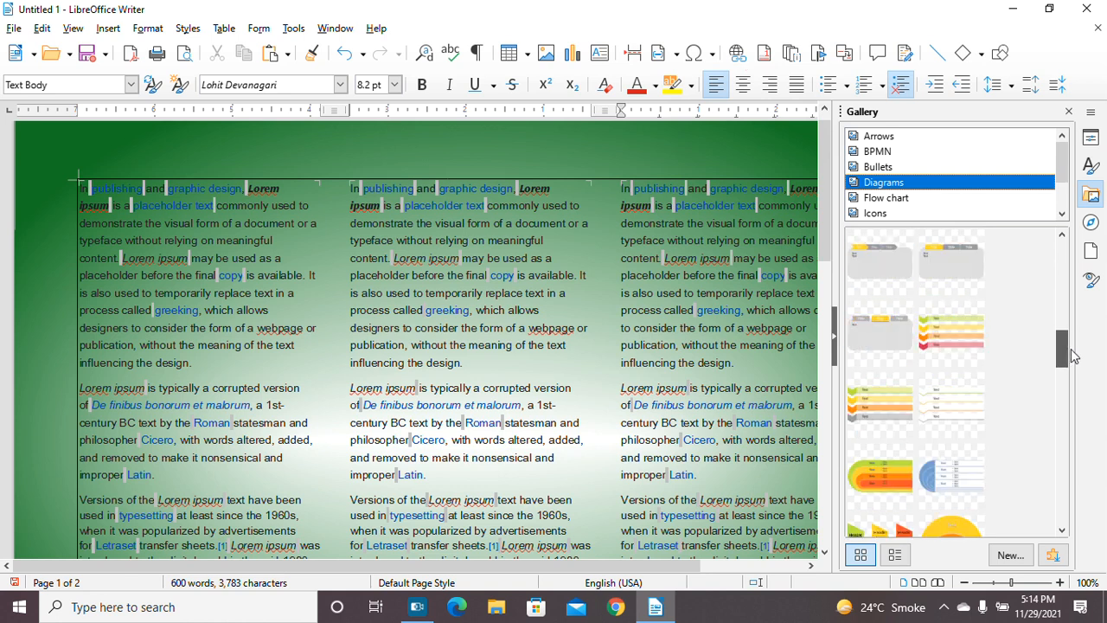
click(906, 475)
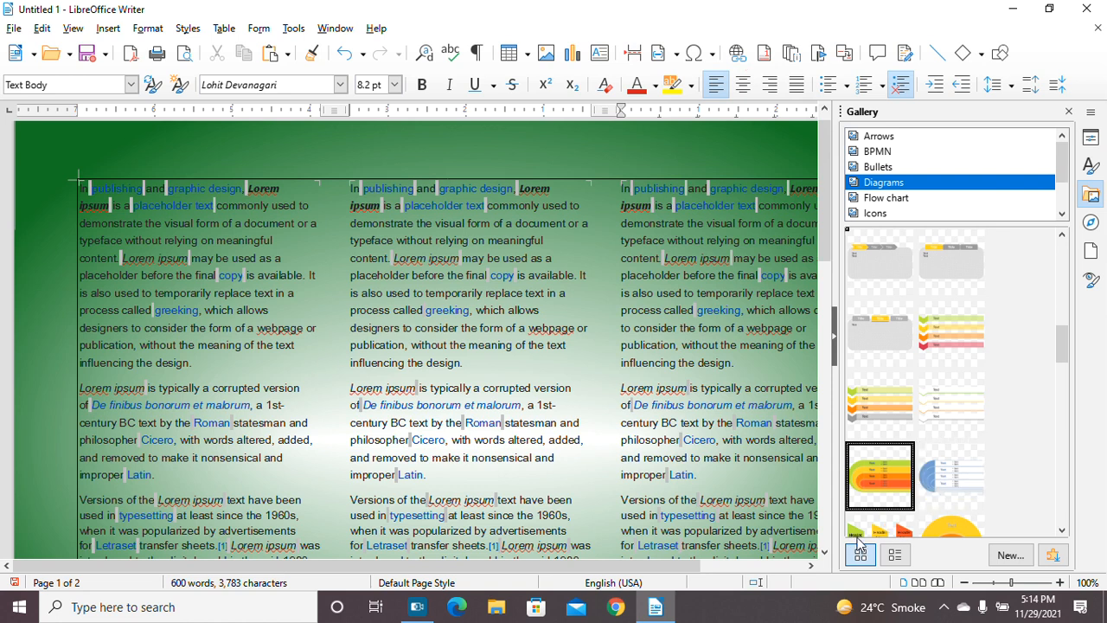
drag(875, 471, 233, 370)
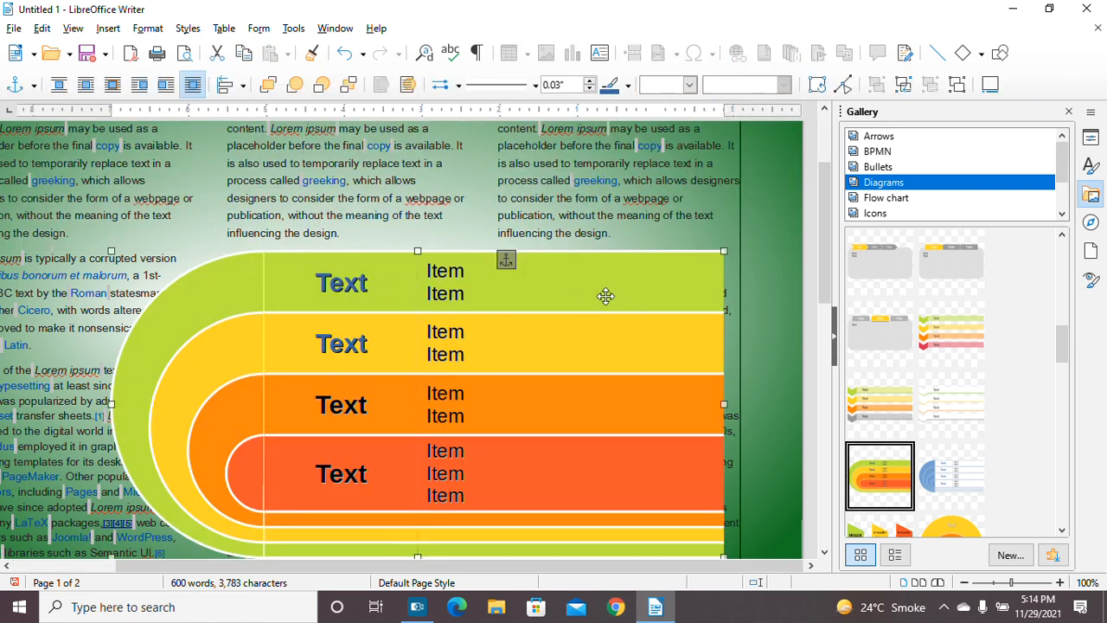
drag(724, 248, 168, 427)
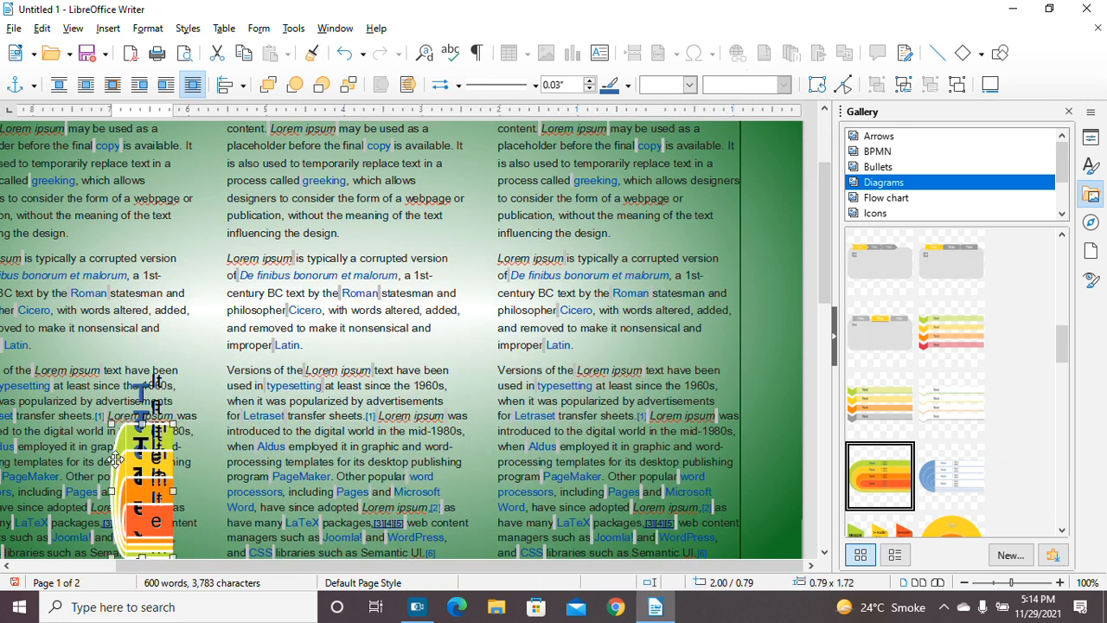
drag(111, 425, 104, 297)
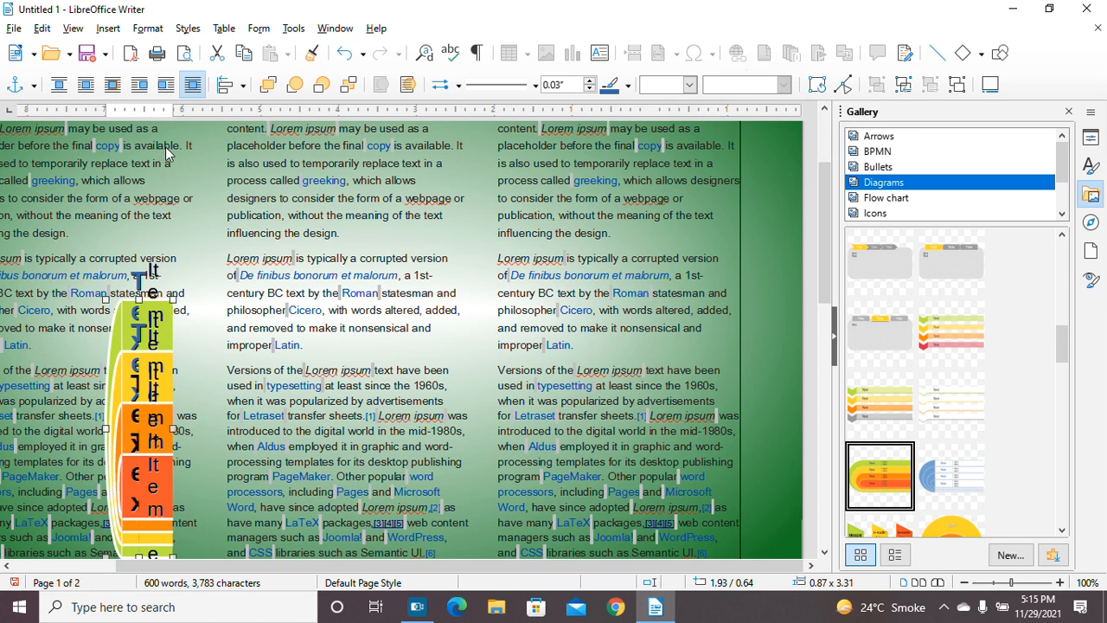
Step: Set the diagram's text wrap to Through and move it over the right edge of the second column
click(145, 29)
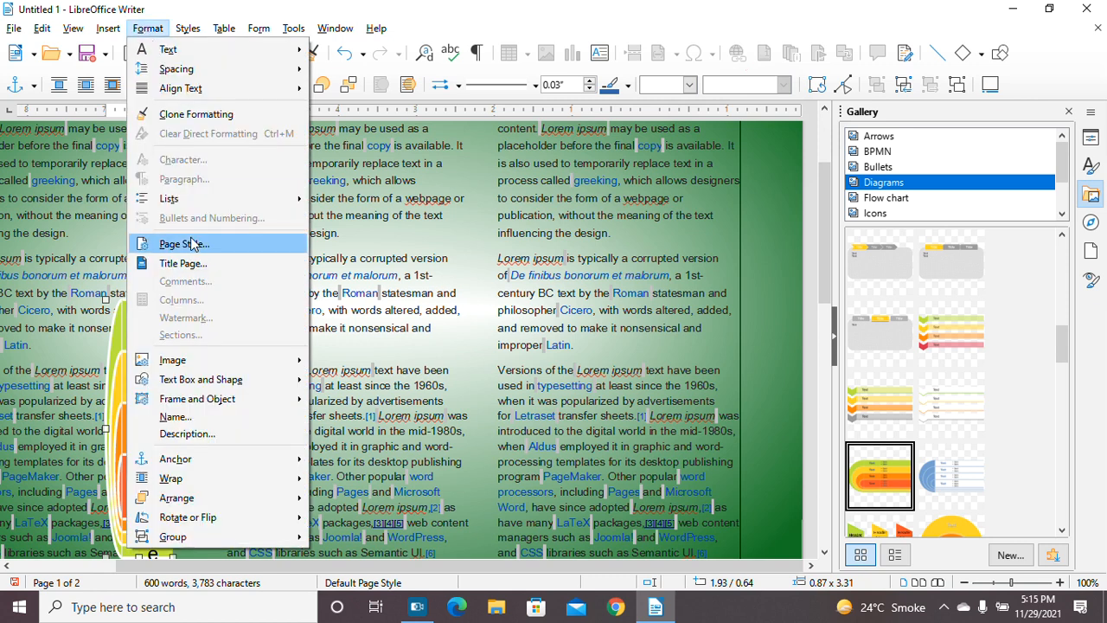
mouse_move(216, 484)
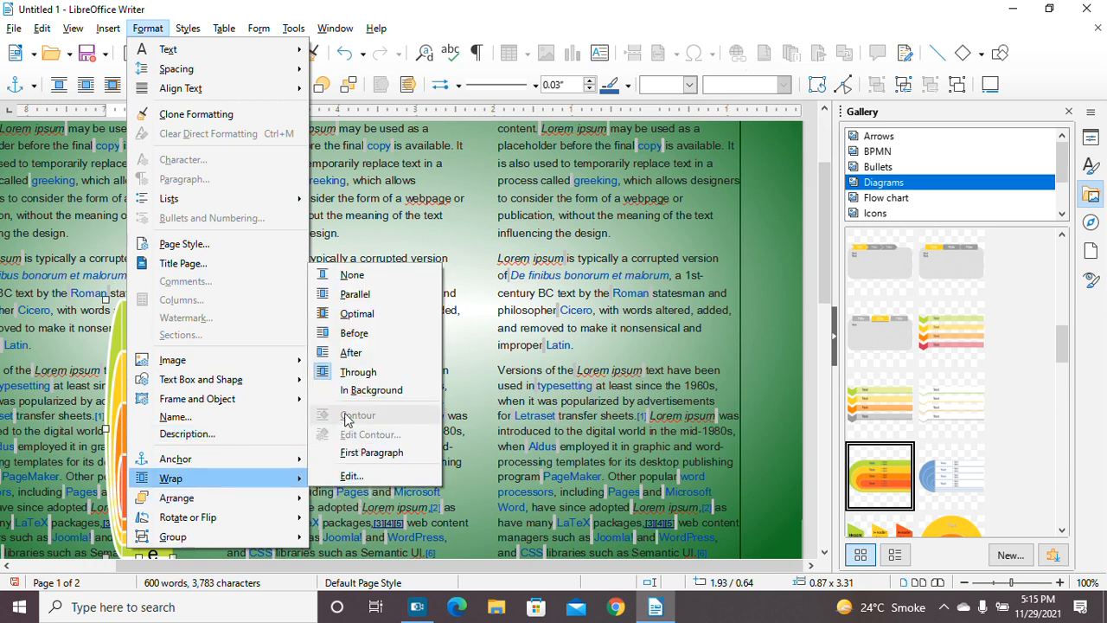
click(351, 374)
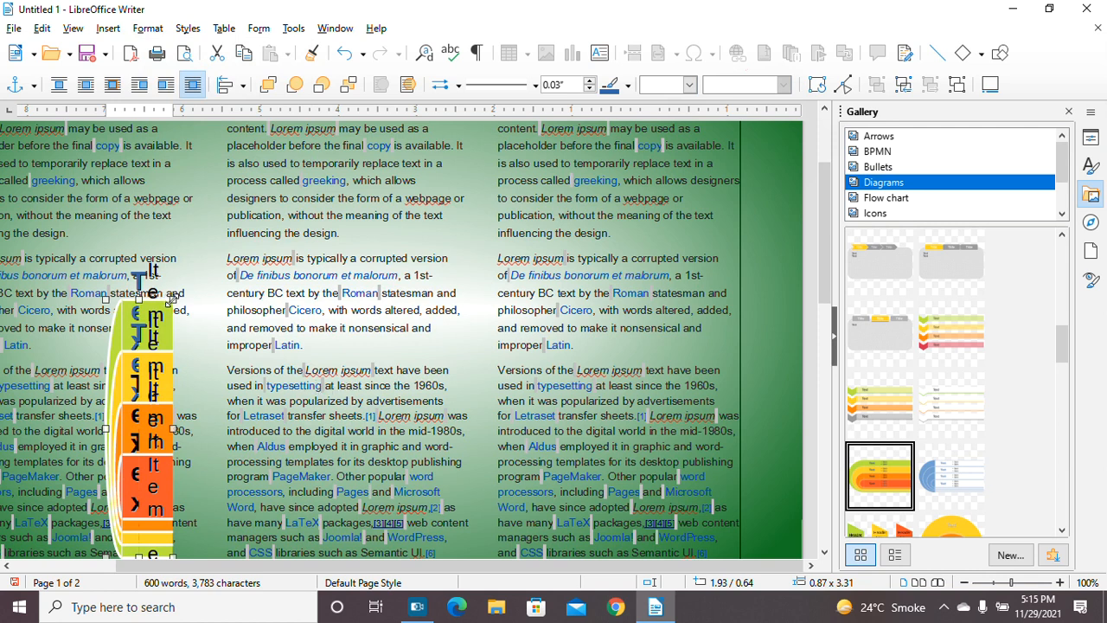
drag(173, 302, 466, 239)
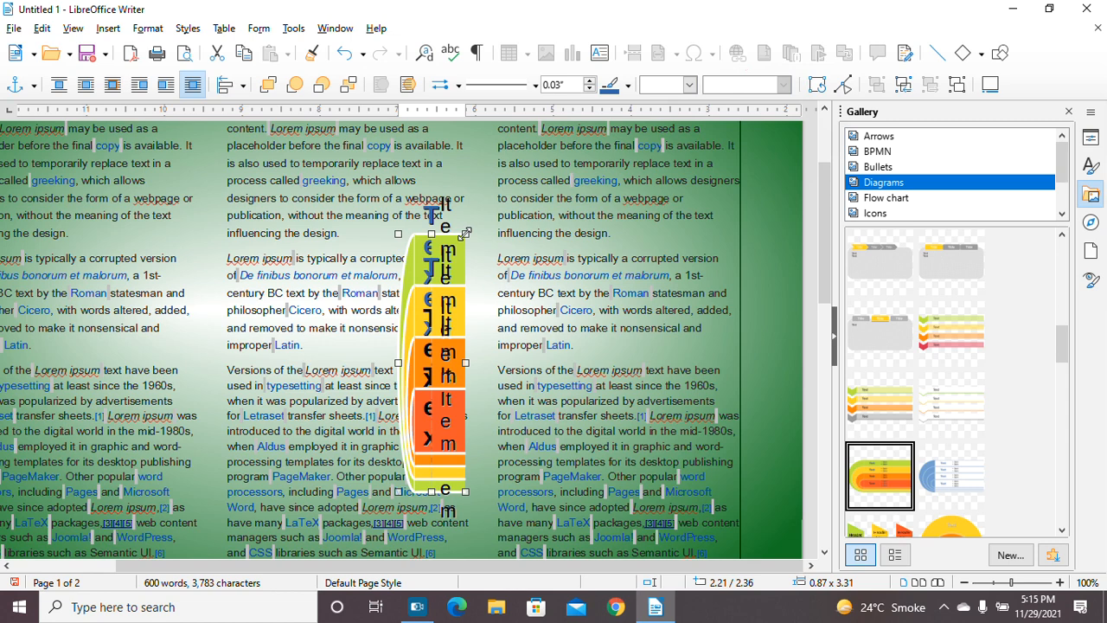
Step: Undo the diagram's move, resizing and insertion, keep the pasted text in all three columns, and close the gallery
key(ctrl+z)
key(ctrl+z)
key(ctrl+z)
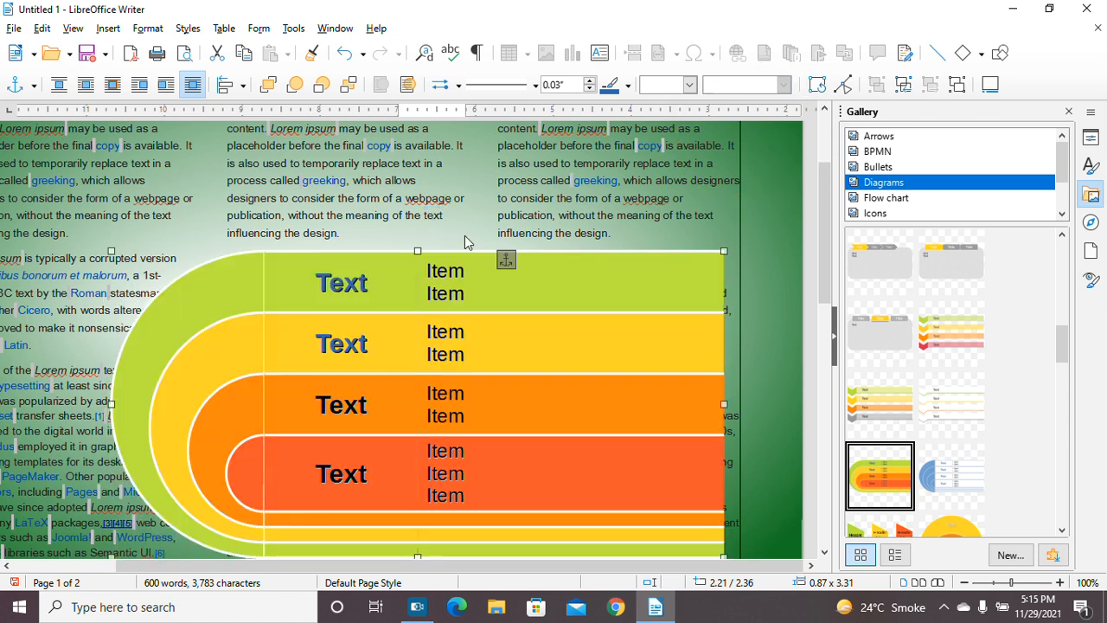
key(ctrl+z)
key(ctrl+z)
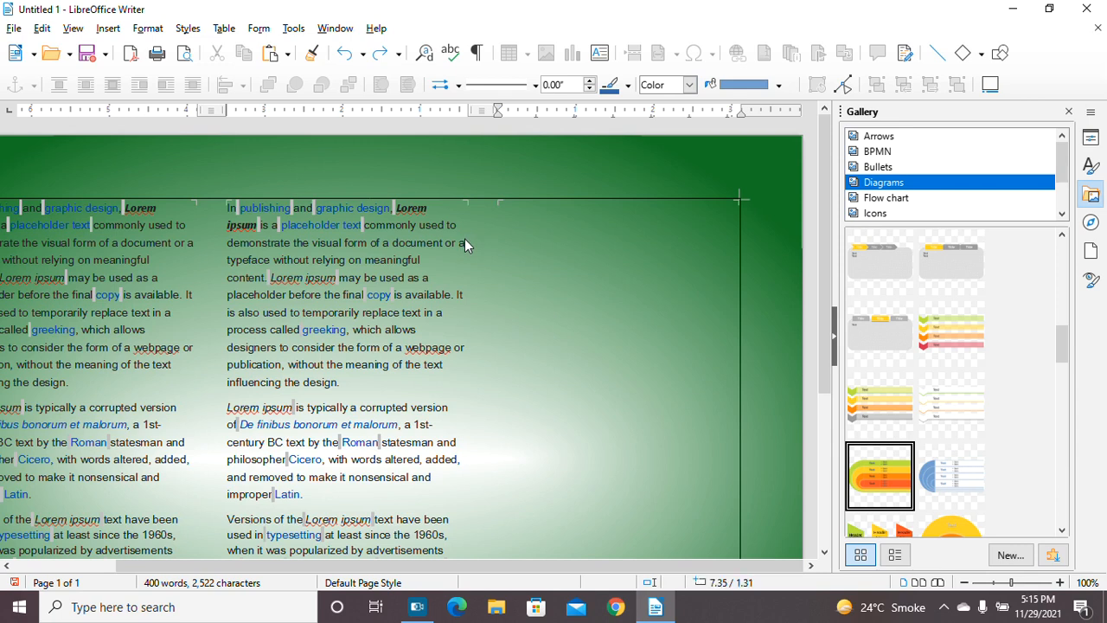
key(ctrl+y)
key(ctrl+y)
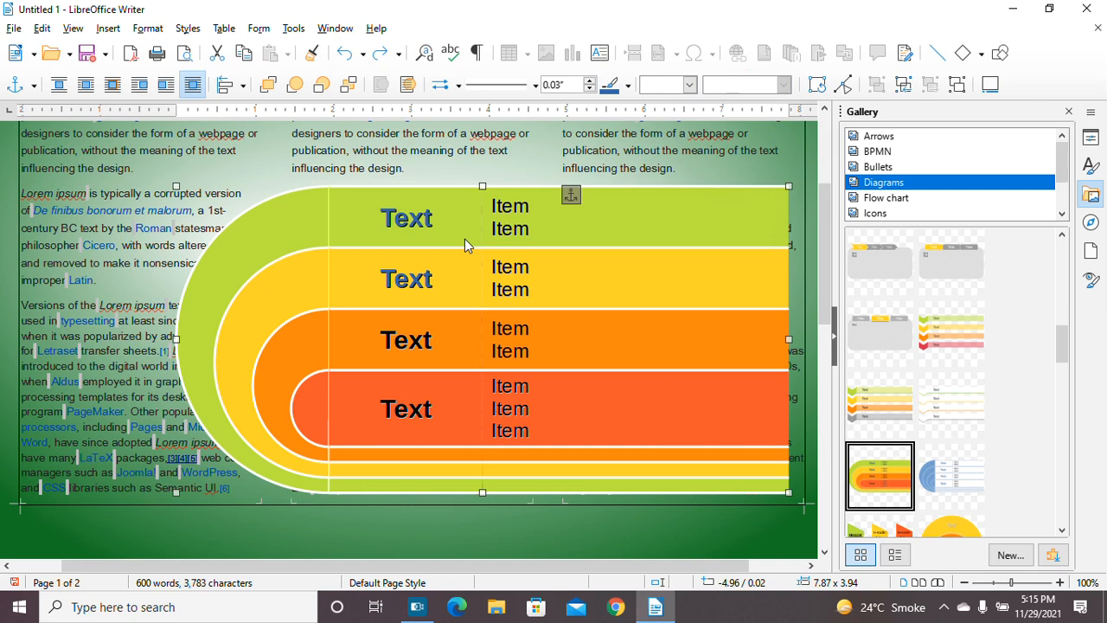
key(ctrl+z)
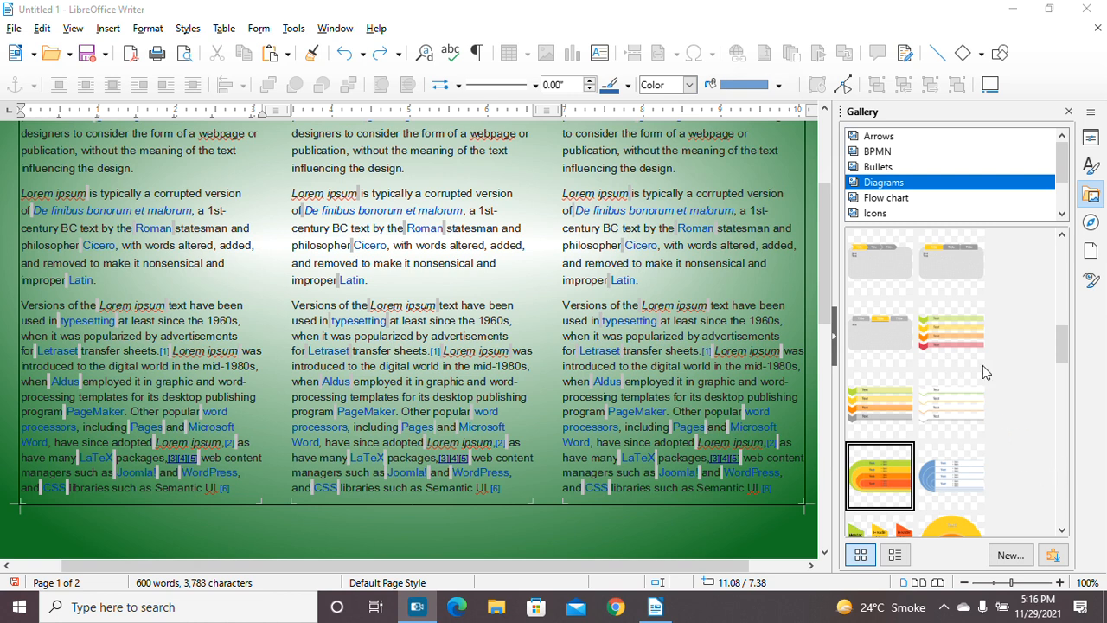
click(1069, 111)
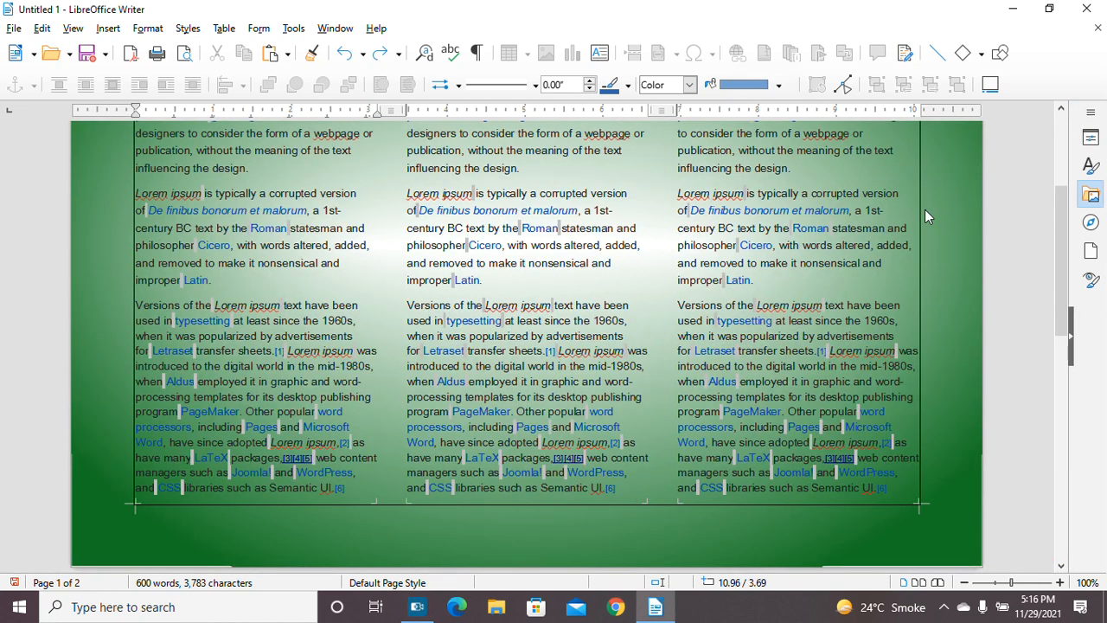
Step: Insert a Fontwork object in the gray 3D LETTER style over the columns of the first page
drag(1064, 266, 1057, 186)
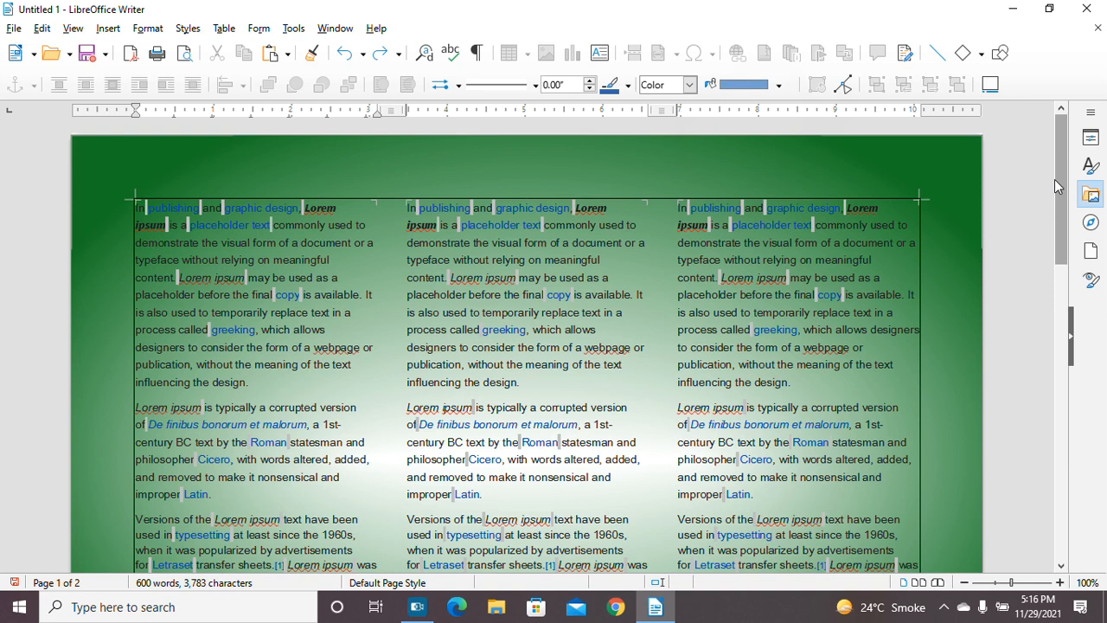
click(109, 31)
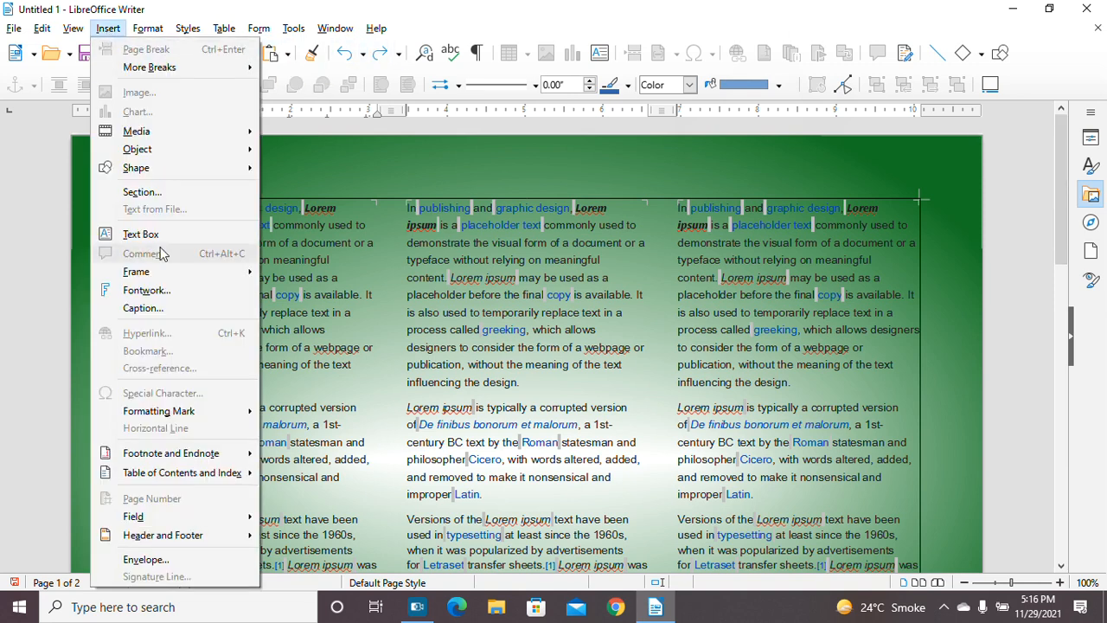
click(154, 290)
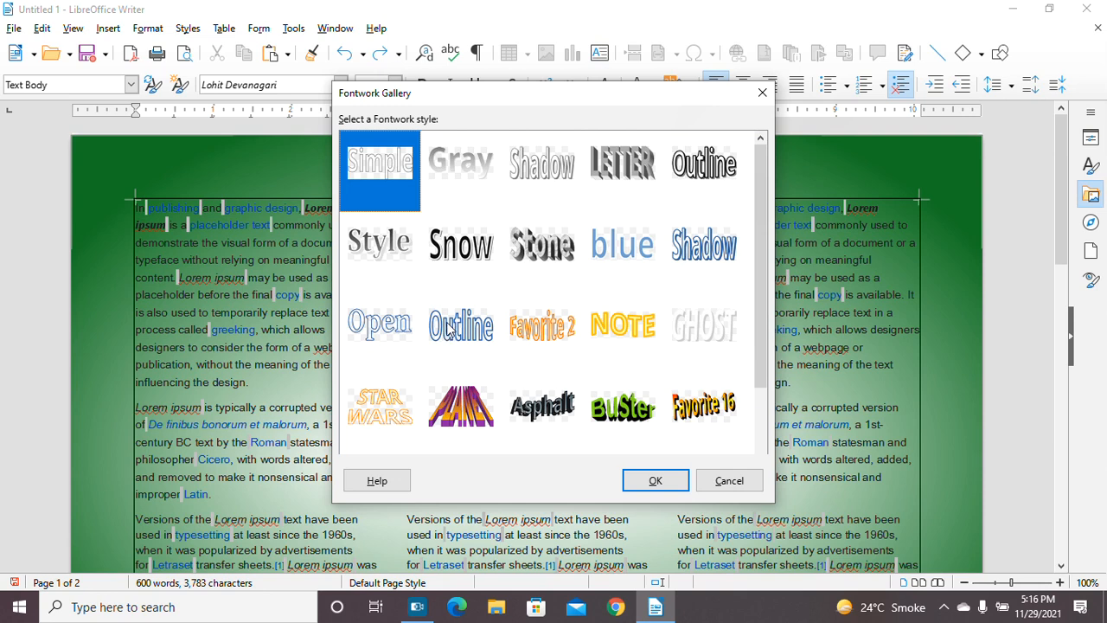
click(627, 170)
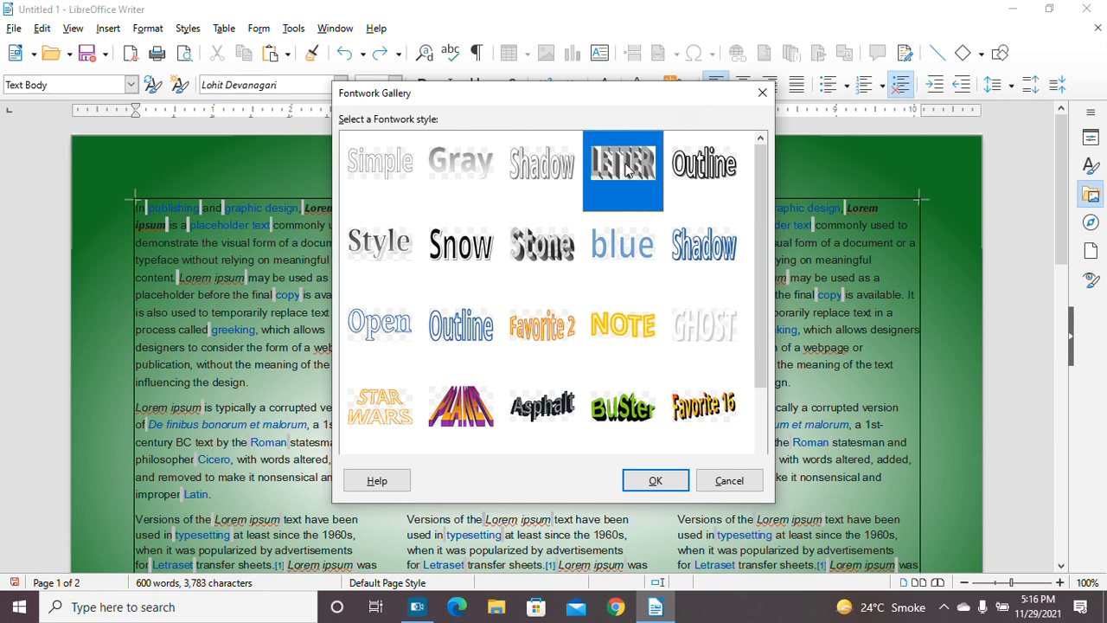
click(656, 481)
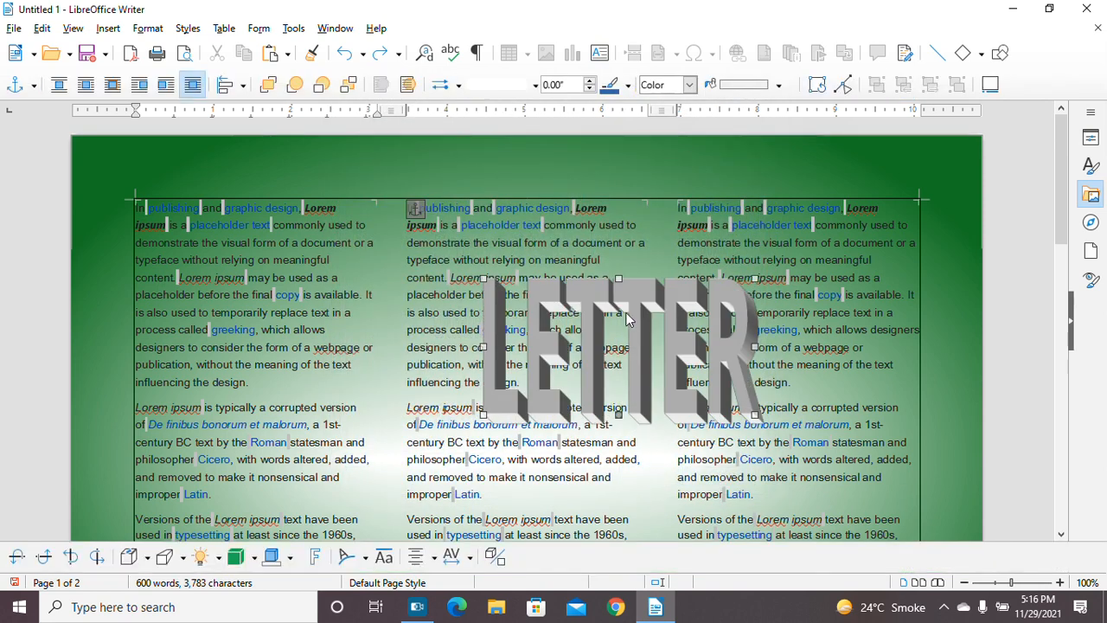
Step: Move the LETTER Fontwork to the page's top edge above the middle column and shrink it to about 3.38 × 0.54 inches
drag(619, 358, 482, 281)
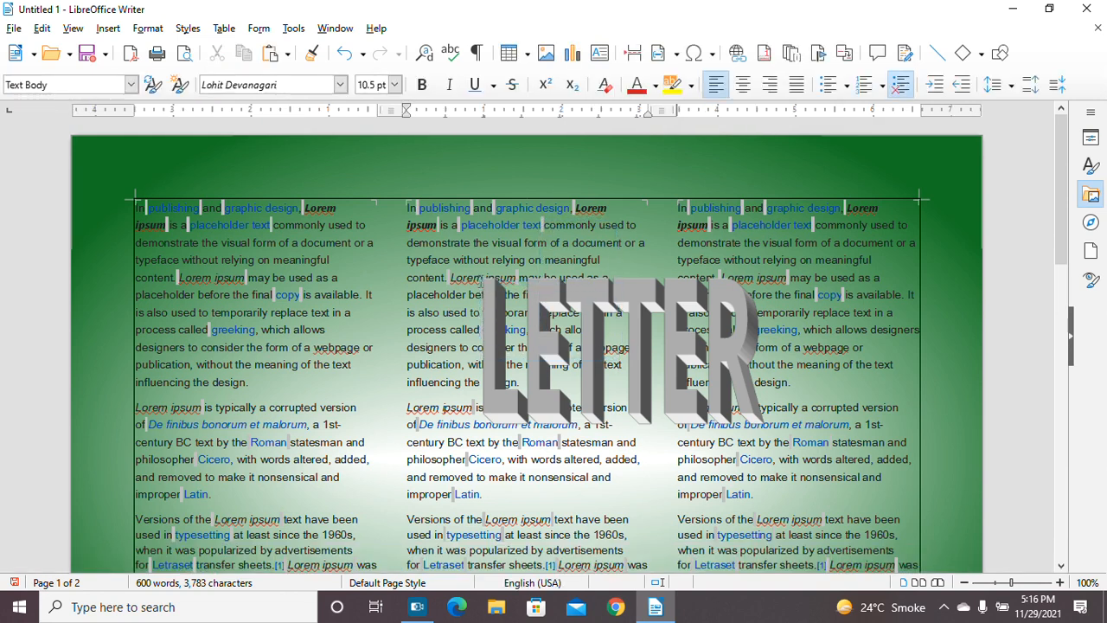
drag(623, 369, 473, 207)
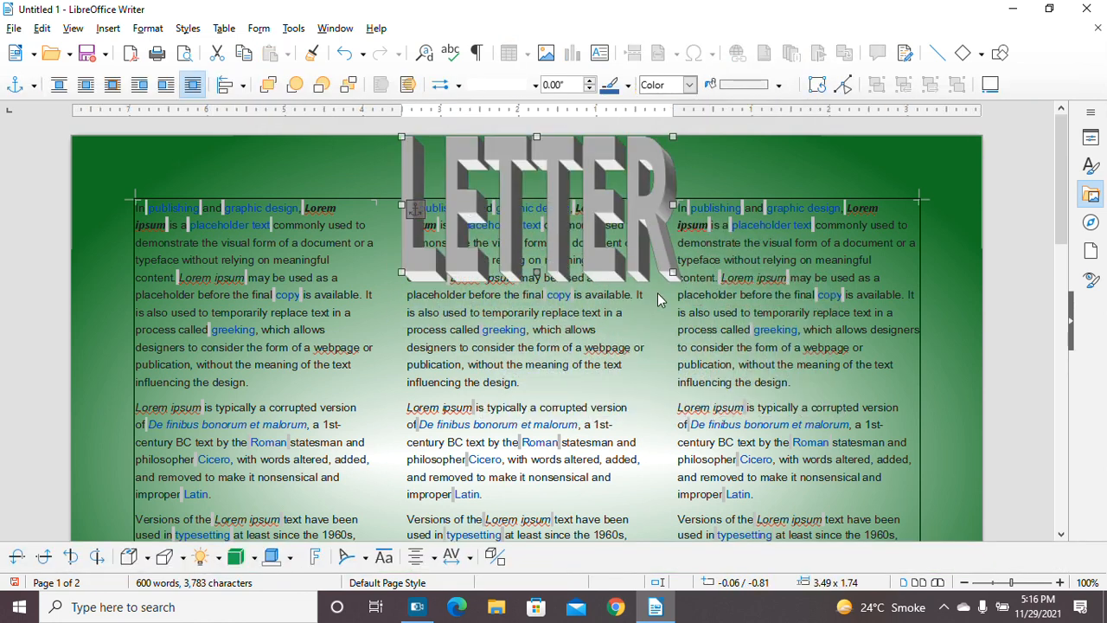
drag(680, 275, 664, 179)
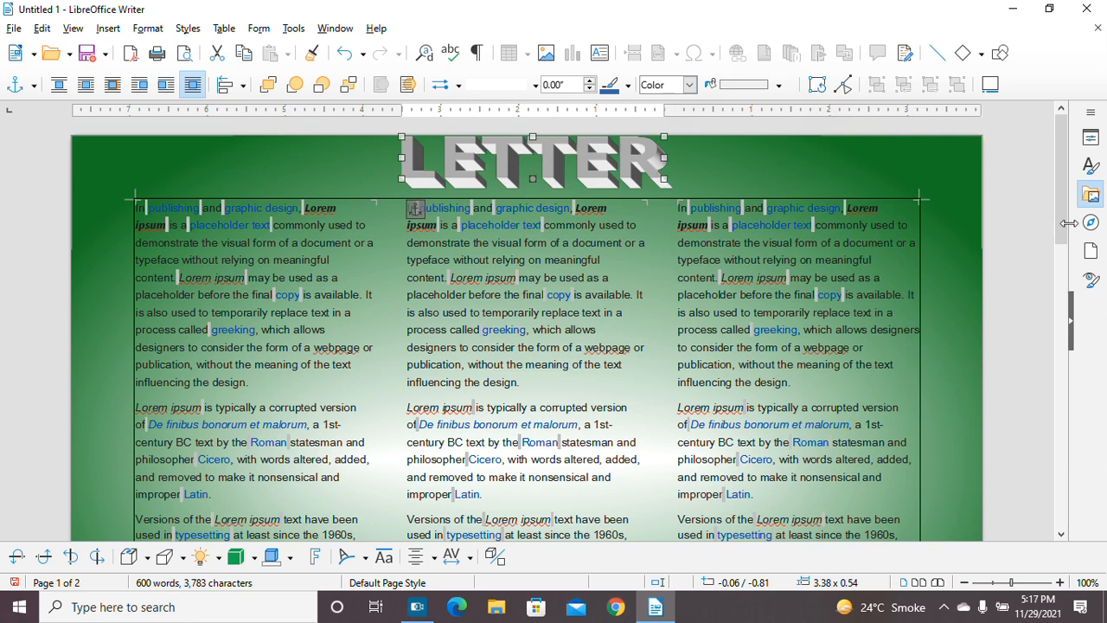
mouse_move(1064, 205)
mouse_down()
mouse_move(1077, 321)
mouse_move(1073, 192)
mouse_up()
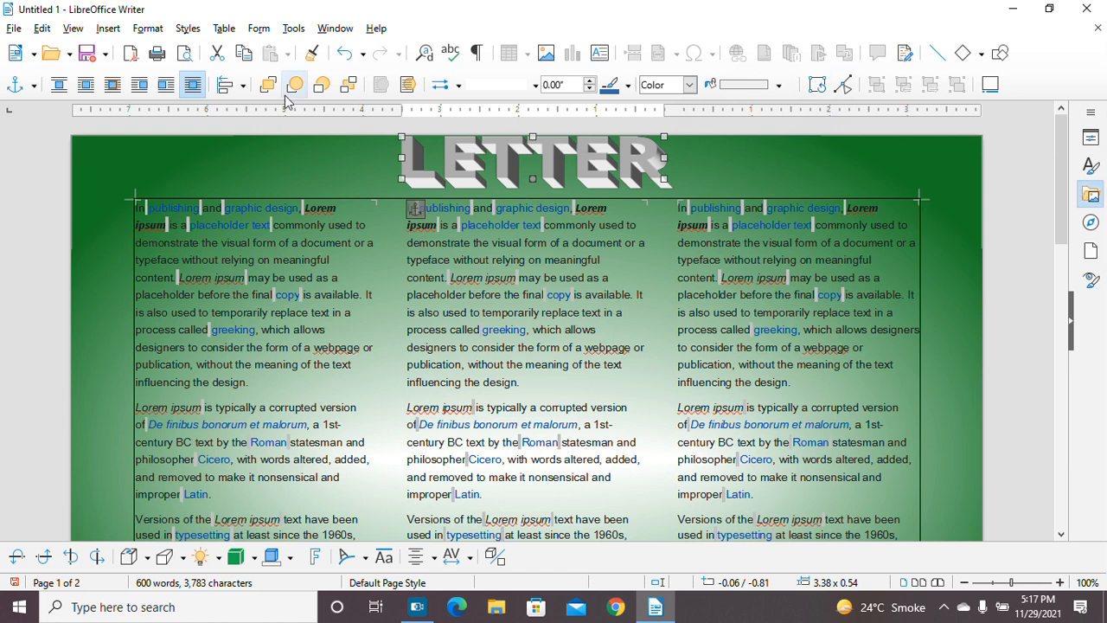
Step: Try a drop cap of one character over 3 lines on the opening paragraph of the first column
click(141, 208)
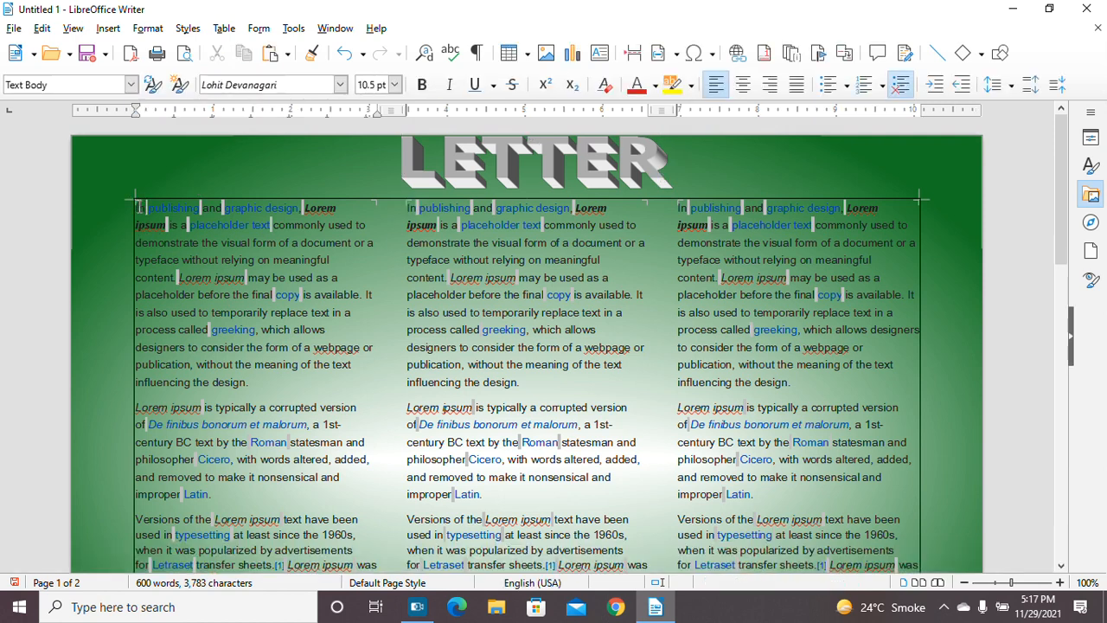
drag(138, 207, 133, 206)
double_click(136, 207)
drag(140, 206, 132, 205)
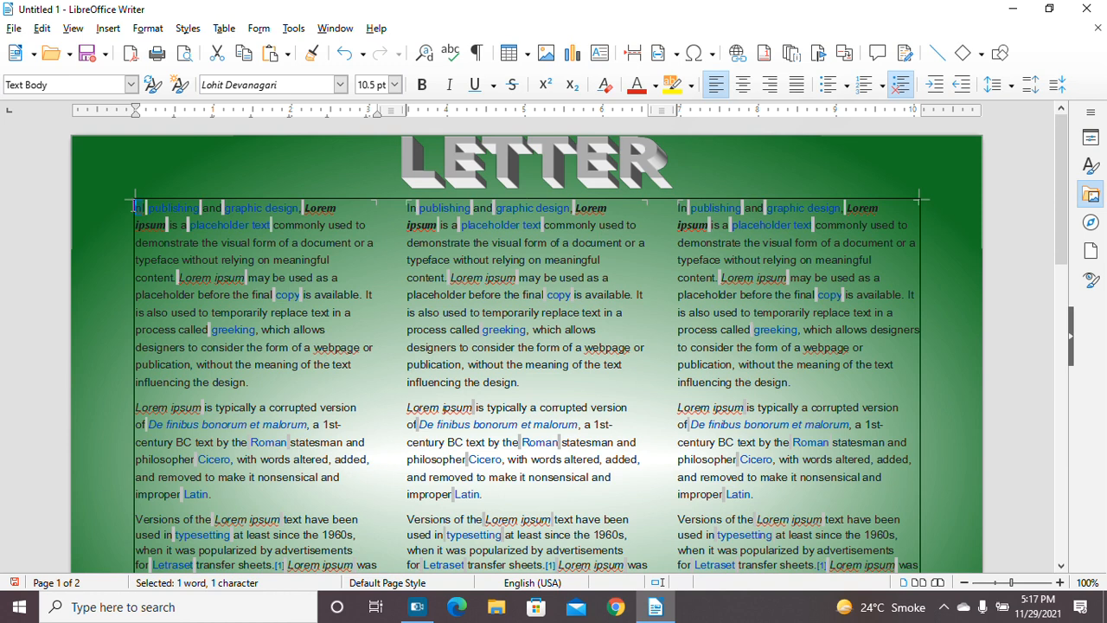
click(147, 29)
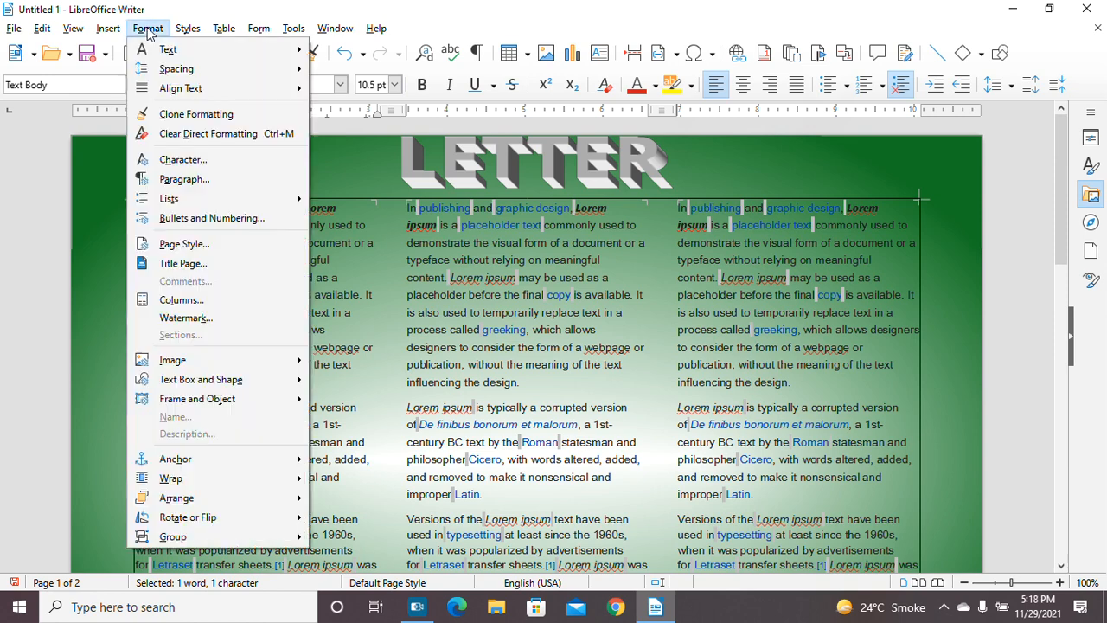
click(174, 183)
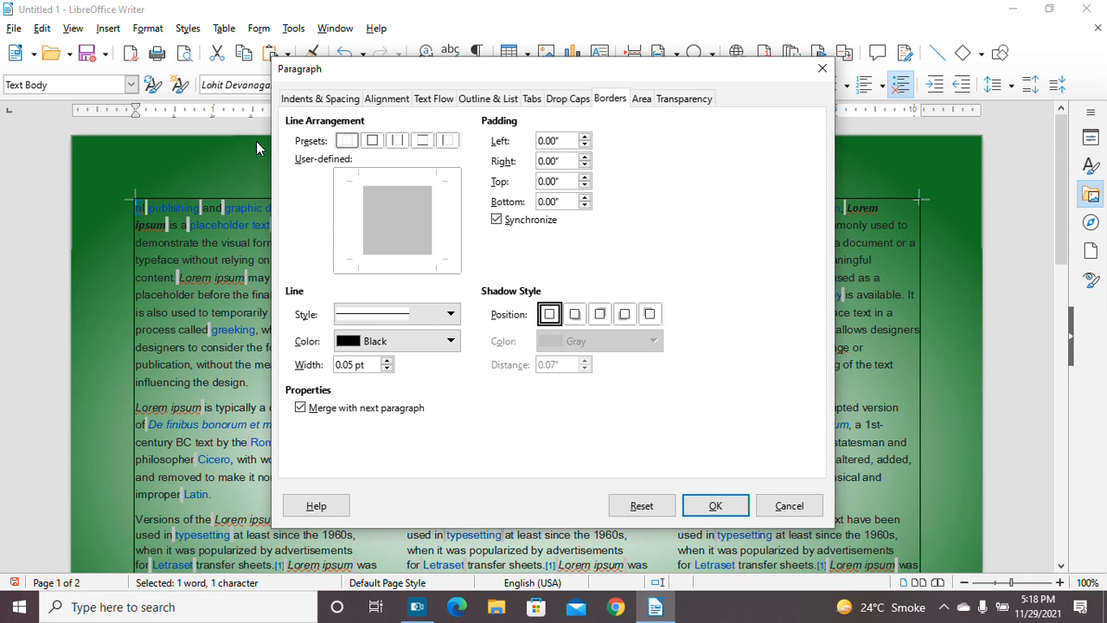
click(567, 98)
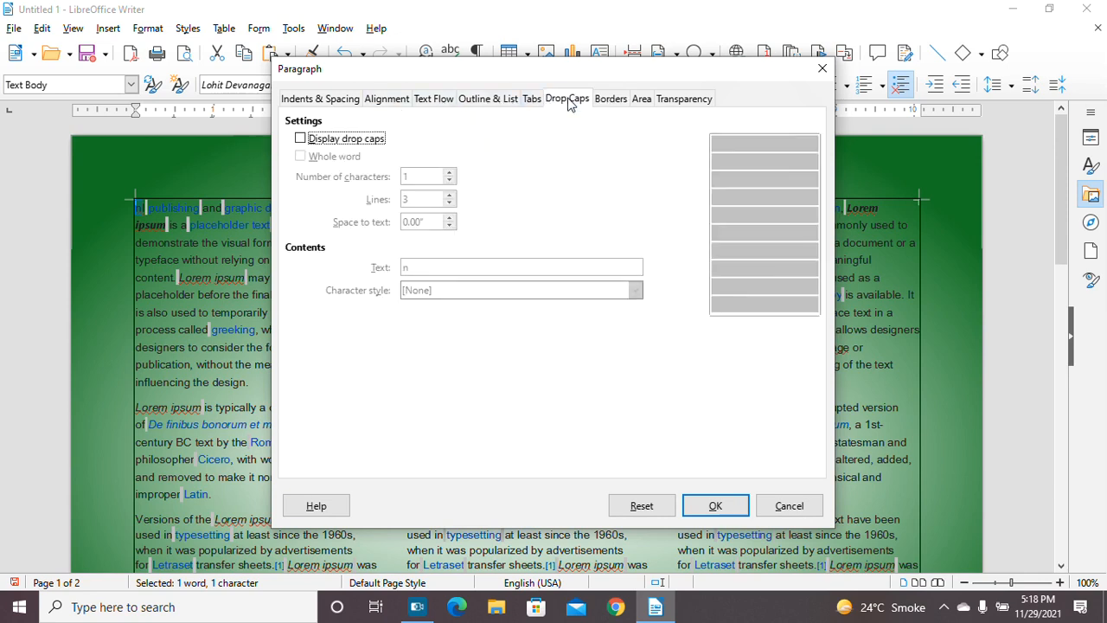
click(301, 140)
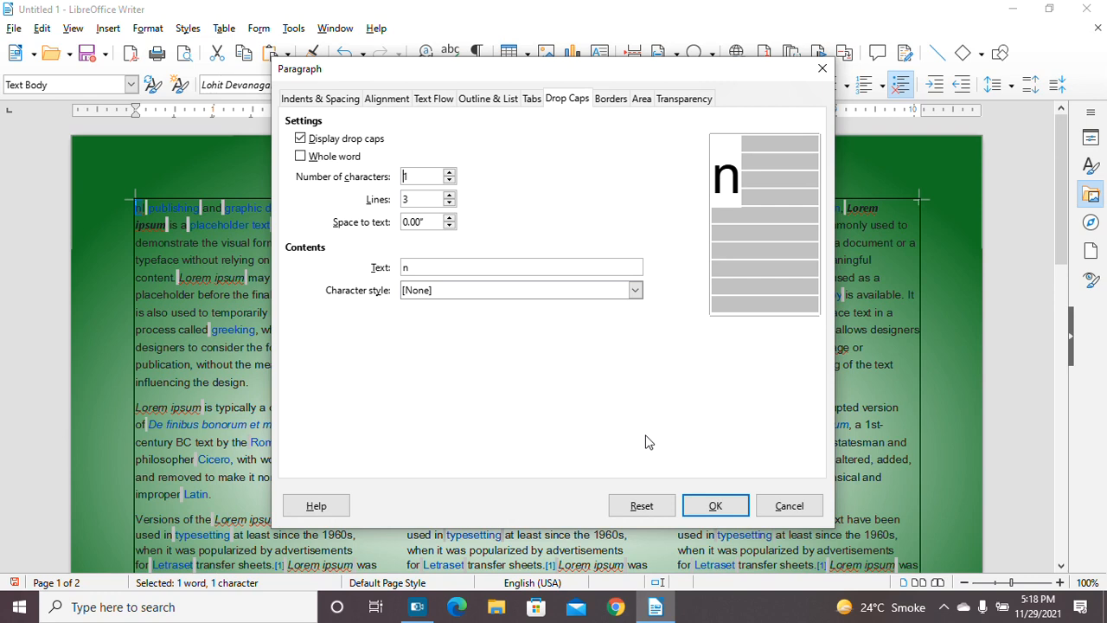
click(715, 505)
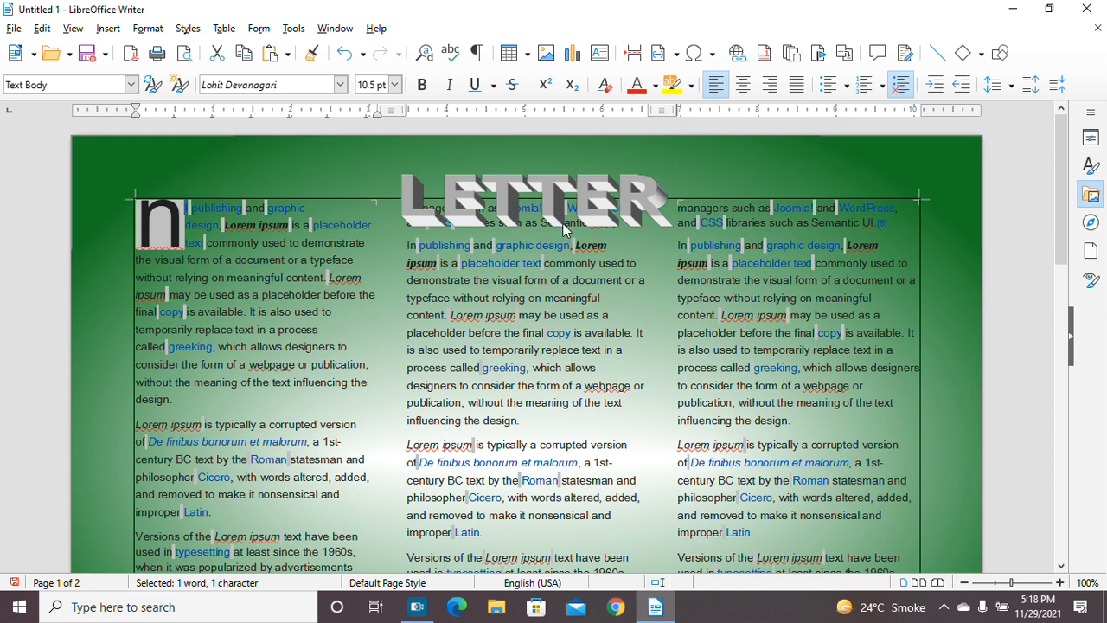
Step: Open the LETTER heading's text for editing, leave it without changes, and undo the drop cap
click(564, 178)
key(Escape)
double_click(534, 186)
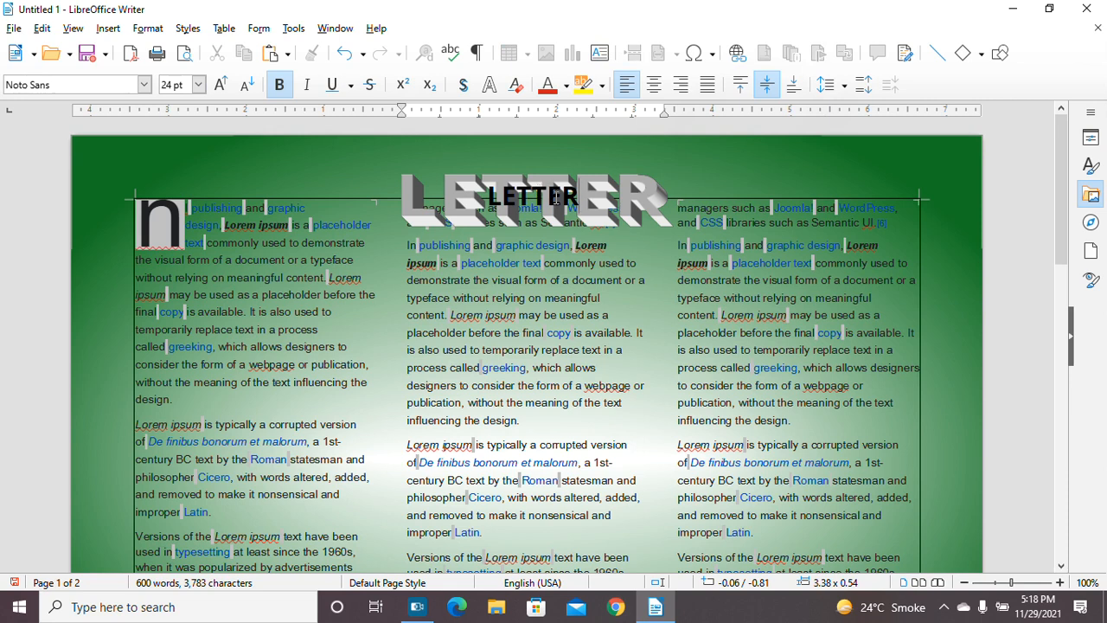
key(Escape)
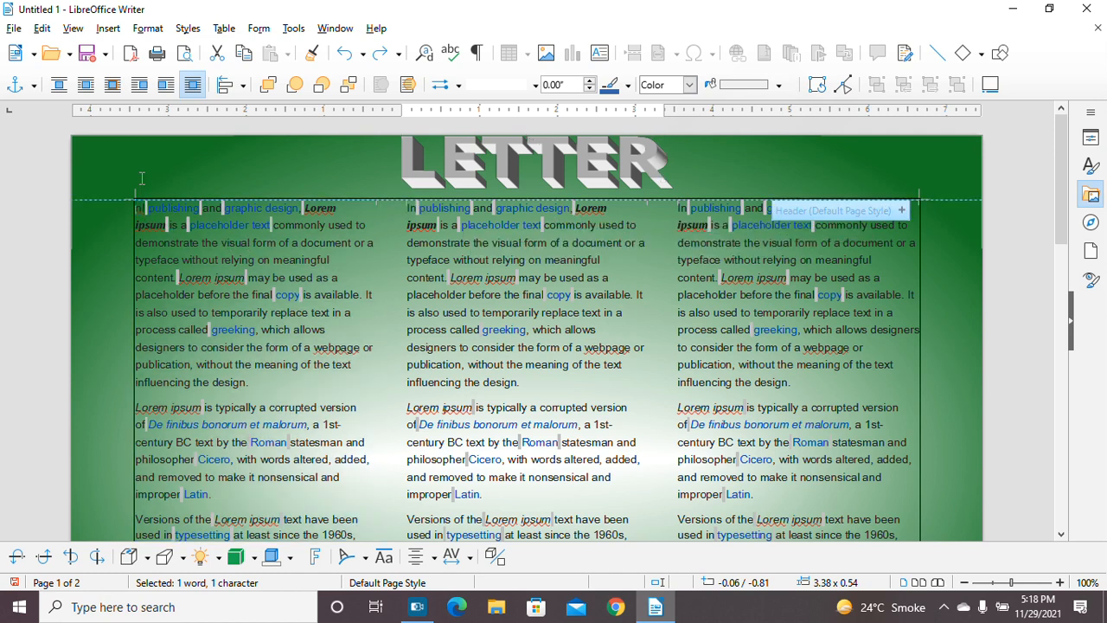
Step: Select the opening letter of the first column and apply a one-character drop cap spanning 3 lines to its paragraph
click(142, 208)
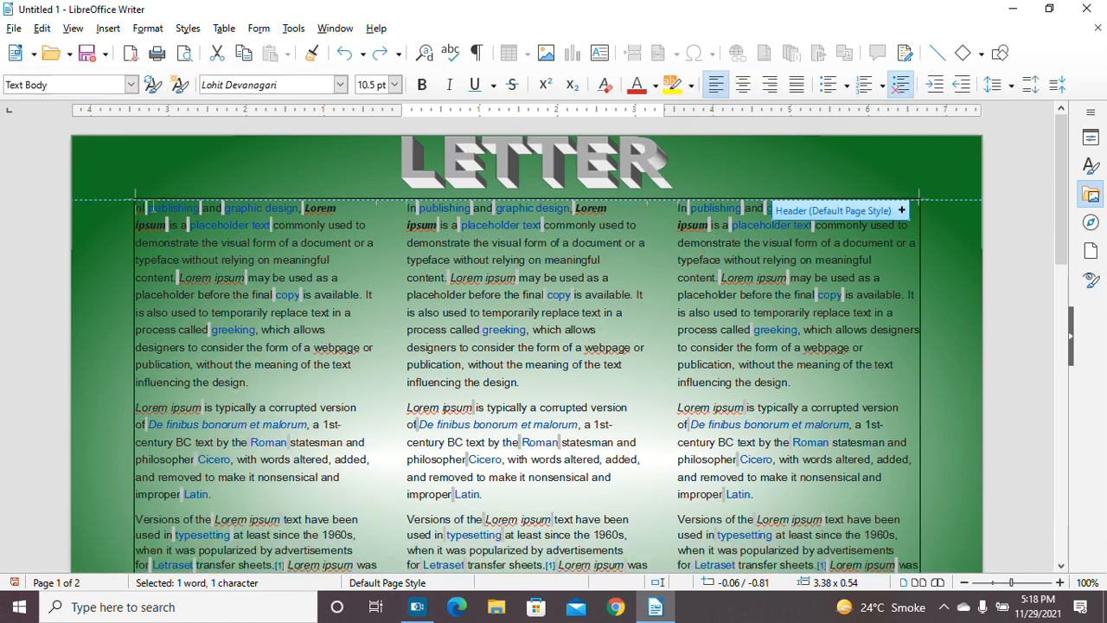
double_click(139, 208)
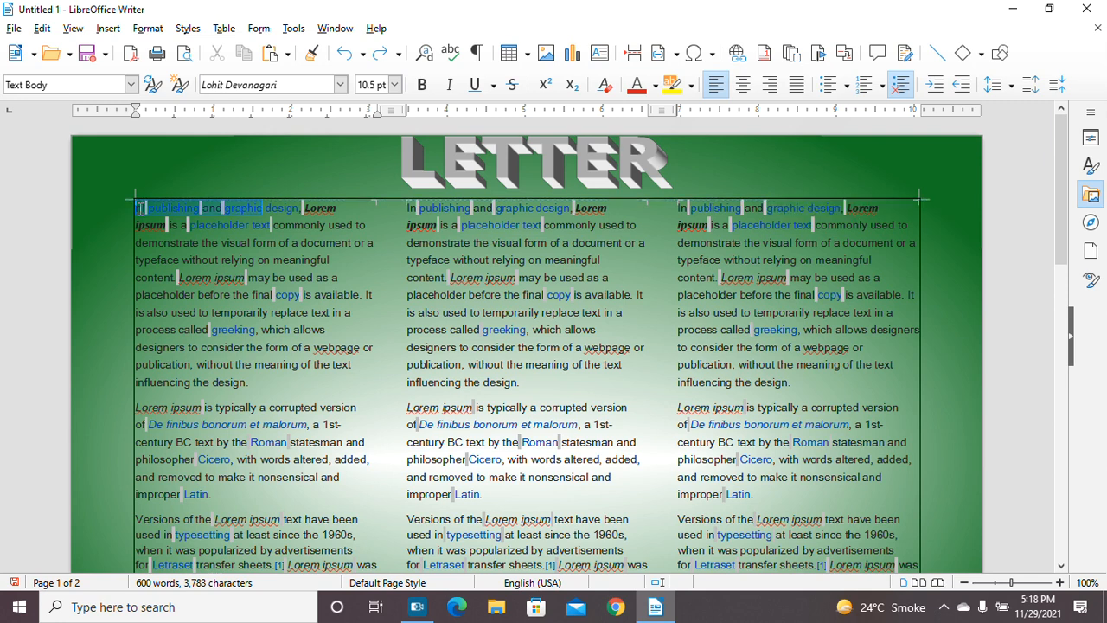
click(193, 147)
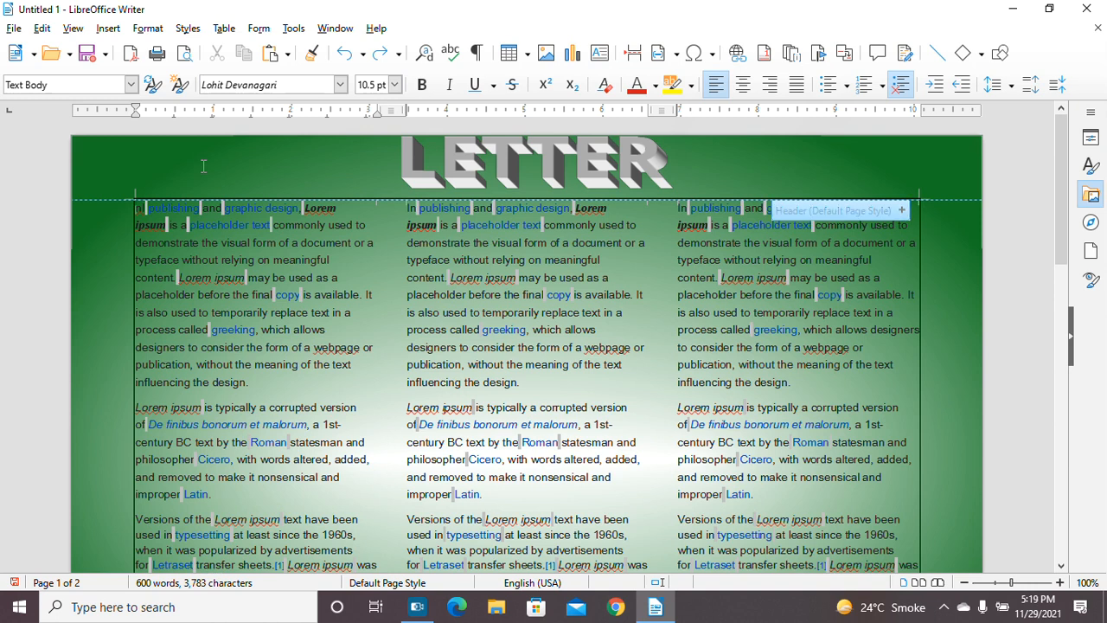
double_click(239, 295)
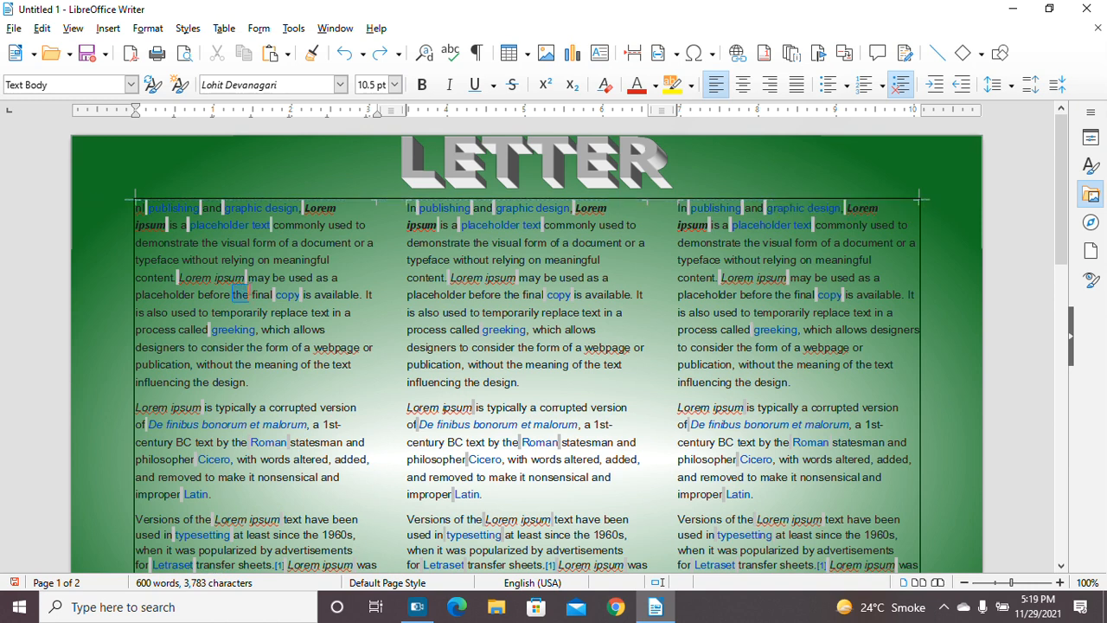
click(141, 208)
drag(141, 208, 131, 201)
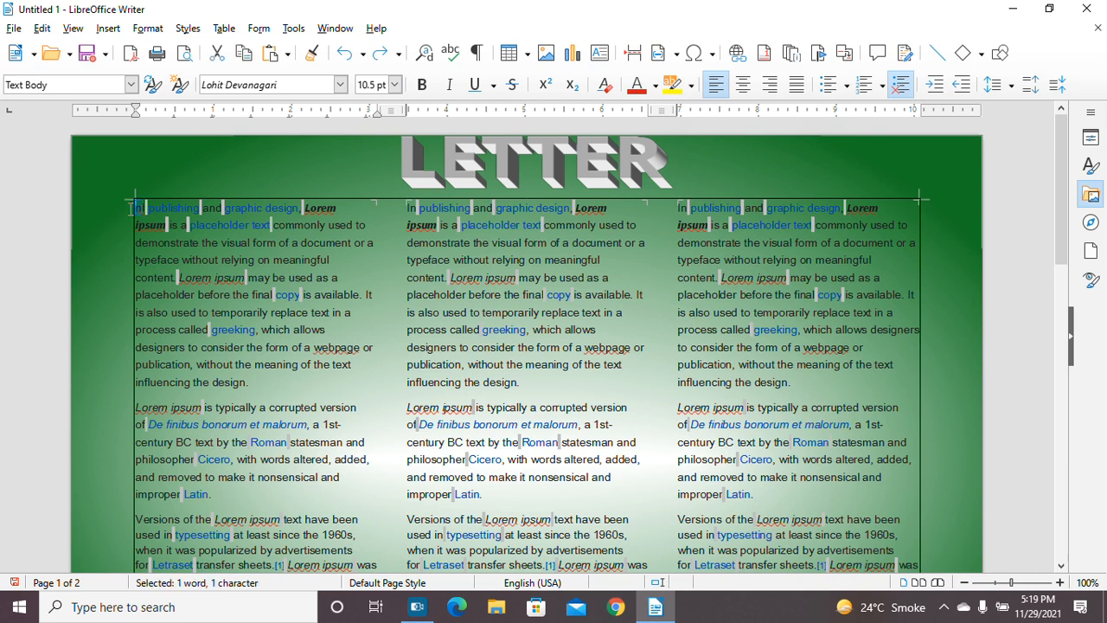
click(148, 27)
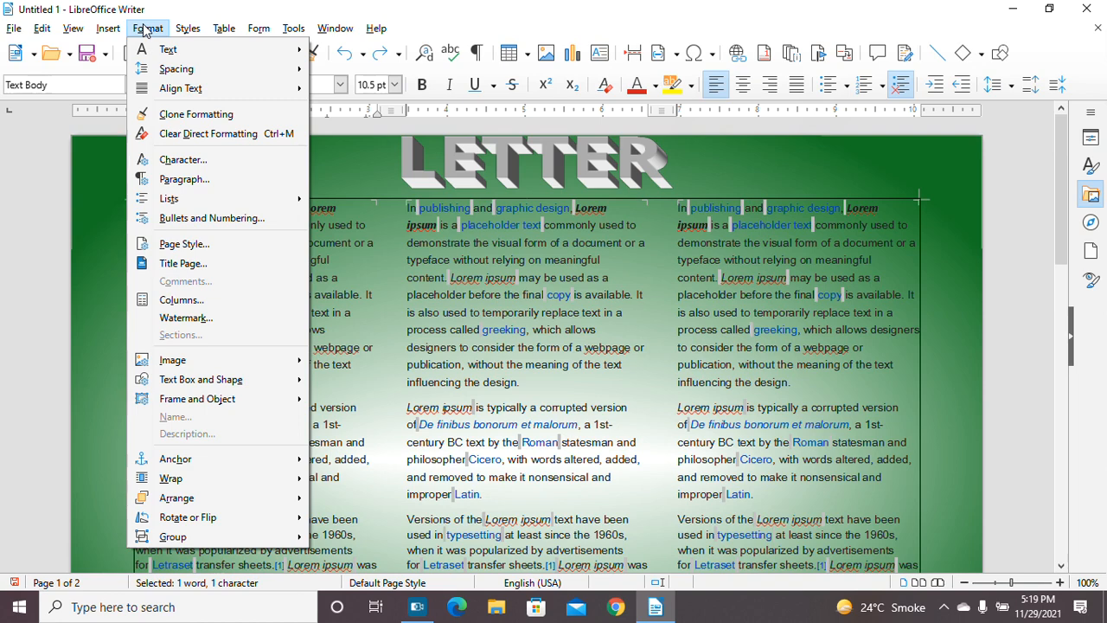
click(199, 177)
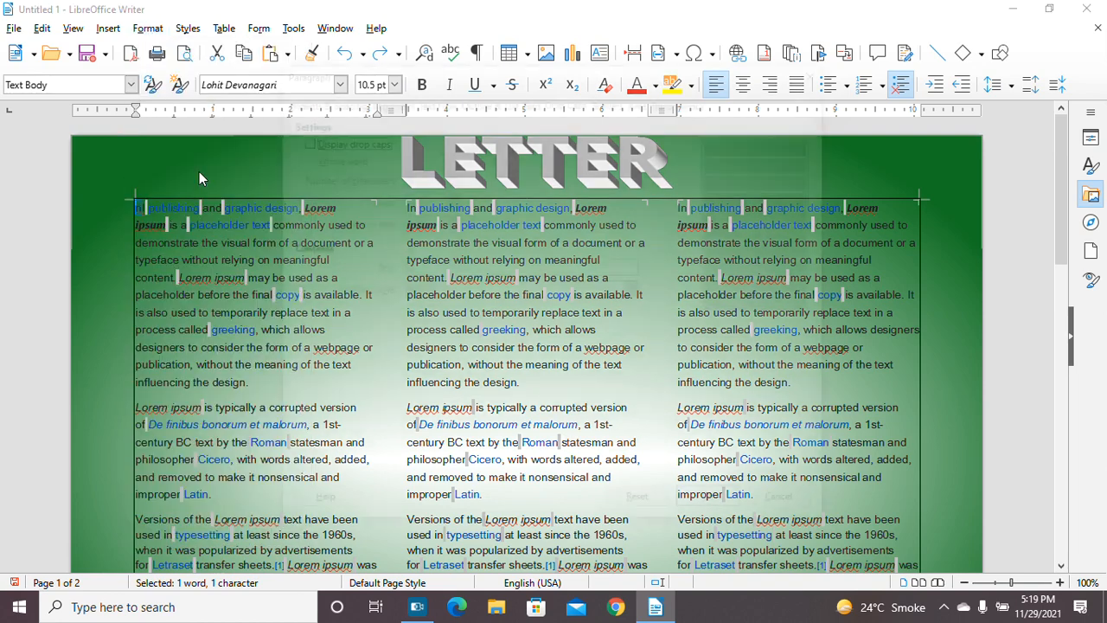
click(302, 139)
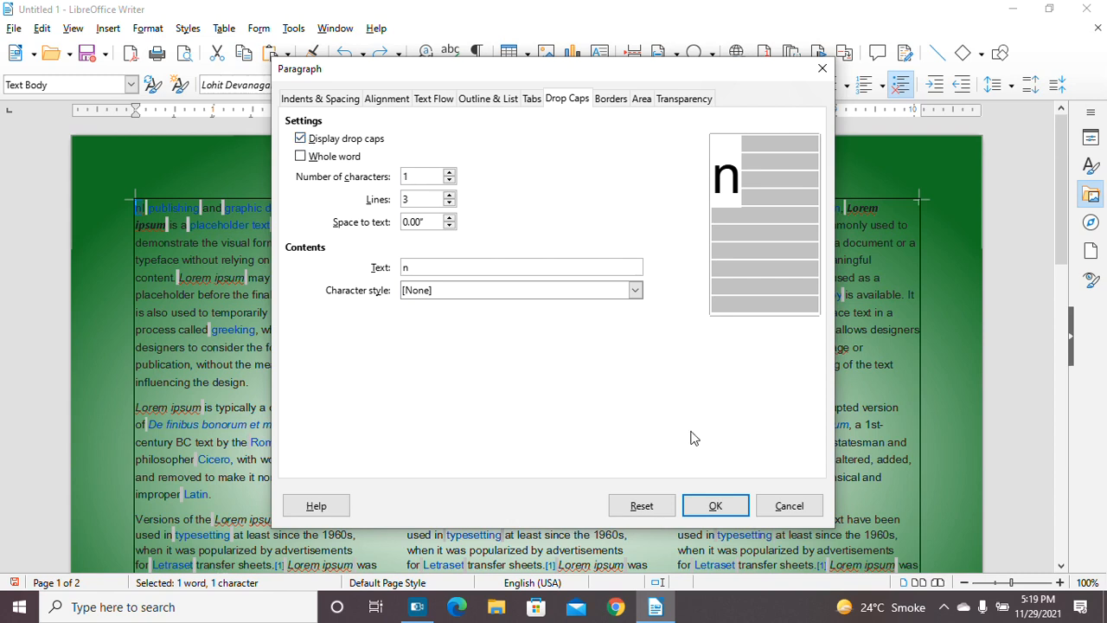
click(714, 505)
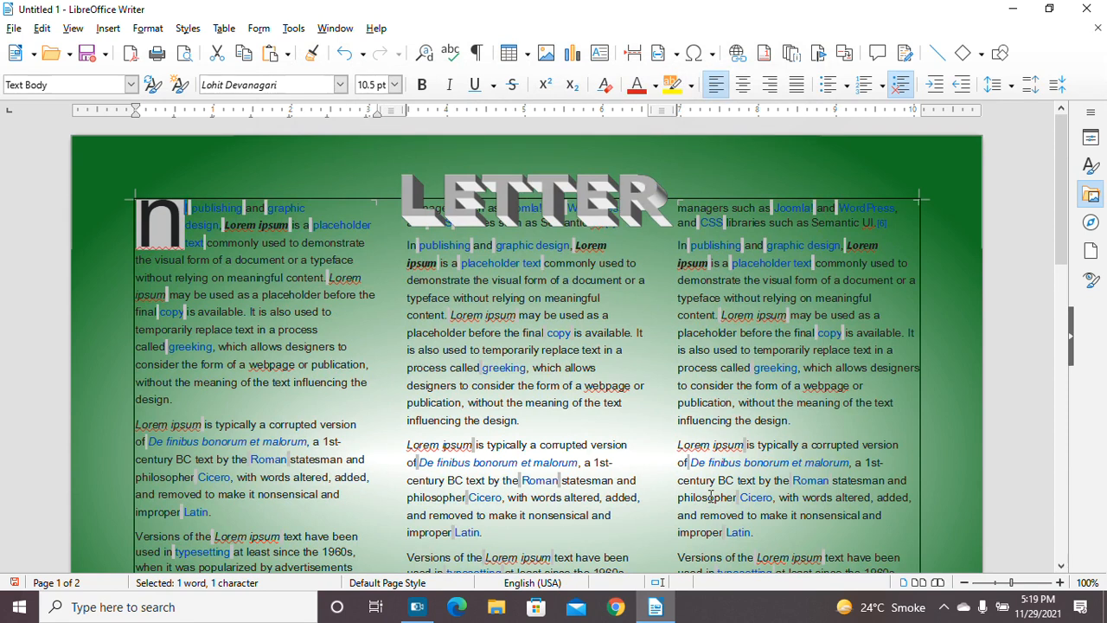
Step: Resize the LETTER heading to about 3.40 × 0.37 inches so it sits above the text columns, and deselect it
click(651, 189)
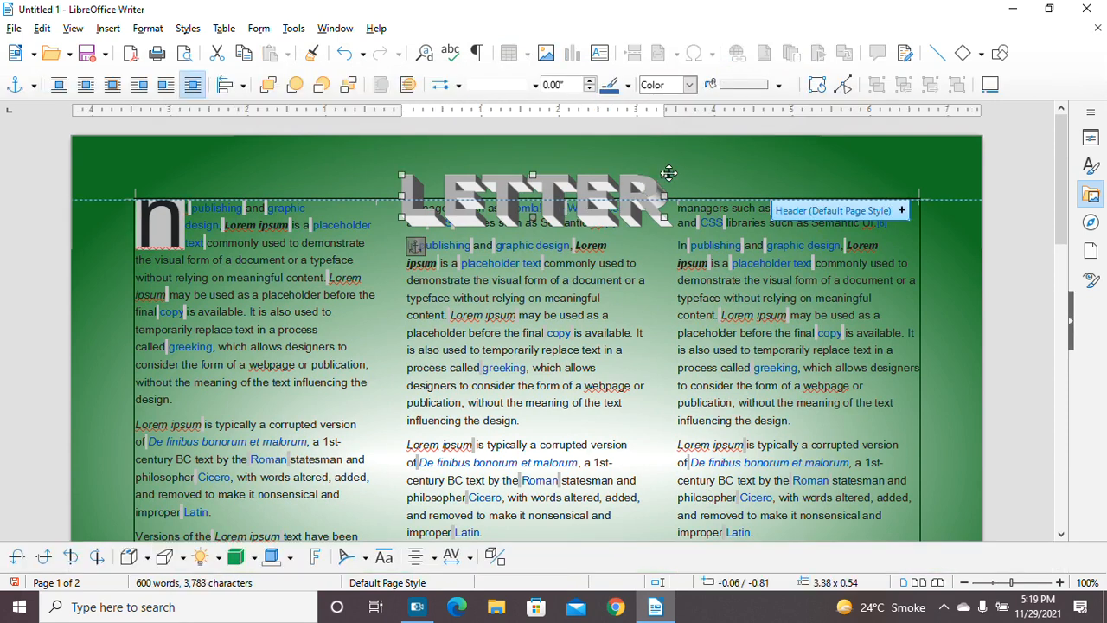
drag(663, 175, 665, 160)
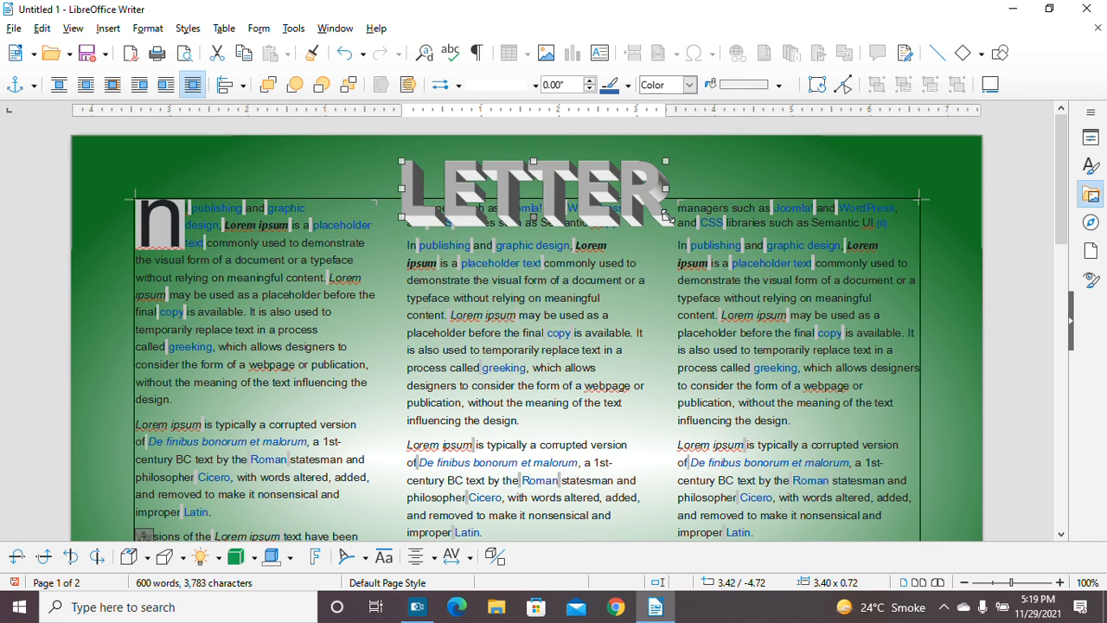
drag(666, 215, 665, 188)
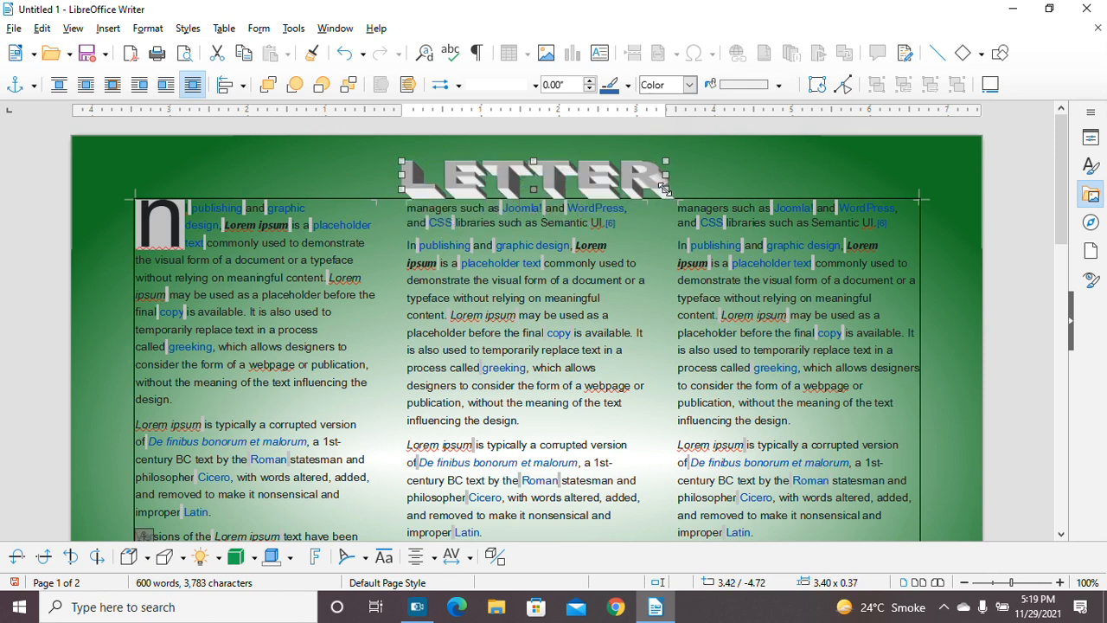
click(715, 166)
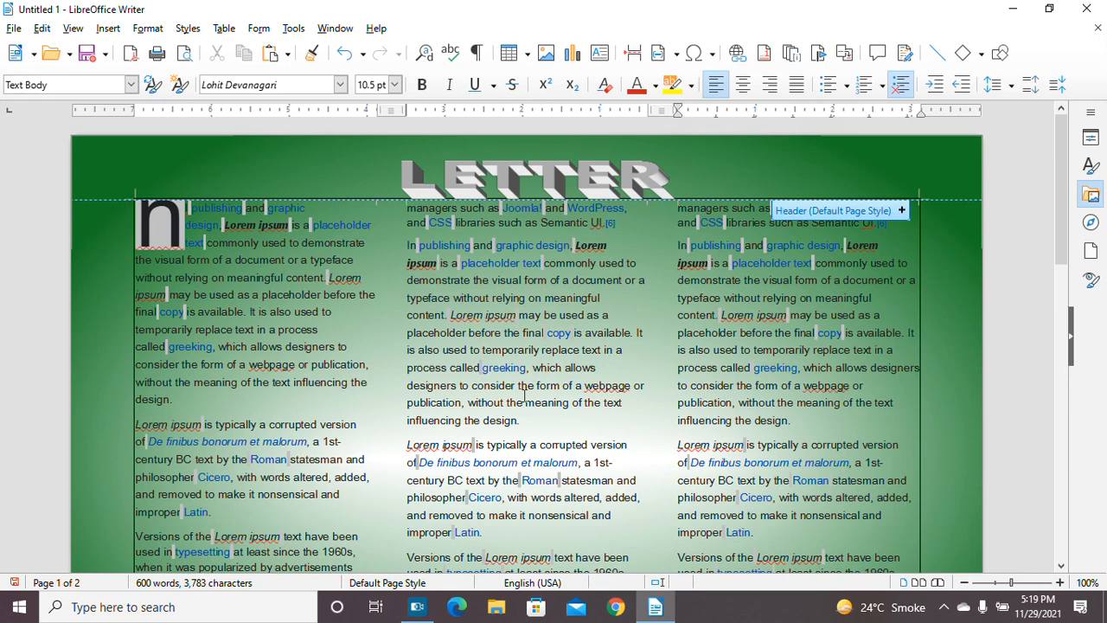
Step: Save the document to the Desktop as LETTER.ODT in ODF Text Document format
key(ctrl+s)
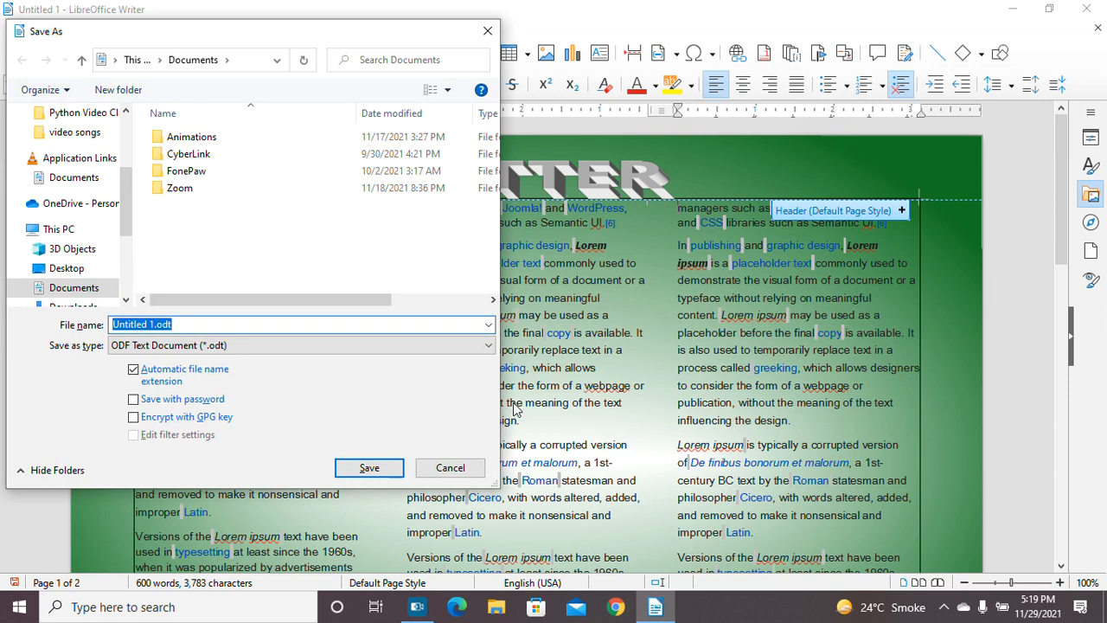
key(BackSpace)
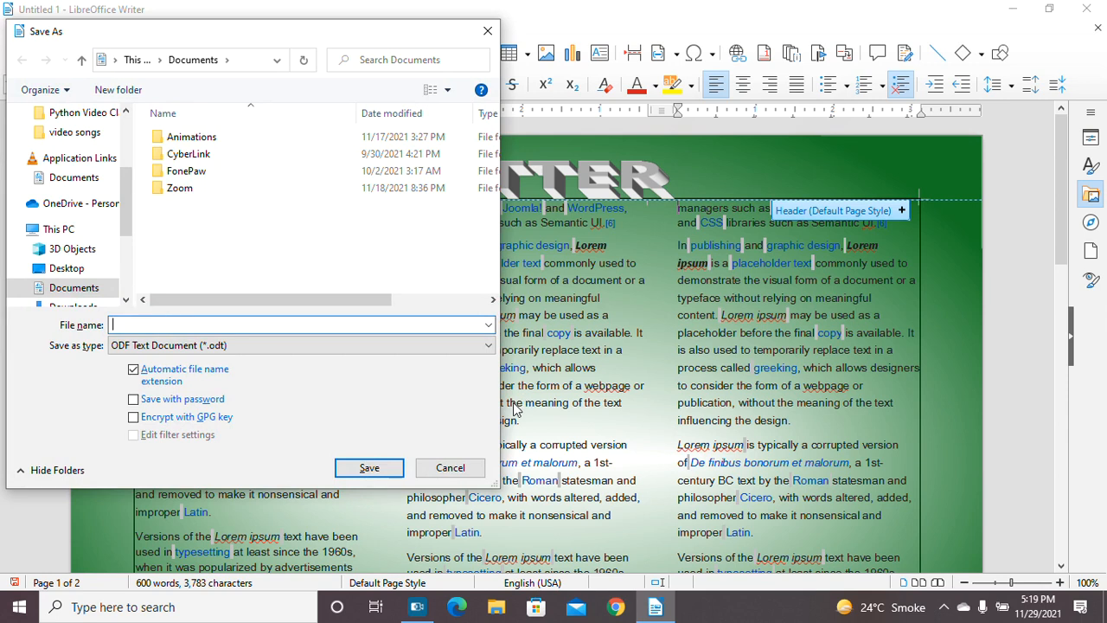
click(73, 269)
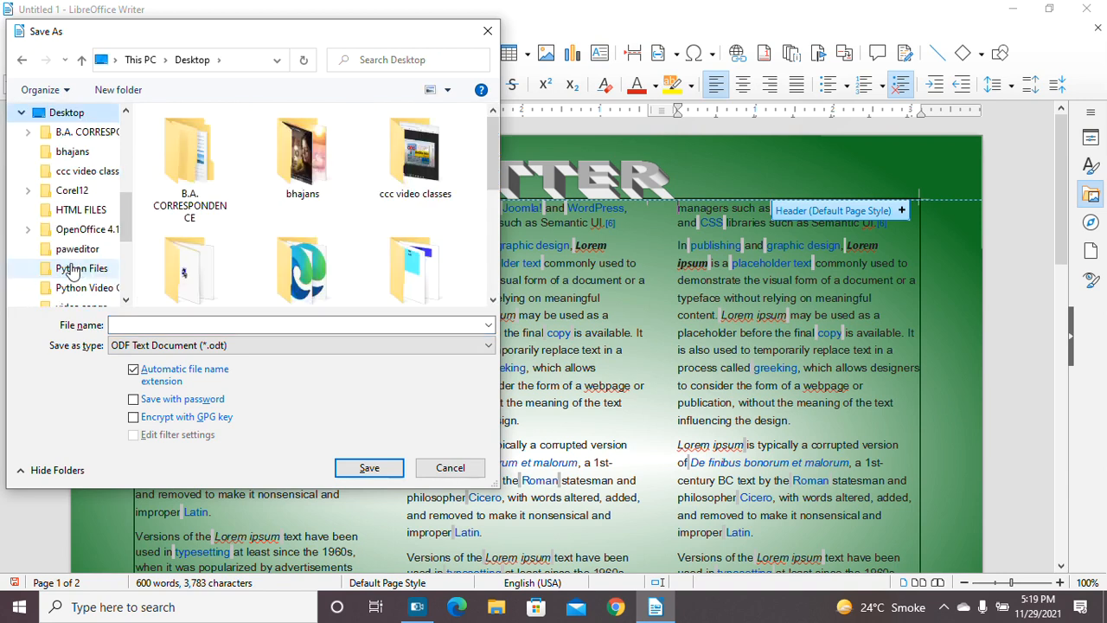
click(142, 325)
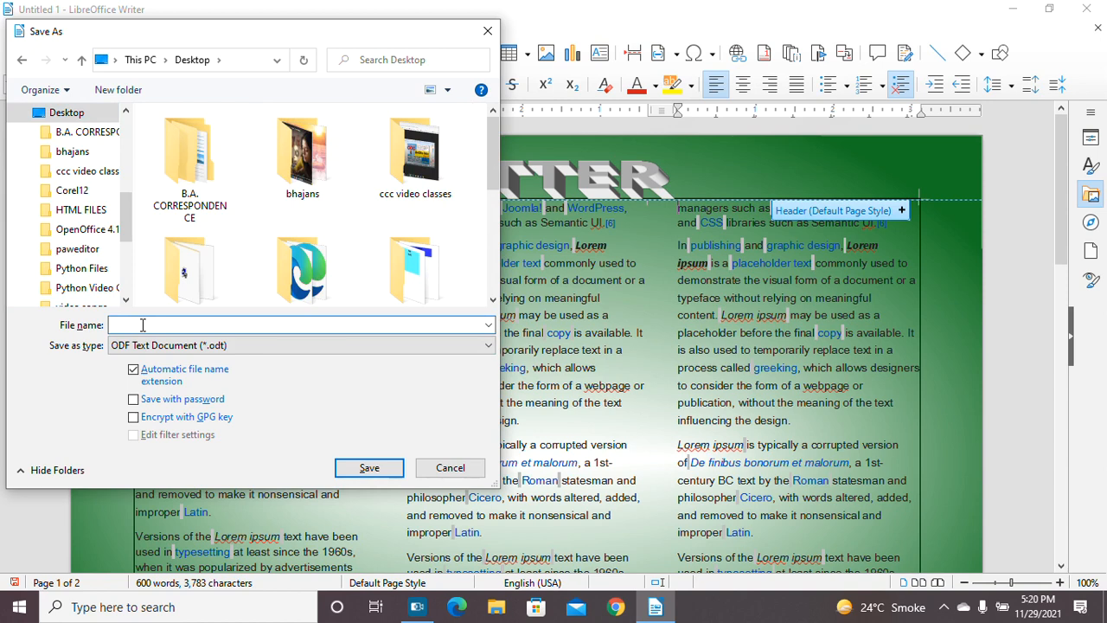
text(l)
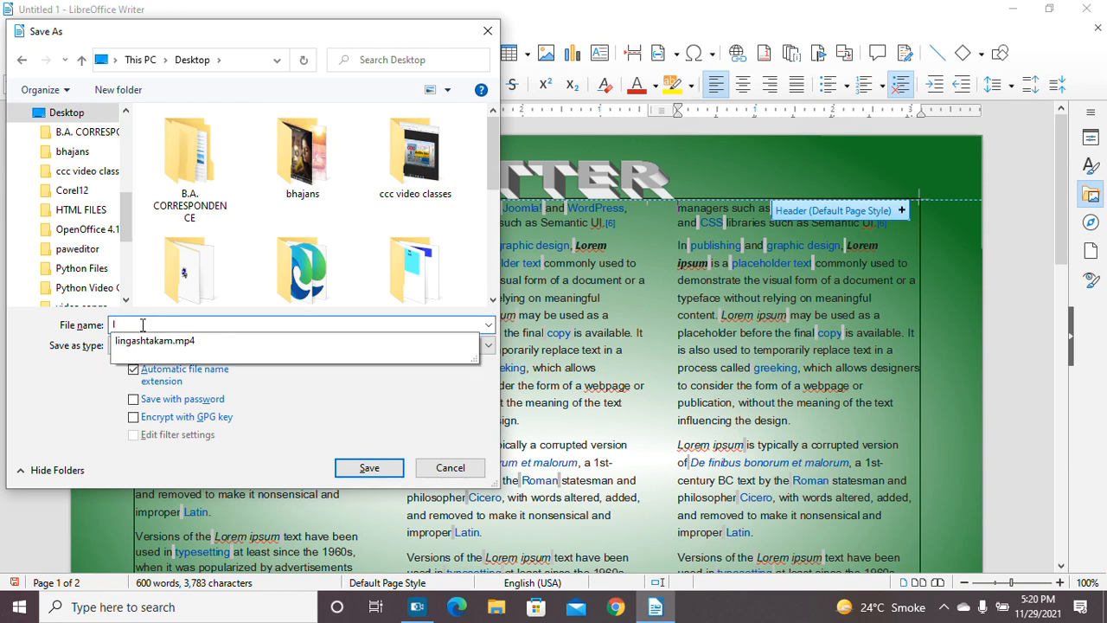
key(BackSpace)
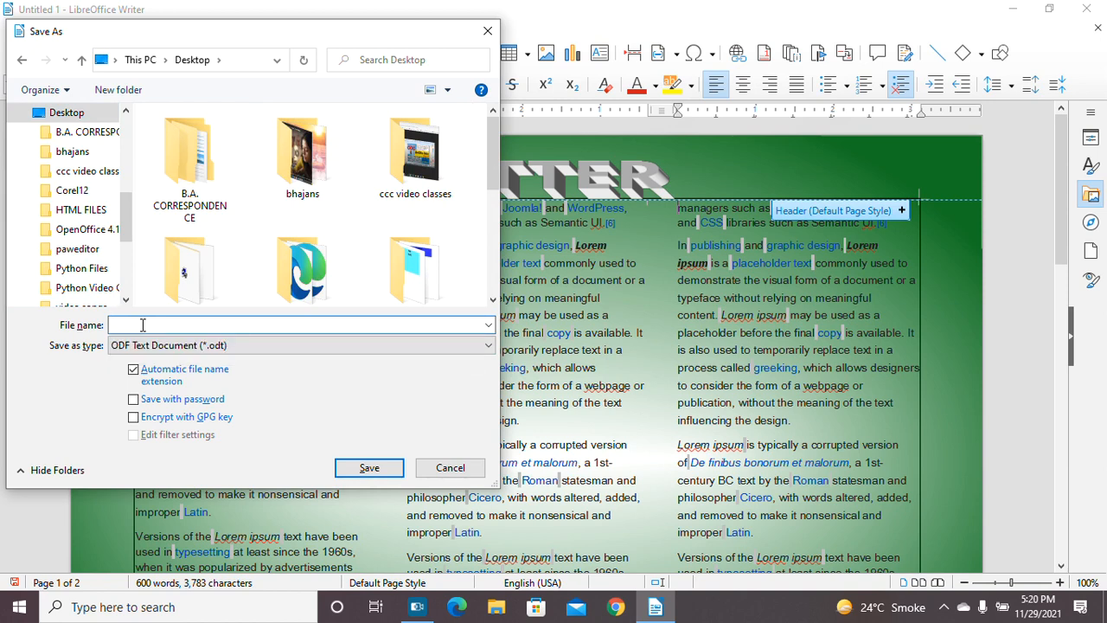
text(L)
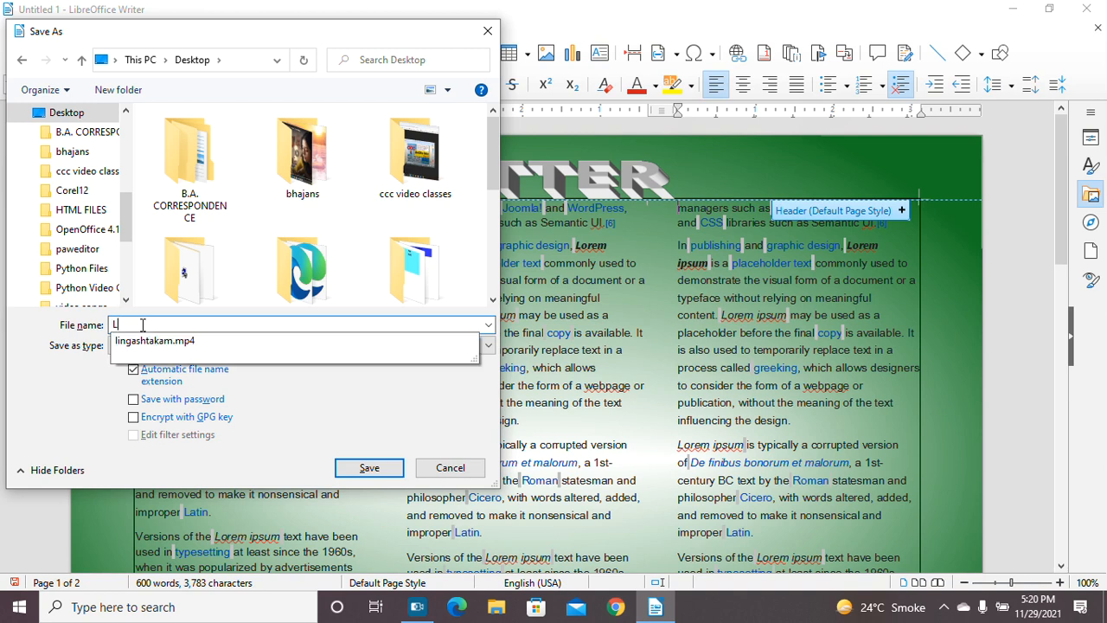
text(ETTER)
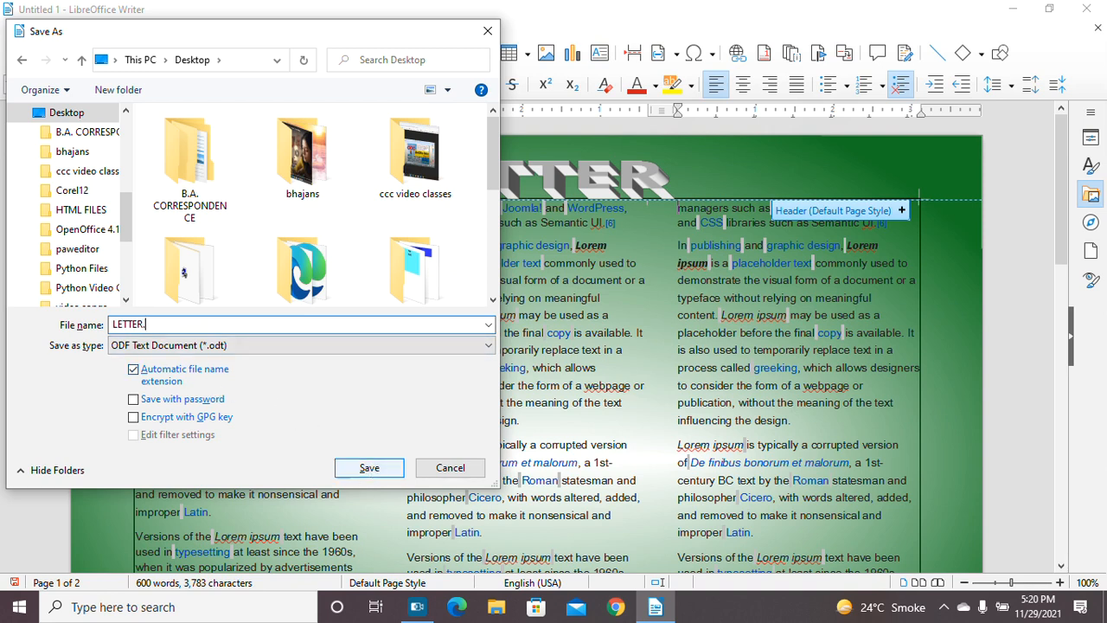
text(.ODT)
click(378, 472)
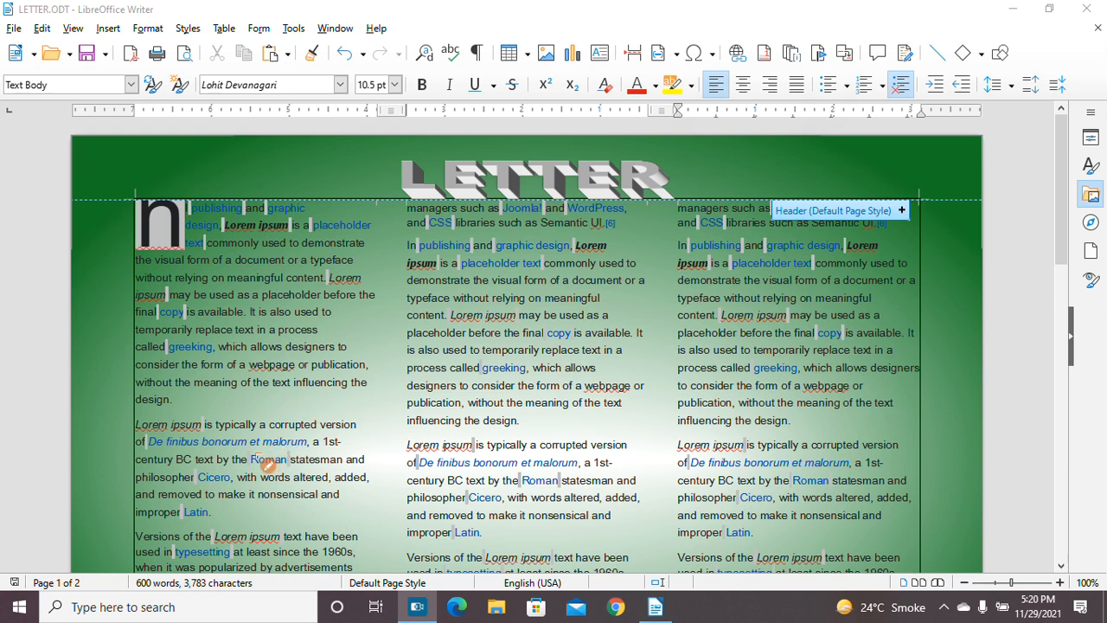
mouse_move(259, 447)
mouse_down()
mouse_move(270, 439)
mouse_move(278, 472)
mouse_move(295, 414)
mouse_move(333, 441)
mouse_move(311, 458)
mouse_move(302, 418)
mouse_up()
mouse_move(332, 384)
mouse_down()
mouse_move(355, 397)
mouse_move(351, 383)
mouse_move(338, 386)
mouse_move(357, 411)
mouse_up()
mouse_move(365, 362)
mouse_down()
mouse_move(370, 353)
mouse_move(377, 394)
mouse_up()
mouse_move(394, 350)
mouse_down()
mouse_move(410, 343)
mouse_move(409, 379)
mouse_move(425, 344)
mouse_up()
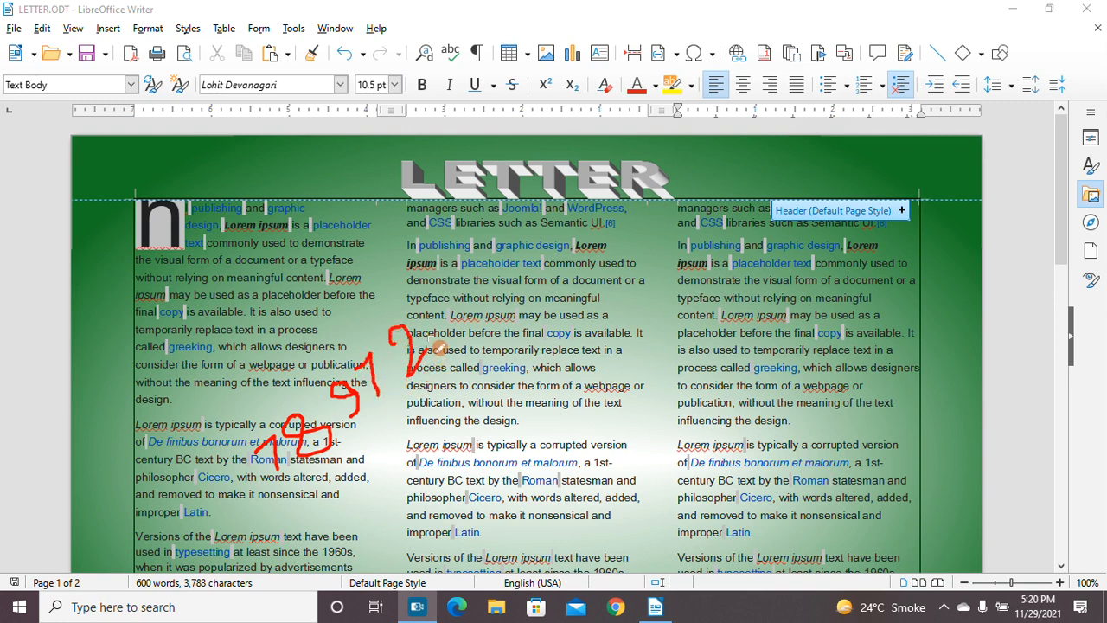
mouse_move(424, 305)
mouse_down()
mouse_move(462, 343)
mouse_move(451, 358)
mouse_up()
mouse_move(425, 305)
mouse_down()
mouse_move(451, 289)
mouse_move(459, 332)
mouse_move(462, 308)
mouse_move(478, 305)
mouse_move(475, 337)
mouse_up()
mouse_move(472, 264)
mouse_down()
mouse_move(478, 298)
mouse_move(499, 301)
mouse_move(486, 307)
mouse_up()
mouse_move(506, 244)
mouse_down()
mouse_move(511, 272)
mouse_move(536, 285)
mouse_move(529, 252)
mouse_move(520, 265)
mouse_move(552, 214)
mouse_move(558, 254)
mouse_up()
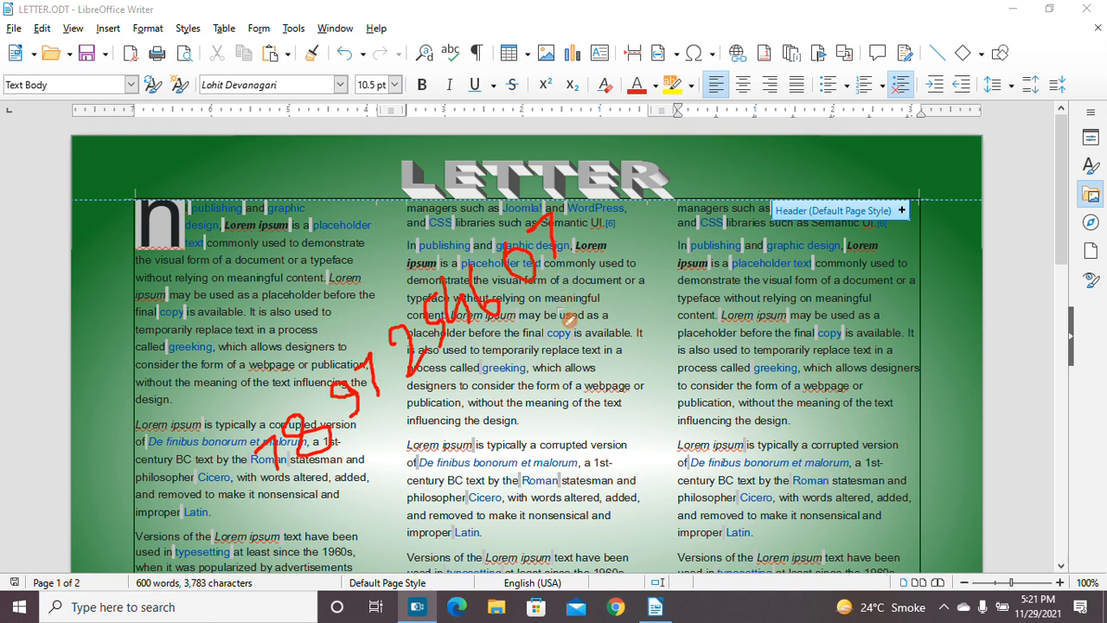